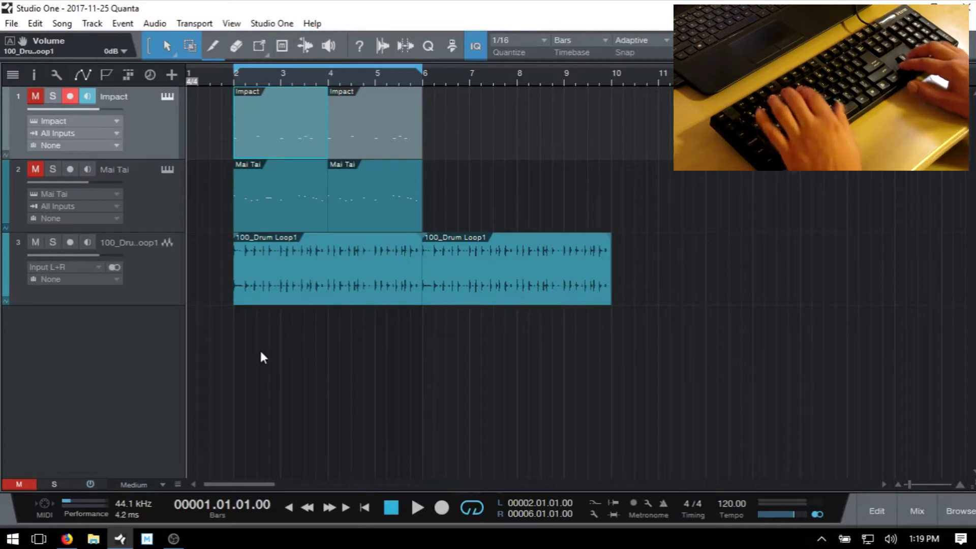
- Step the selection up and down through the Impact, Mai Tai and drum loop tracks, ending on the first 100_Drum Loop1 event
key("Down")
key("Down")
key("Up")
key("Up")
key("Down")
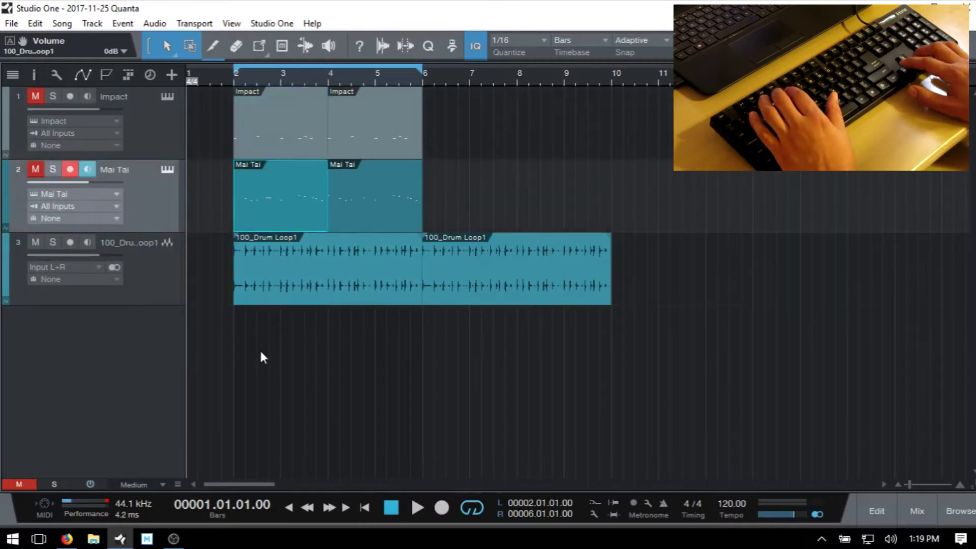
key("Down")
key("Up")
key("Up")
key("Down")
key("Down")
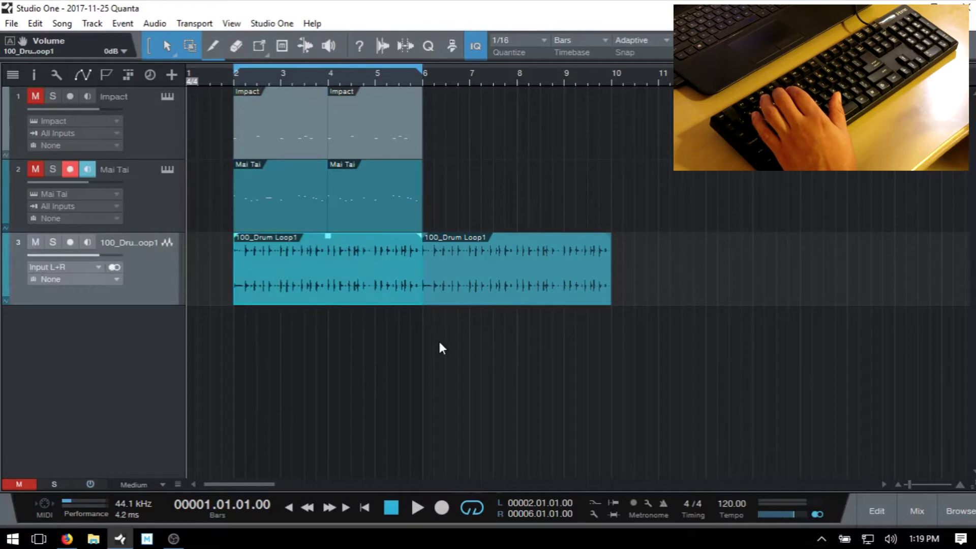
- Move the selection between the two drum loop events, and repeatedly extend it over both and back to the first
key("Right")
key("Left")
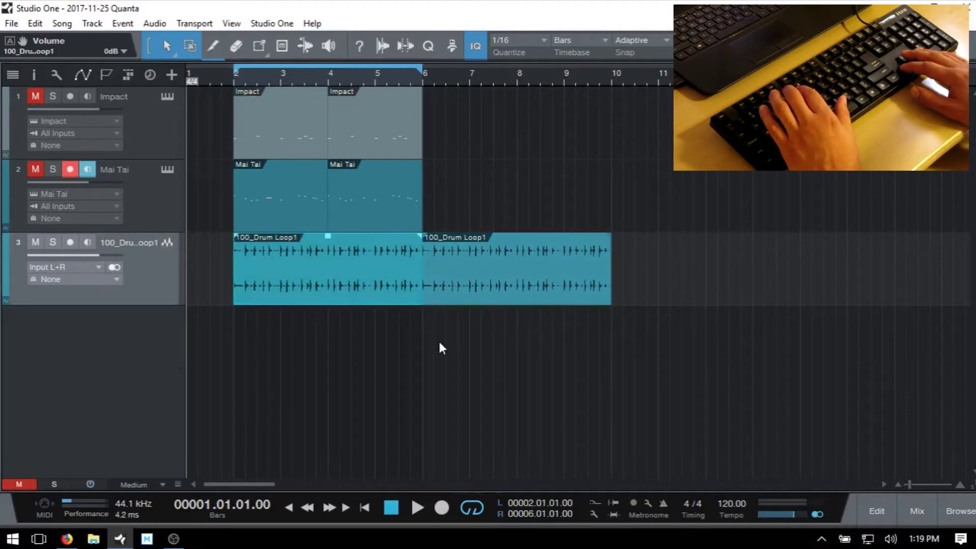
key("shift+Right")
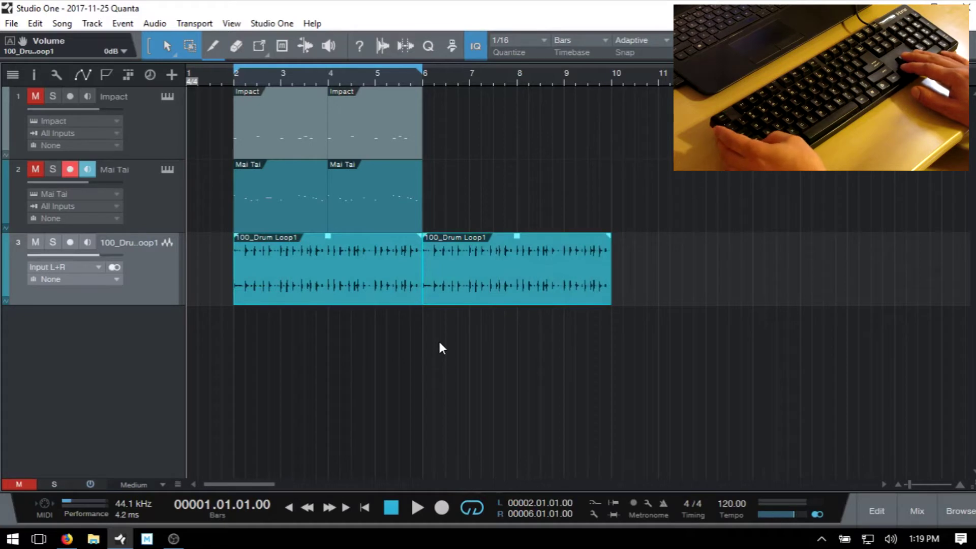
key("shift+Left")
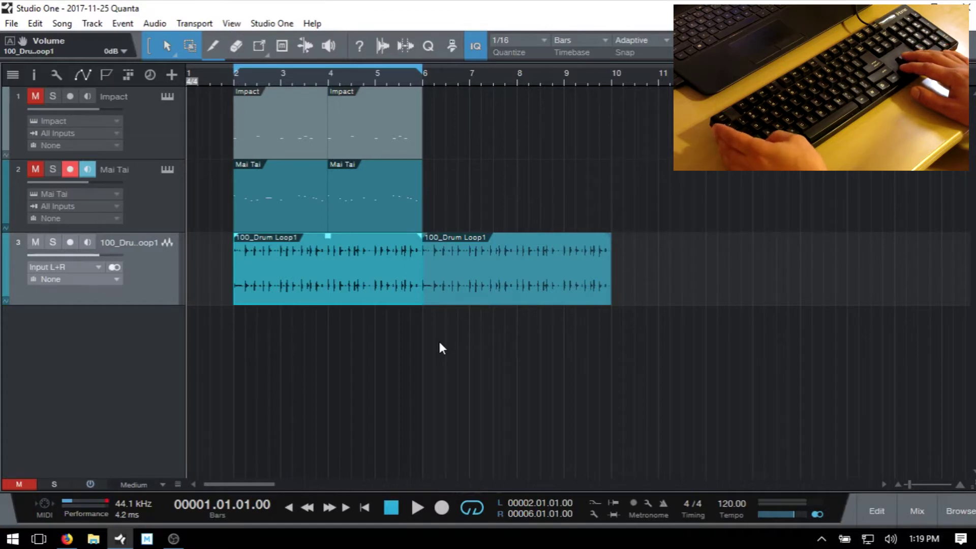
key("shift+Right")
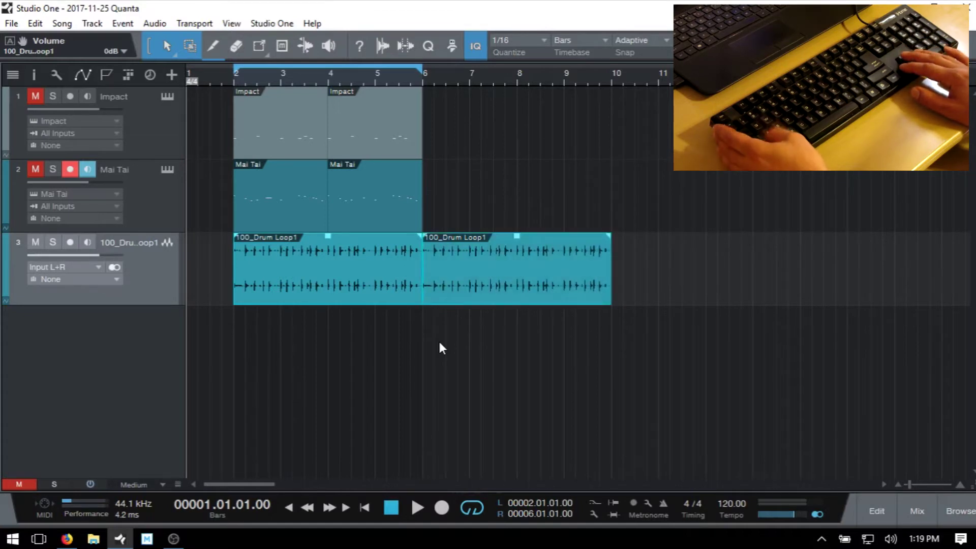
key("shift+Left")
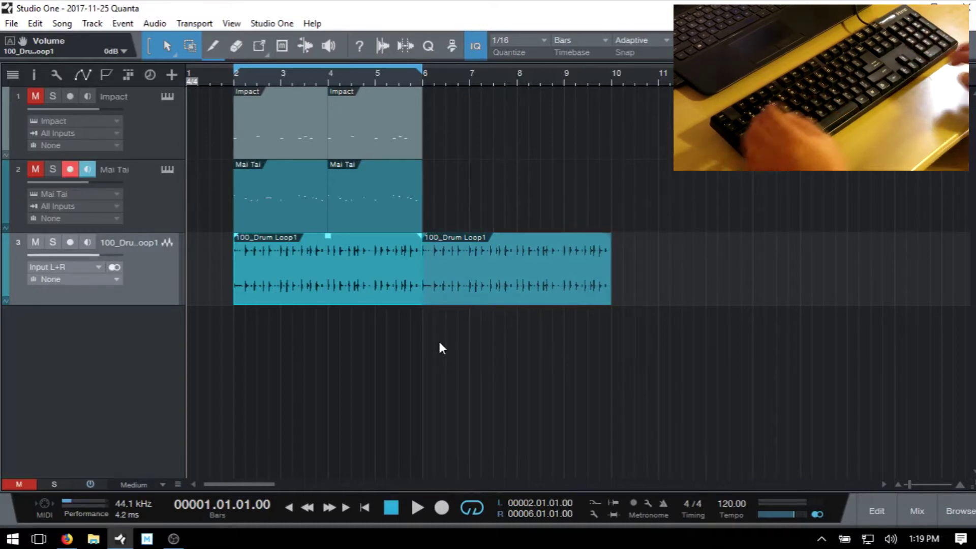
- Select both drum loop events together, merge them into one audio part, and undo the merge
key("shift+Right")
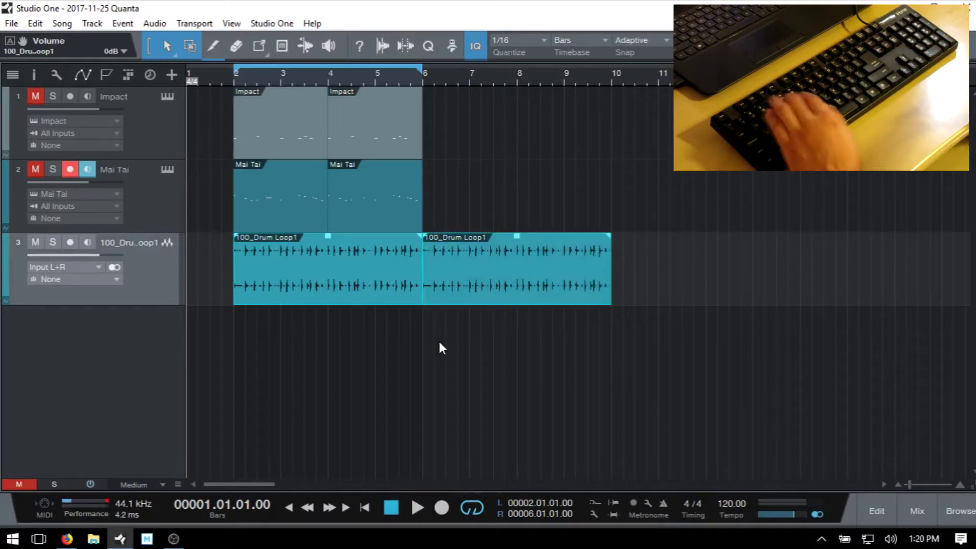
key("g")
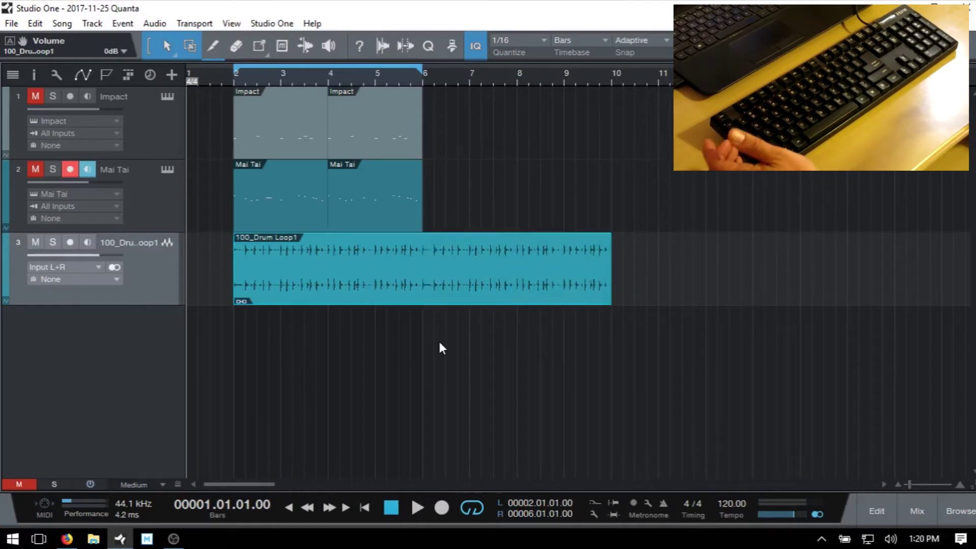
key("ctrl+z")
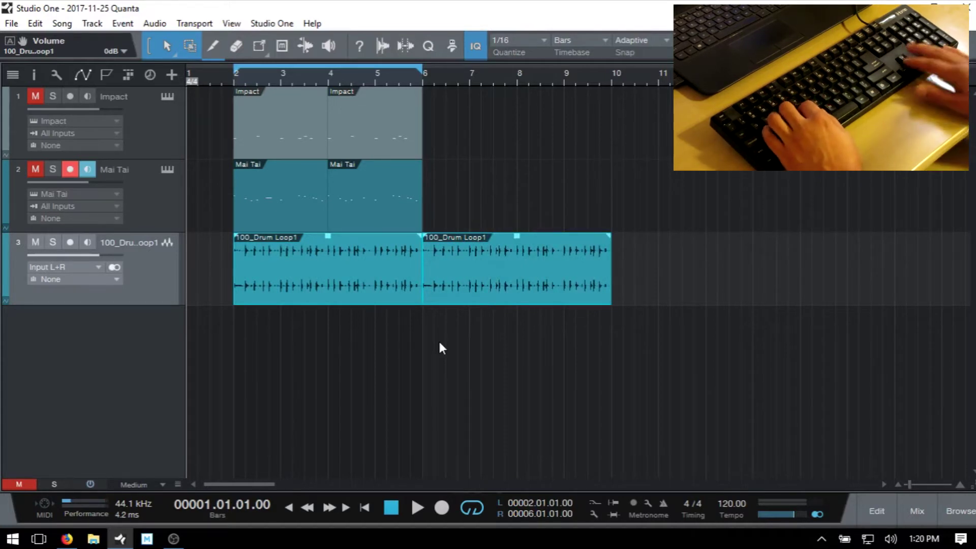
- Select only the first drum loop event, normalize its audio and audition the result
key("Left")
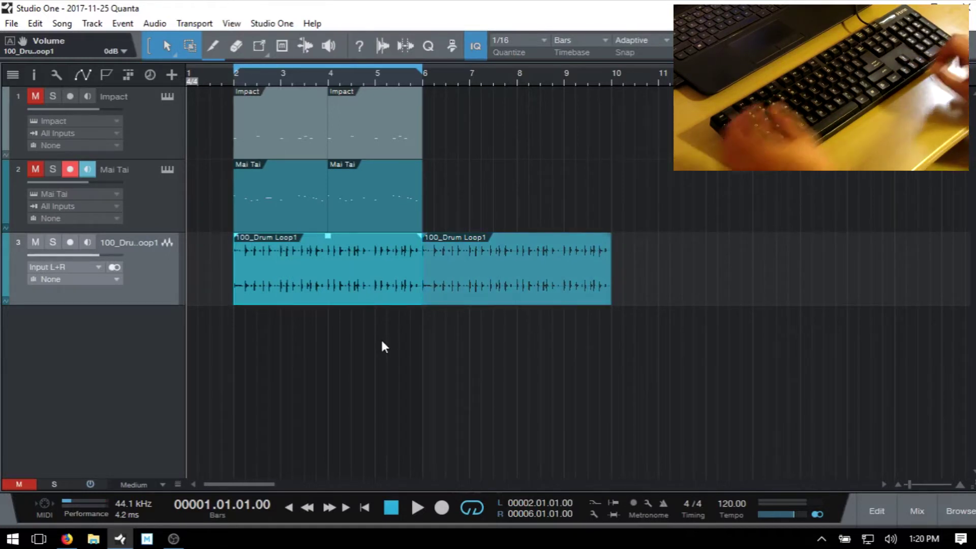
key("alt+n")
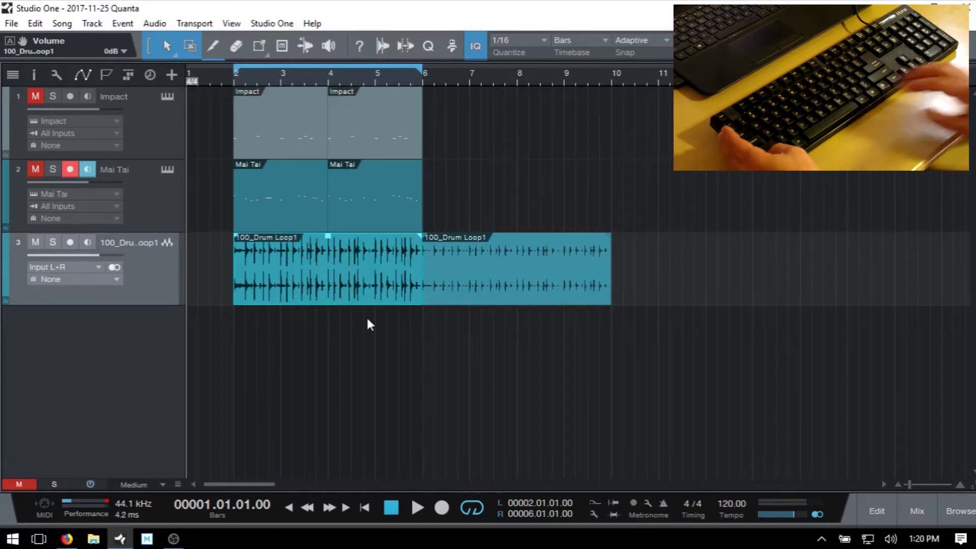
key("space")
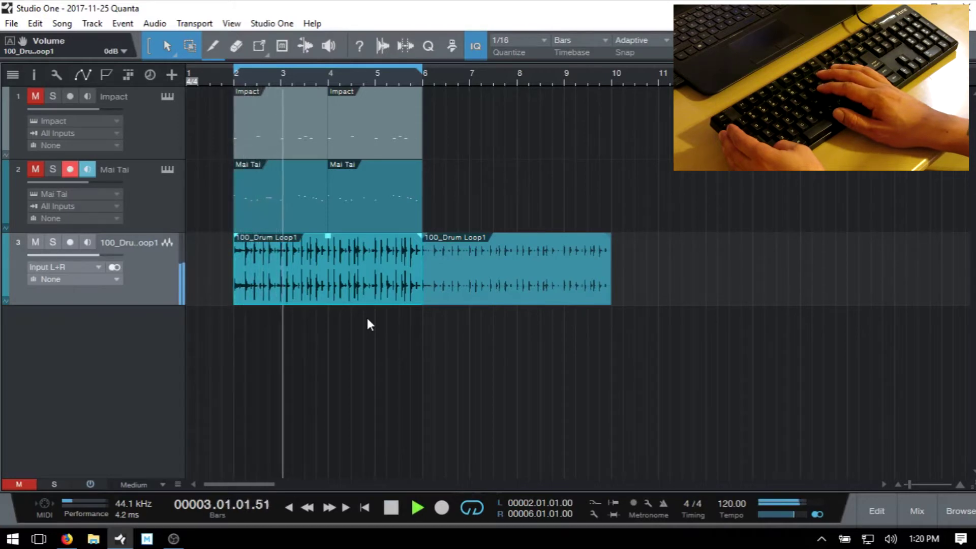
key("space")
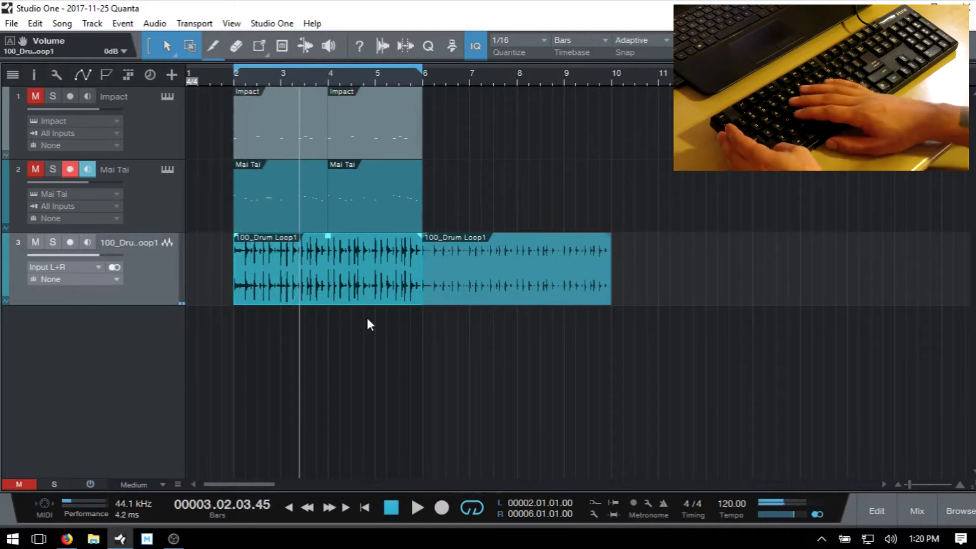
- Reverse the first drum loop event, play it back, and undo both the reversing and the normalizing
key("q")
key("space")
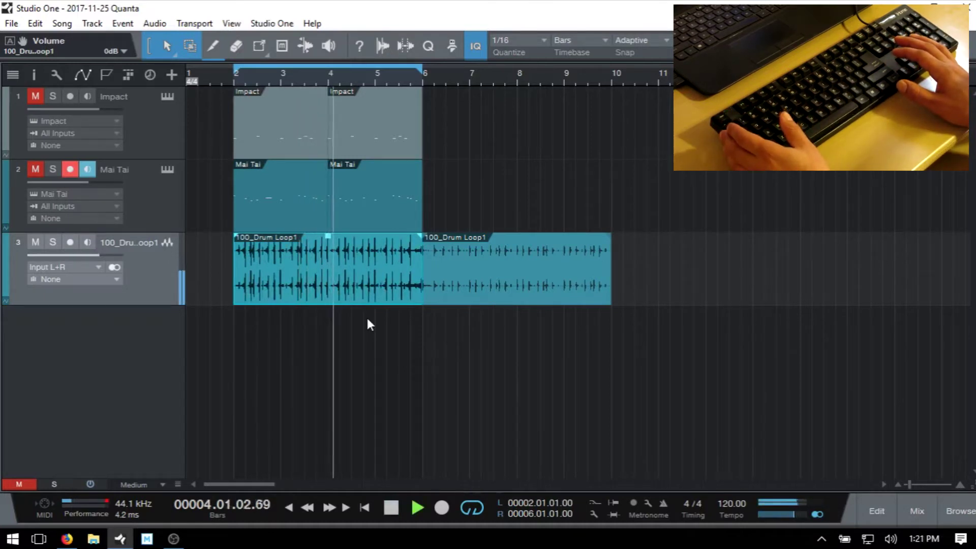
key("space")
key("ctrl+z")
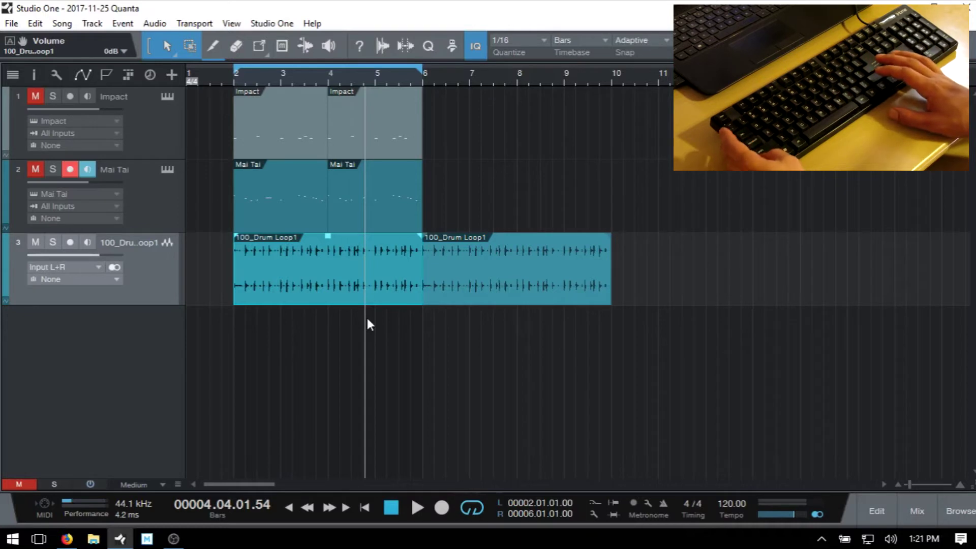
- Edit the first drum loop event with Melodyne, and close the Melodyne editor
key("2")
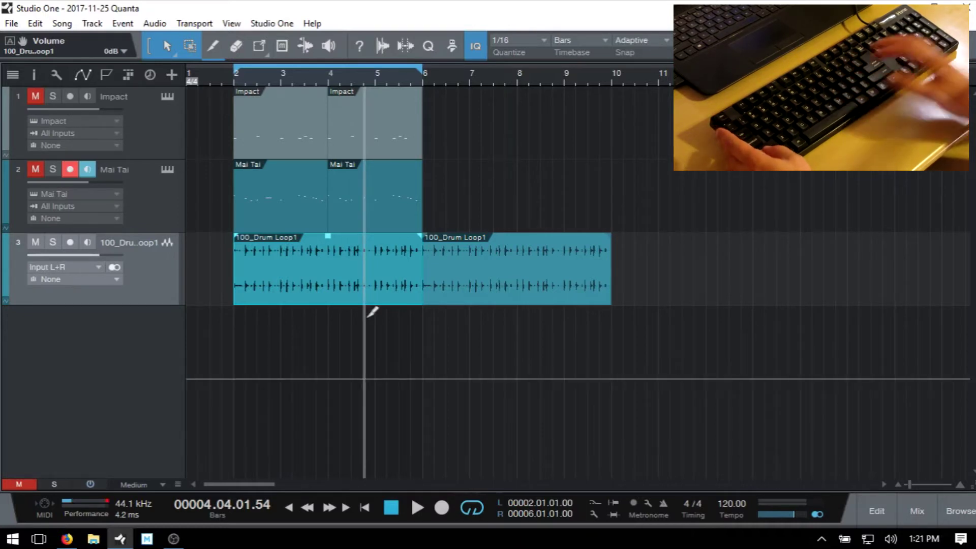
key("ctrl+m")
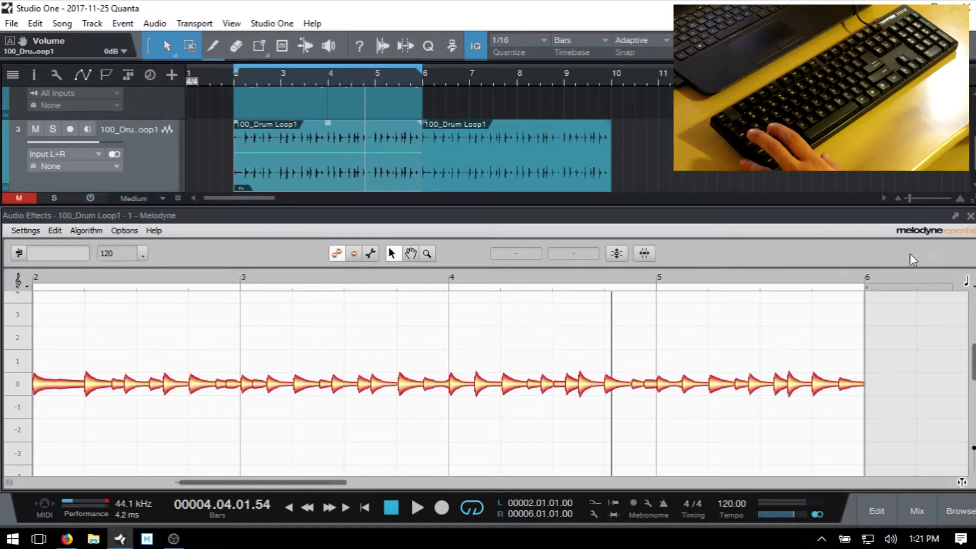
left_click(971, 216)
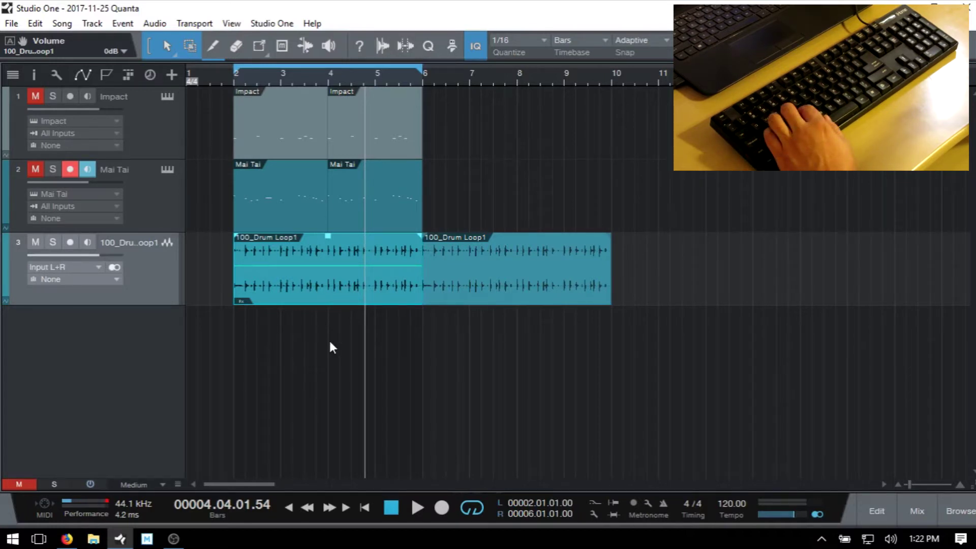
- Quantize the audio of the second drum loop event on track 3, and undo the quantizing
left_click(489, 289)
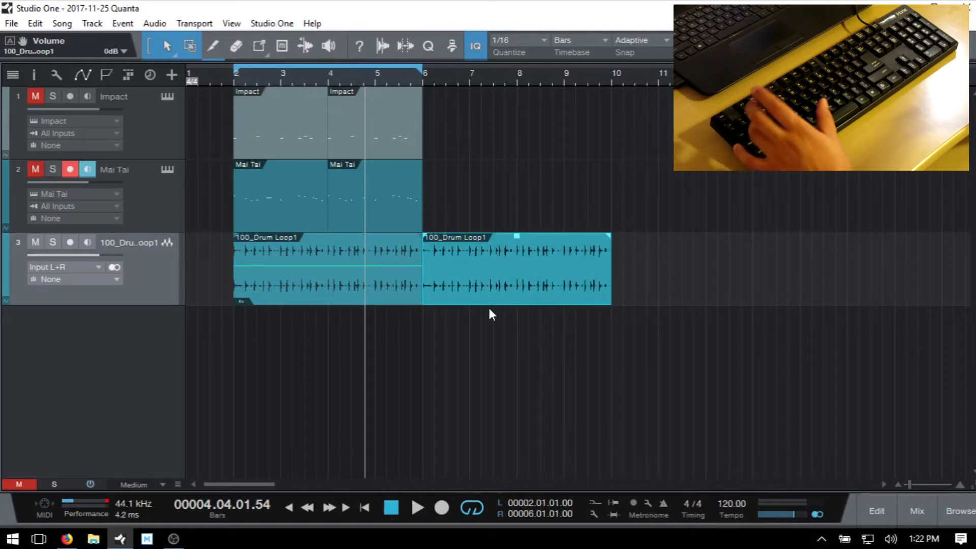
key("q")
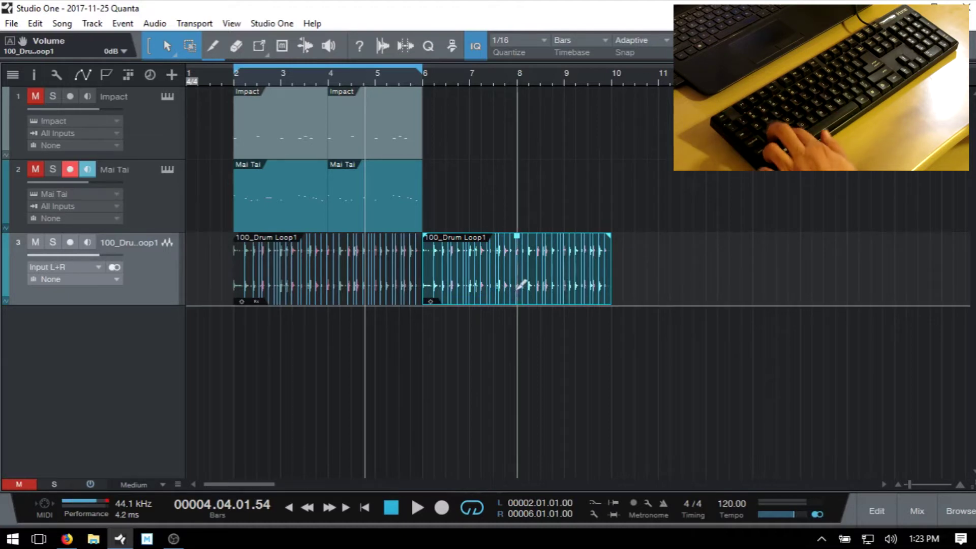
key("ctrl+z")
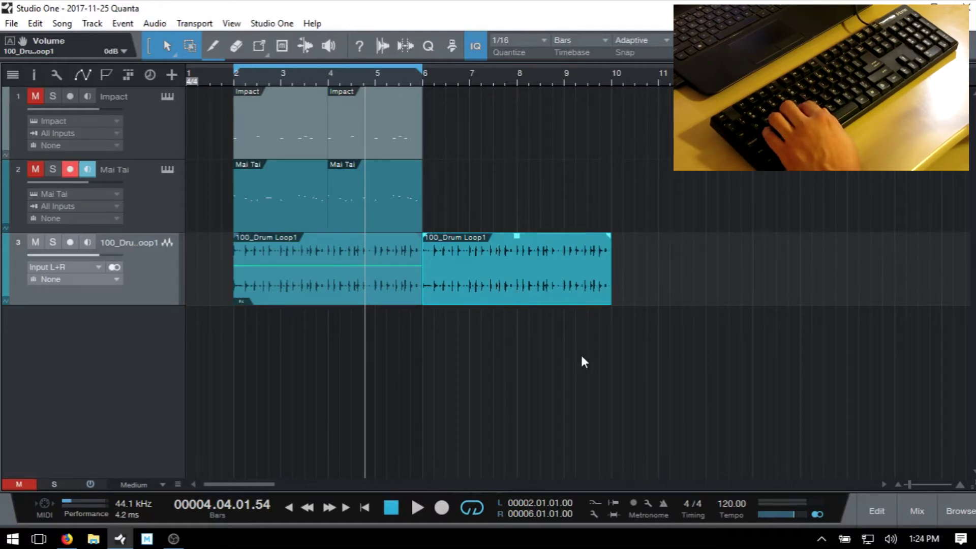
- Duplicate the second drum loop event twice along its track, and undo both duplications
key("d")
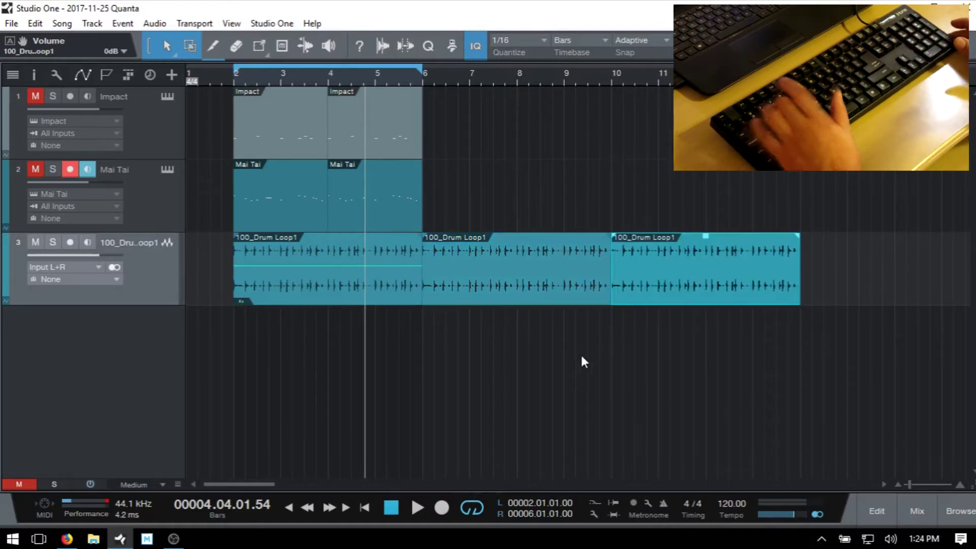
key("d")
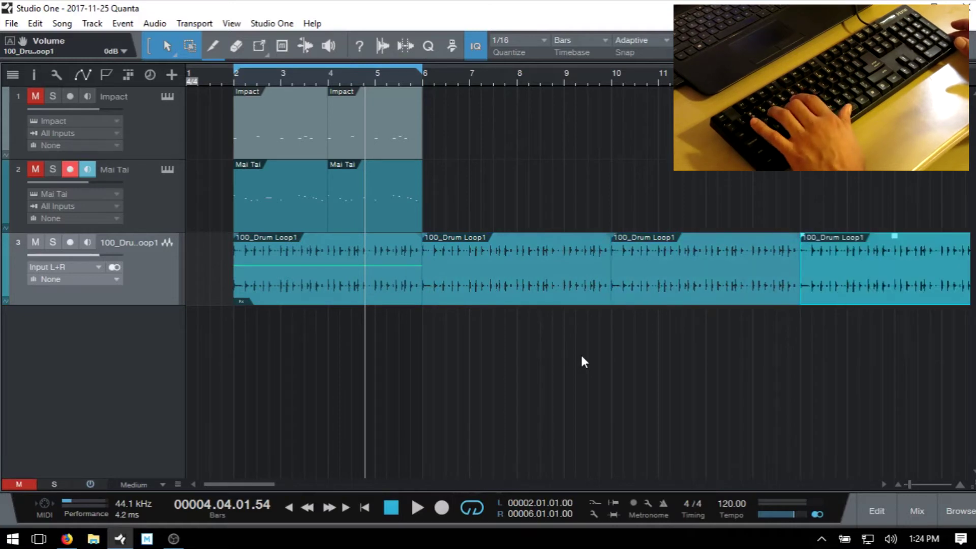
key("ctrl+z")
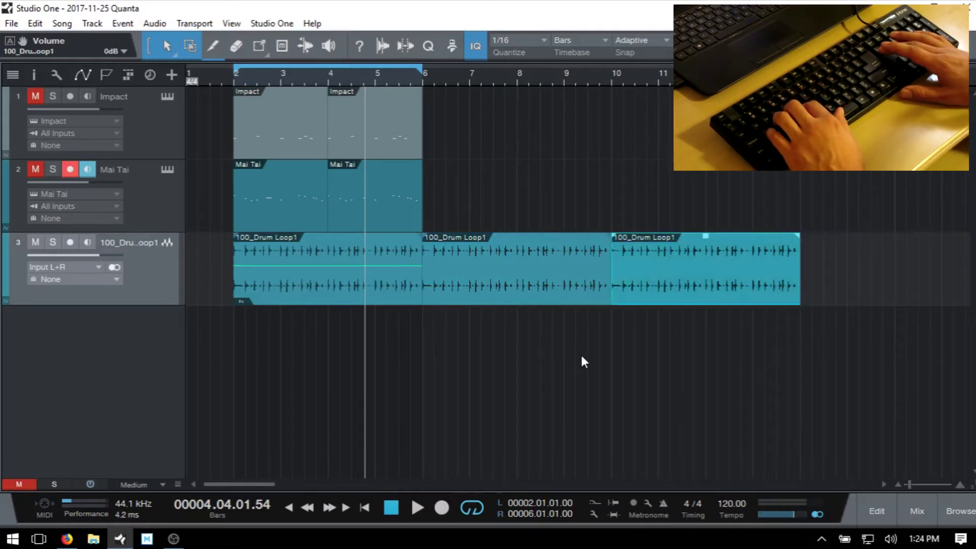
key("ctrl+z")
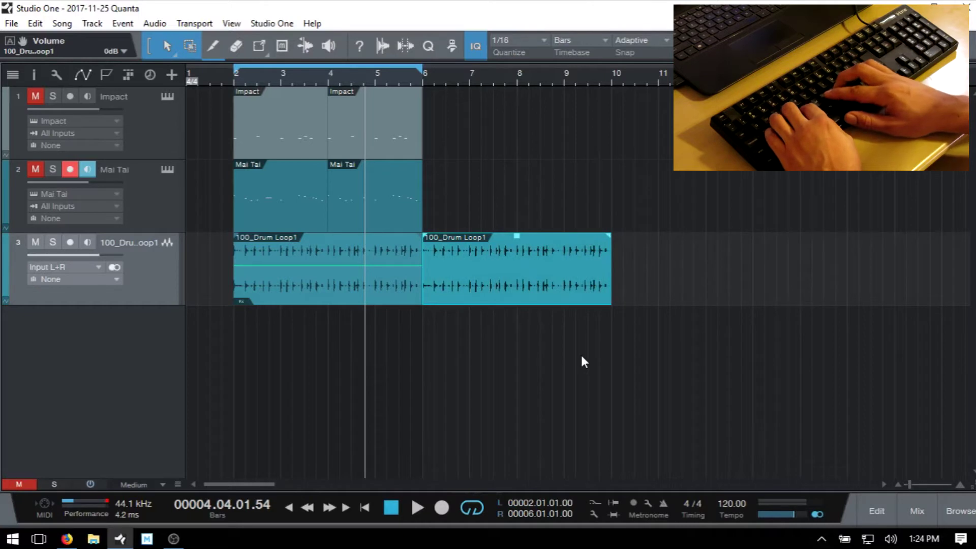
- Mute and unmute the drum loop track, and clear the mutes on all tracks at once
key("m")
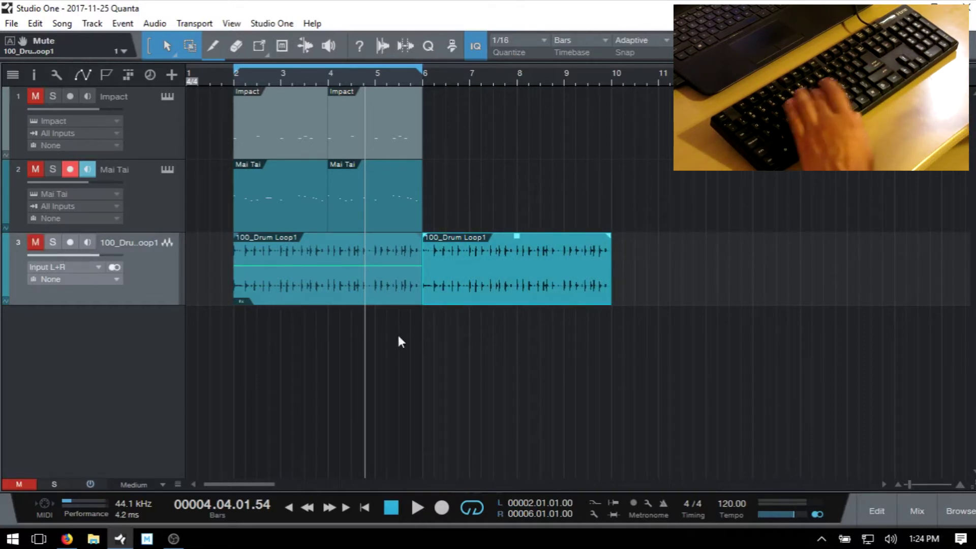
key("m")
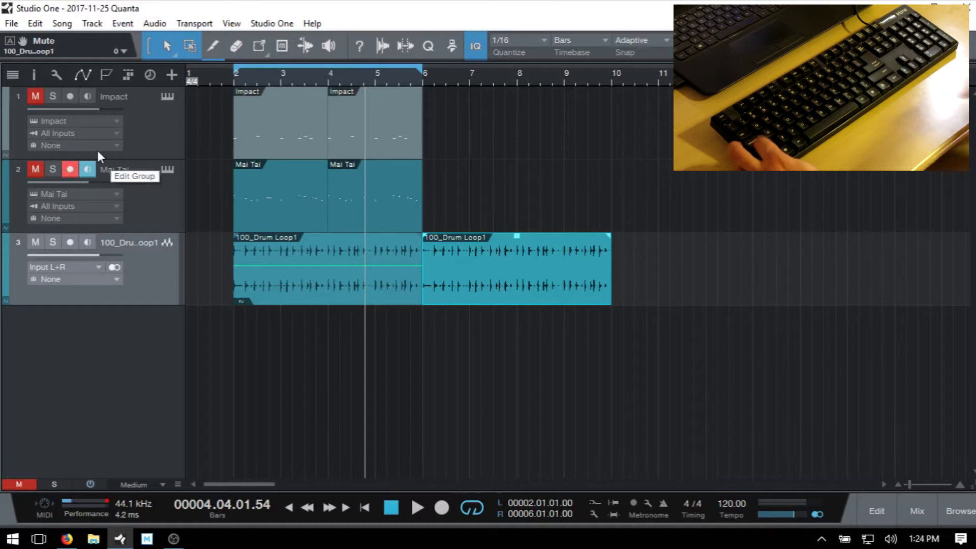
key("shift+m")
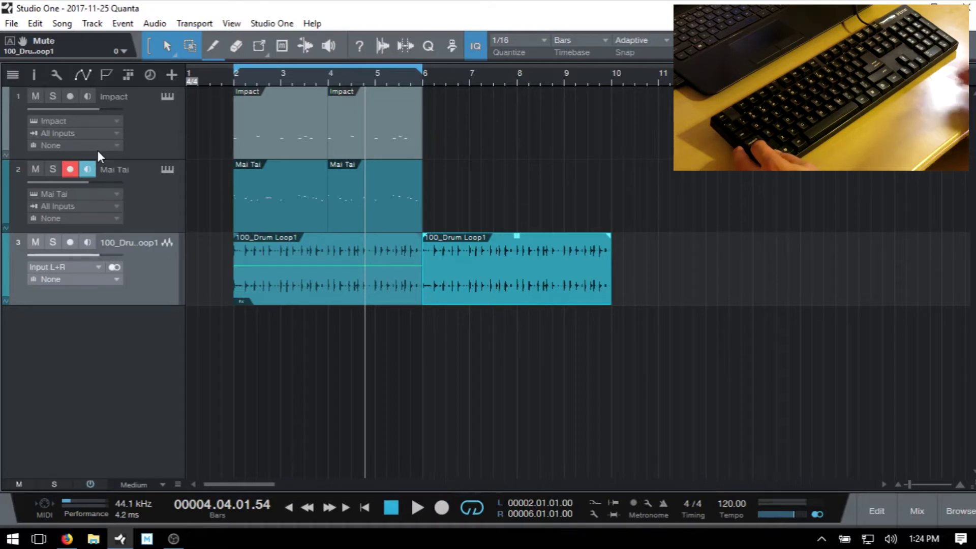
- Solo the Mai Tai and Impact tracks, clear all solos at once, and return to the drum loop track
key("Up")
key("s")
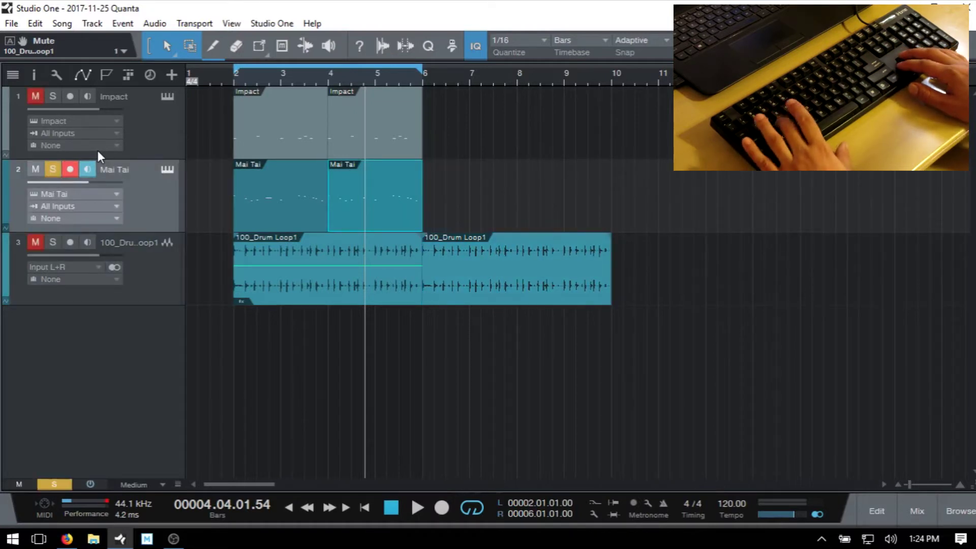
key("Up")
key("s")
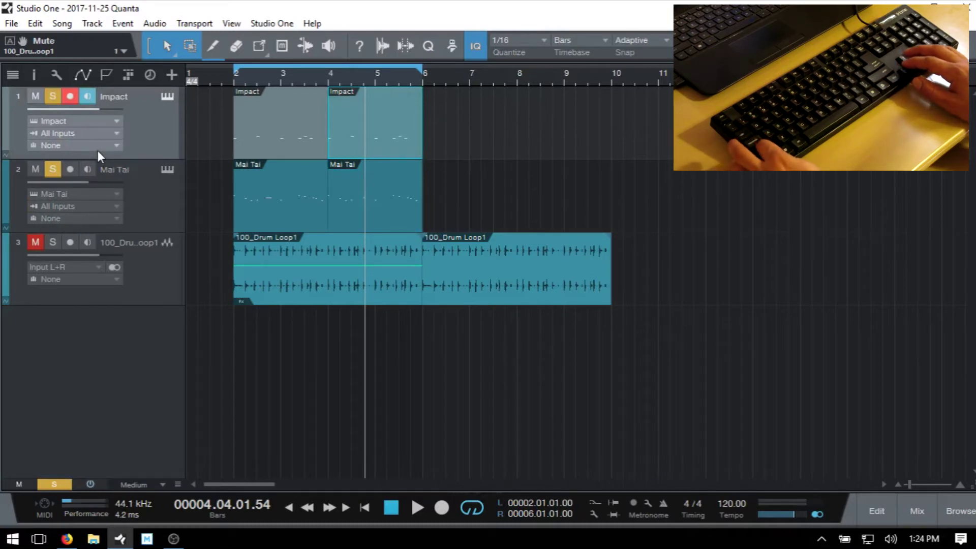
key("shift+s")
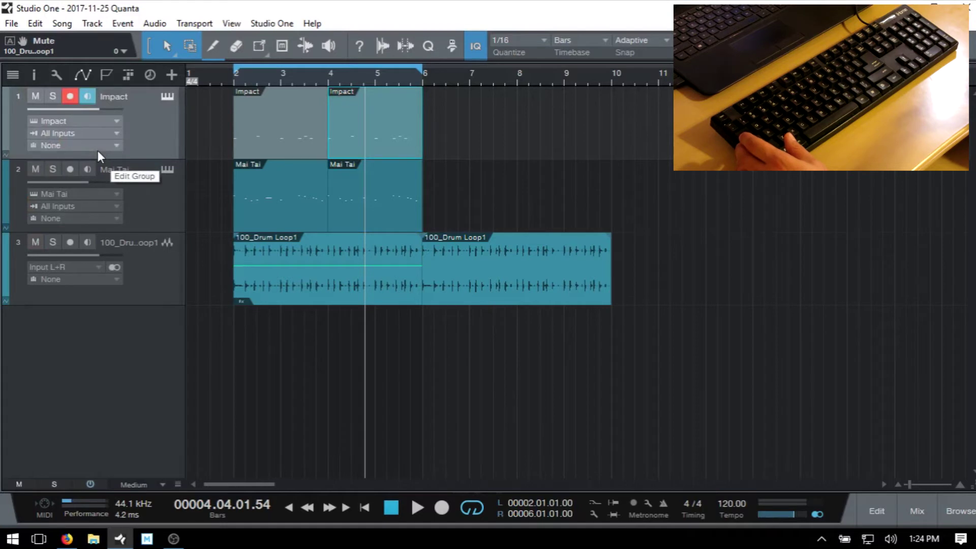
key("Down")
key("Down")
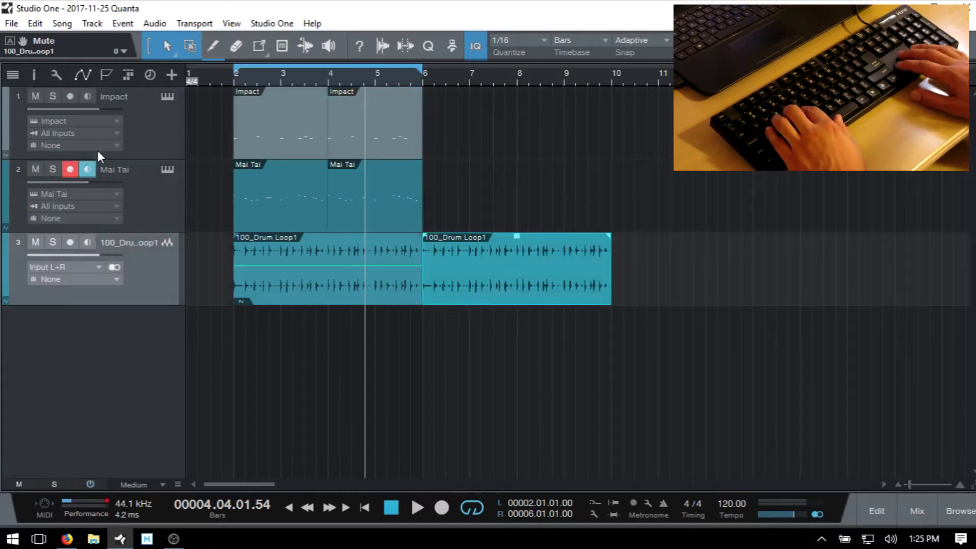
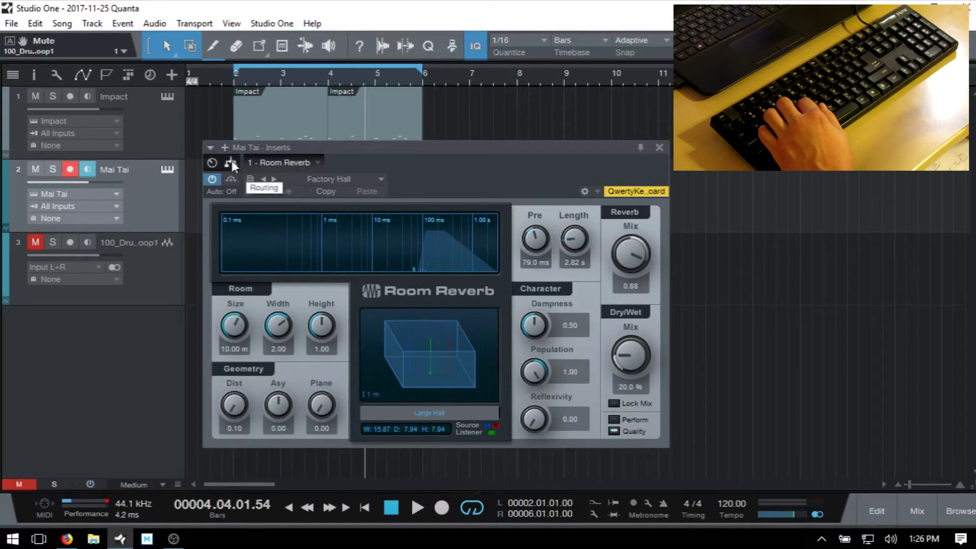
- Show the insert routing of the Mai Tai track's Room Reverb effect
left_click(231, 162)
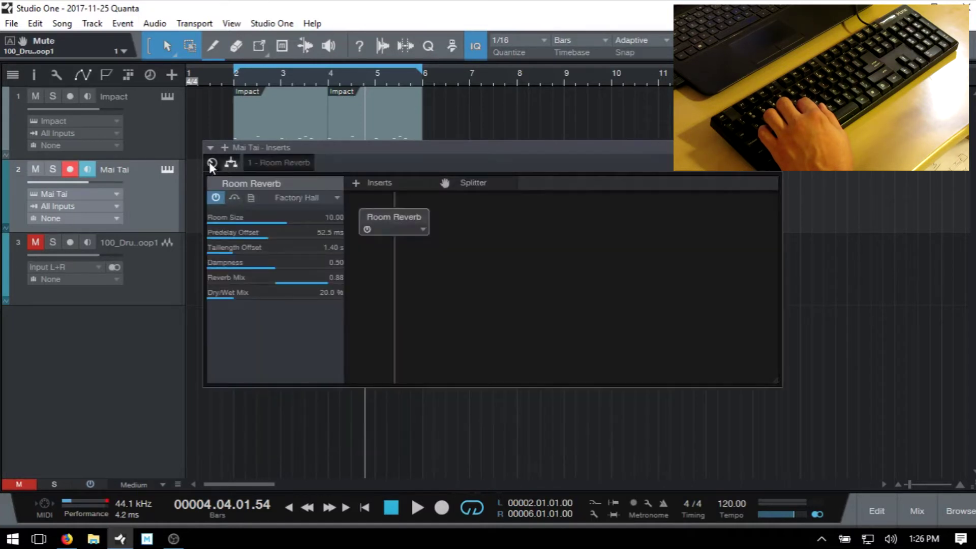
- View the Mai Tai channel's macro controls, insert routing and Room Reverb settings, and close the inserts window
left_click(211, 163)
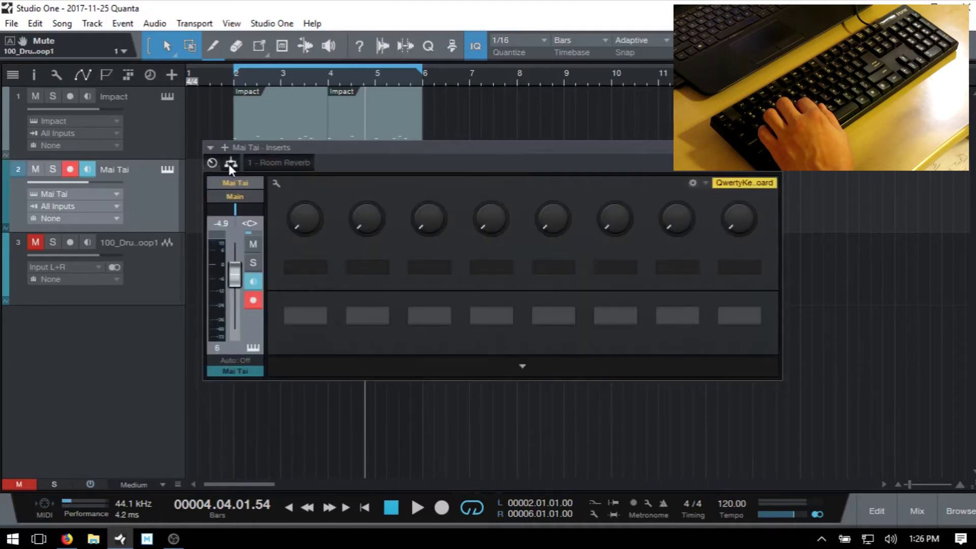
left_click(230, 163)
left_click(279, 163)
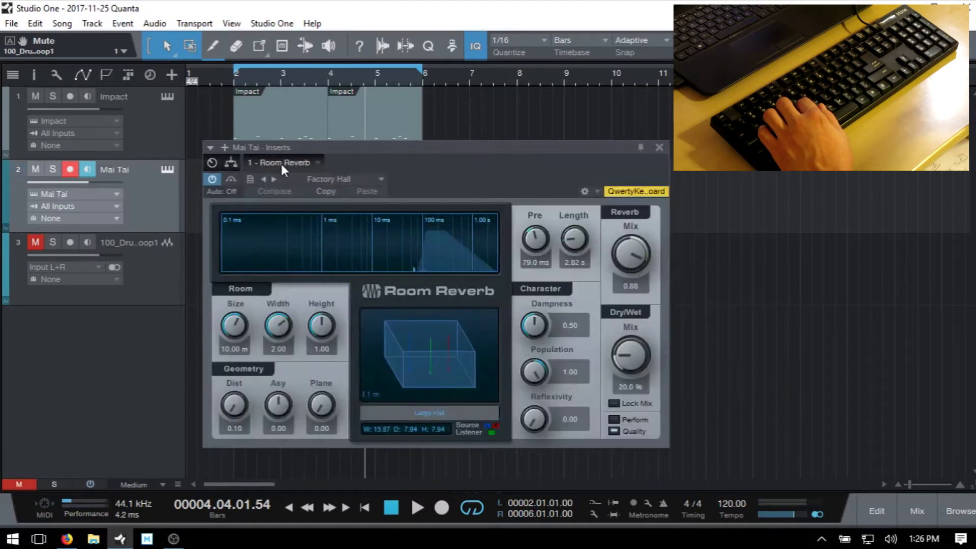
key("Escape")
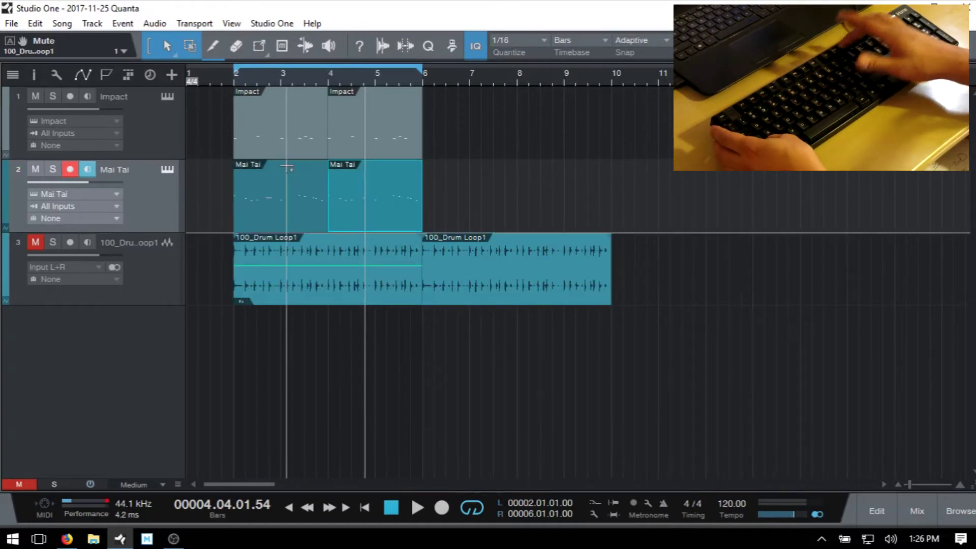
- Show and hide the Mai Tai instrument editor, and do the same with the Qwerty Keyboard external device window
key("F11")
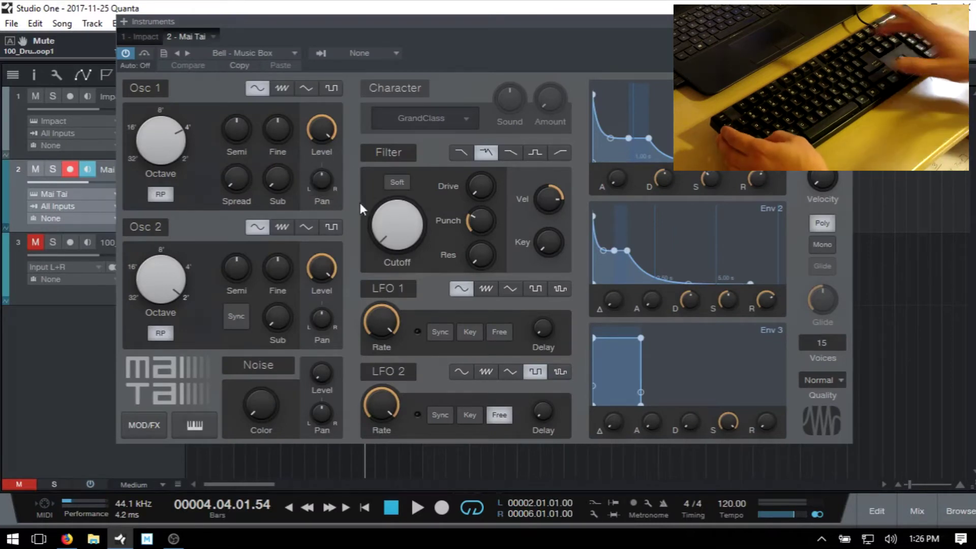
key("F11")
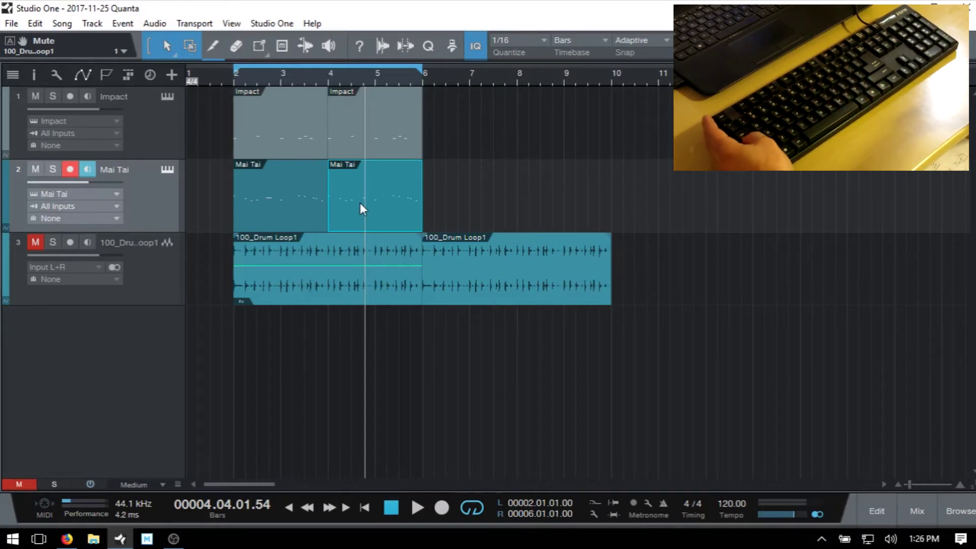
key("shift+q")
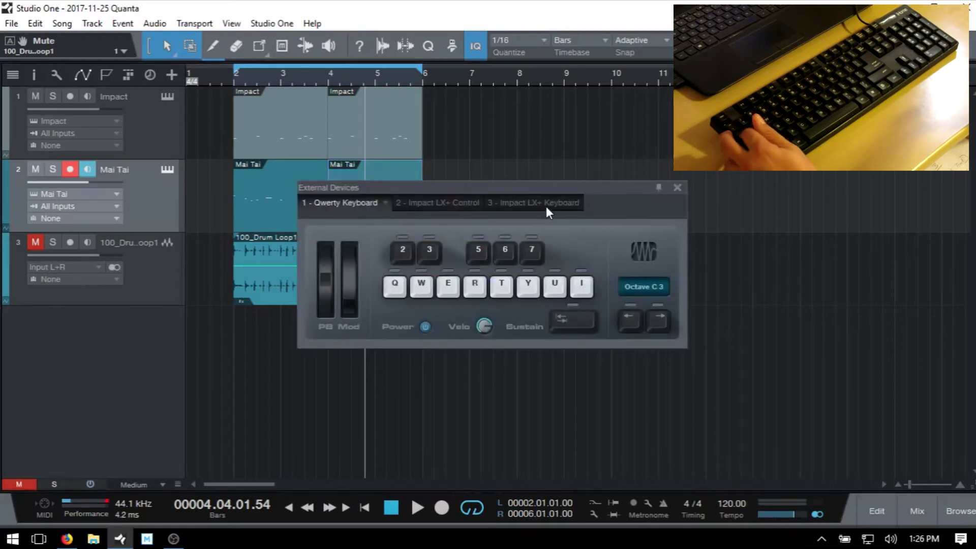
key("shift+q")
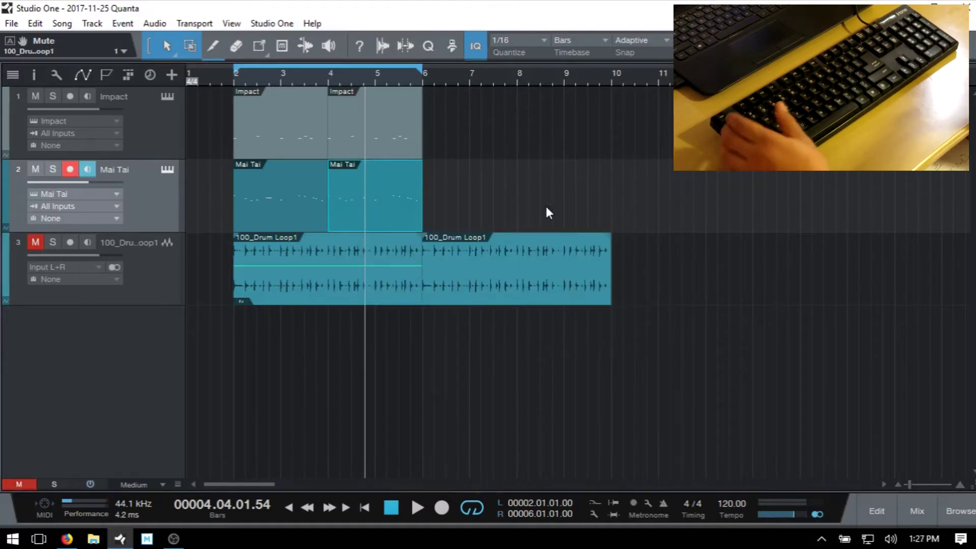
- Open the first Mai Tai event in the note editor, and select and deselect all its notes
key("Left")
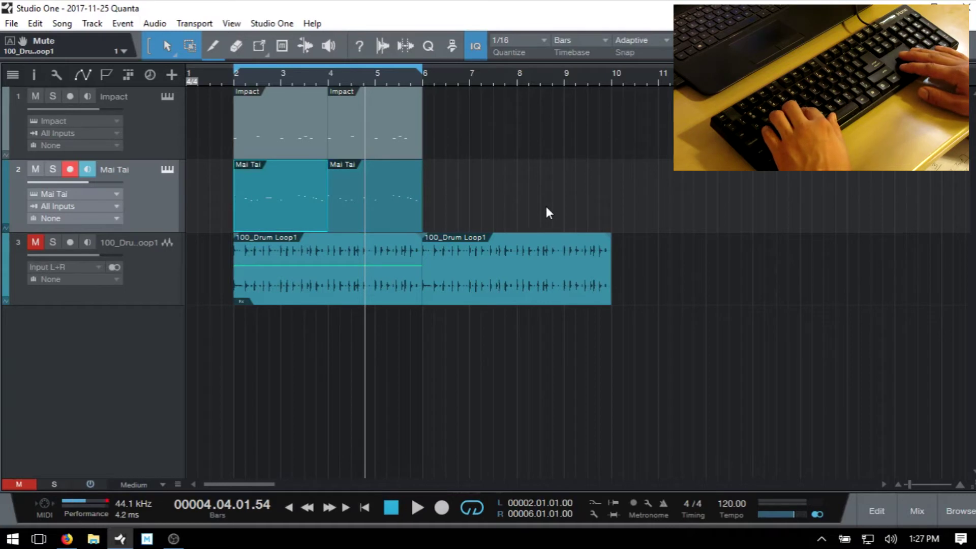
key("F2")
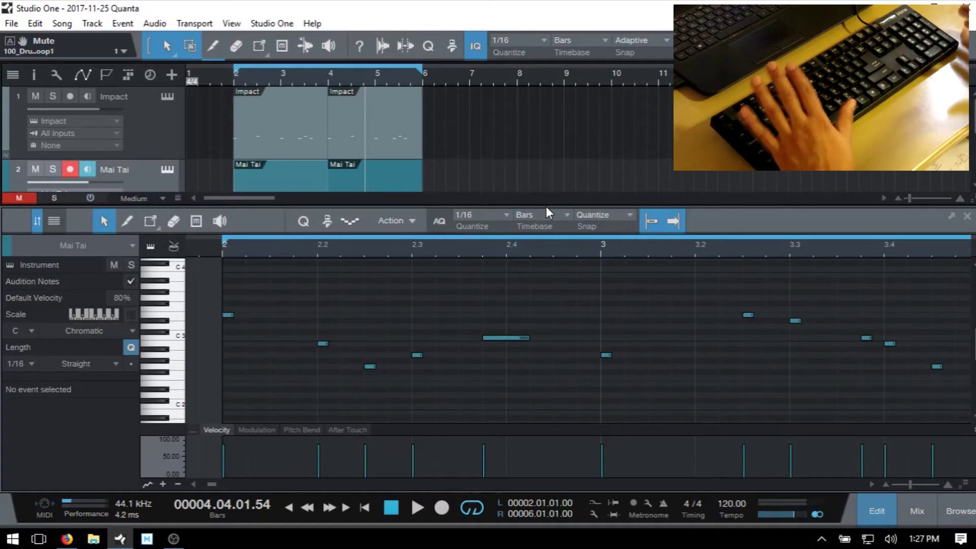
key("ctrl+a")
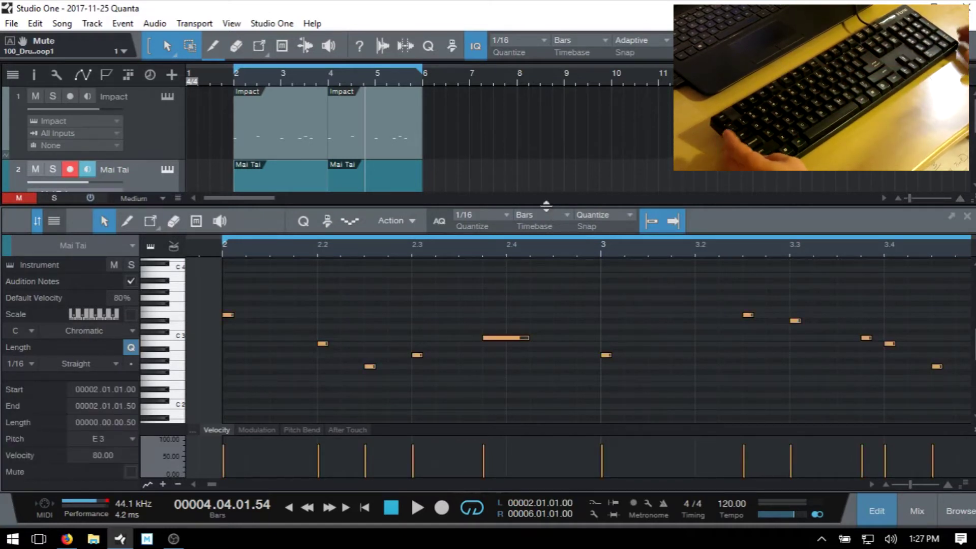
key("ctrl+d")
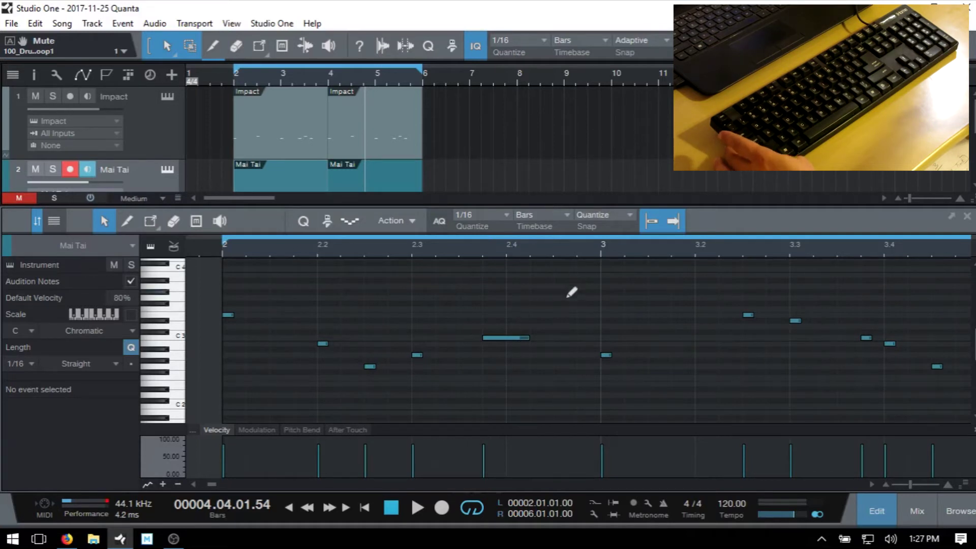
- Examine the Mai Tai notes around C 3 at different vertical zoom levels in the note editor
key("shift+w")
key("shift+w")
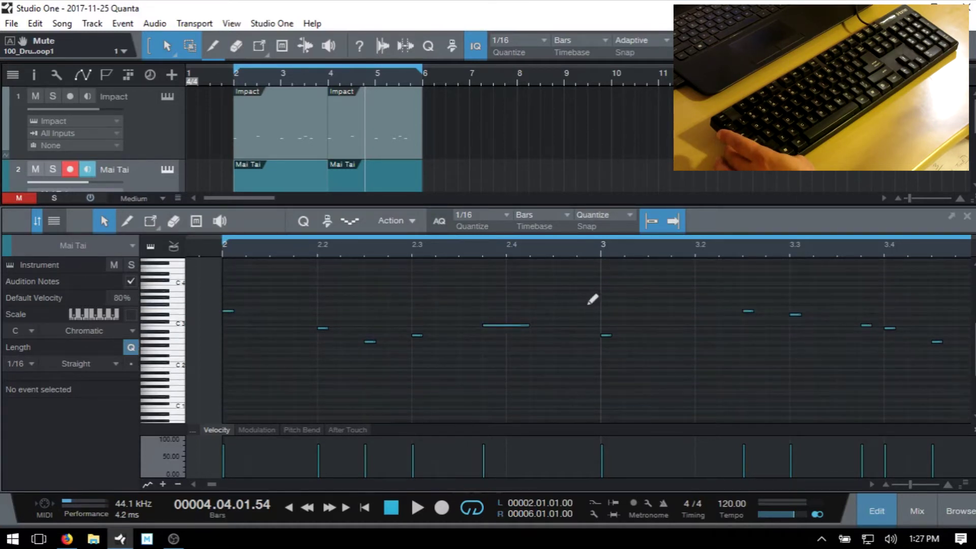
key("shift+e")
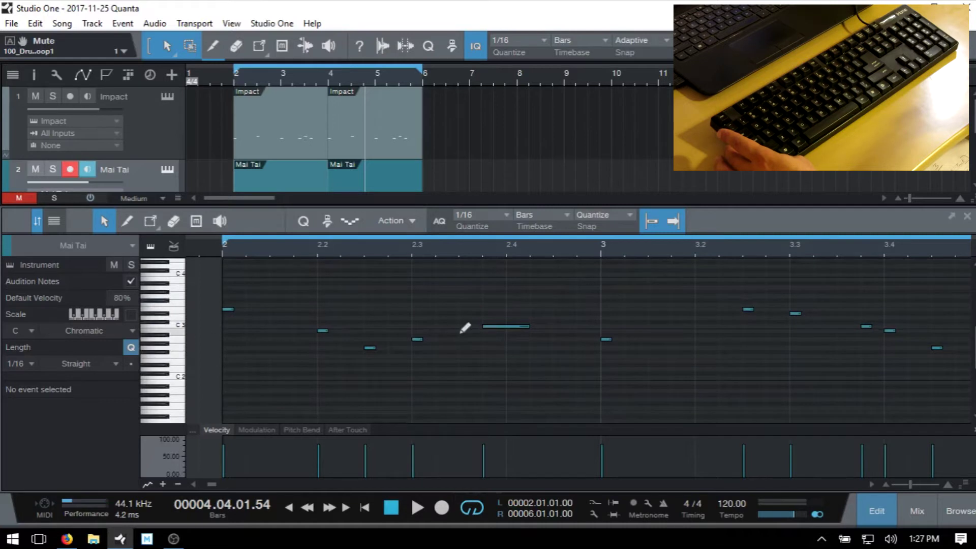
key("shift+e")
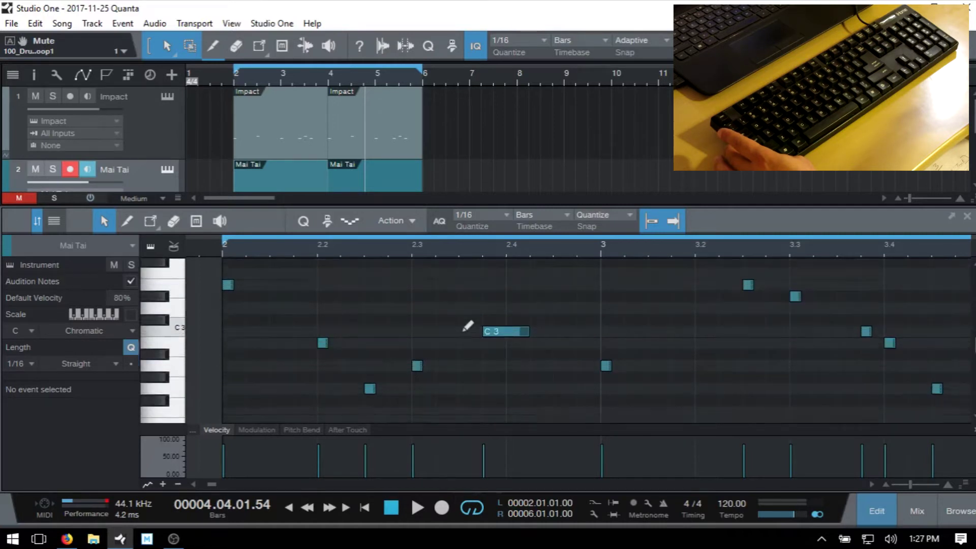
key("shift+w")
key("shift+w")
key("shift+w")
key("shift+w")
key("shift+w")
key("shift+w")
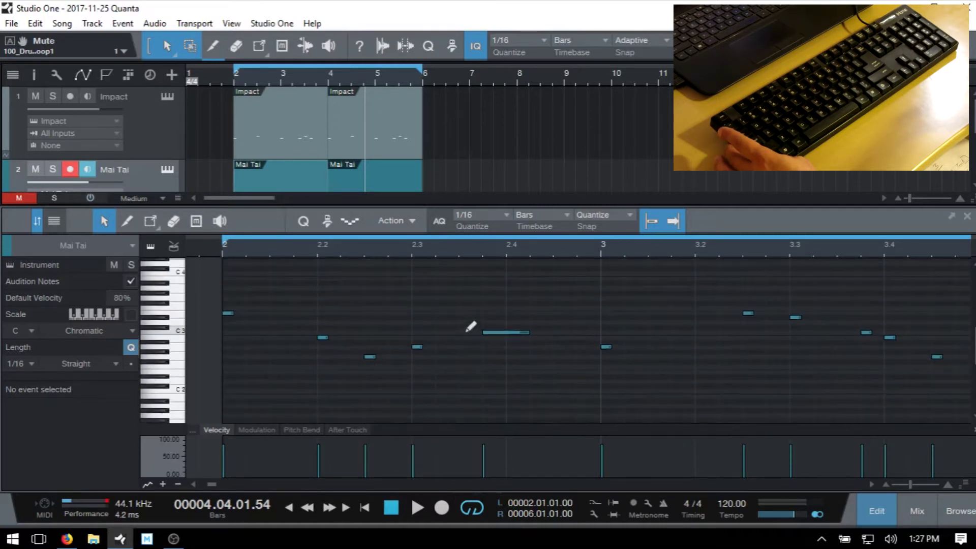
key("shift+e")
key("shift+e")
key("shift+e")
key("shift+e")
key("shift+e")
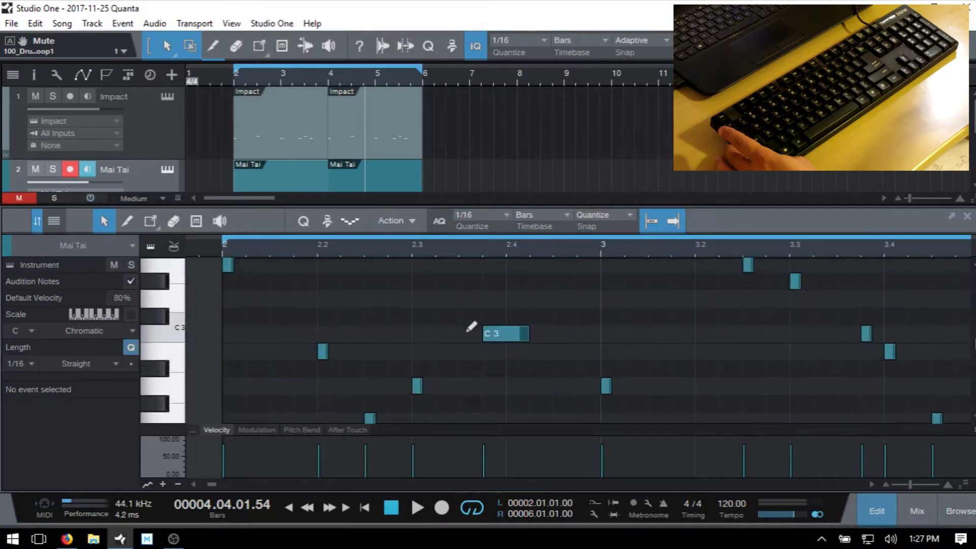
key("shift+w")
key("shift+w")
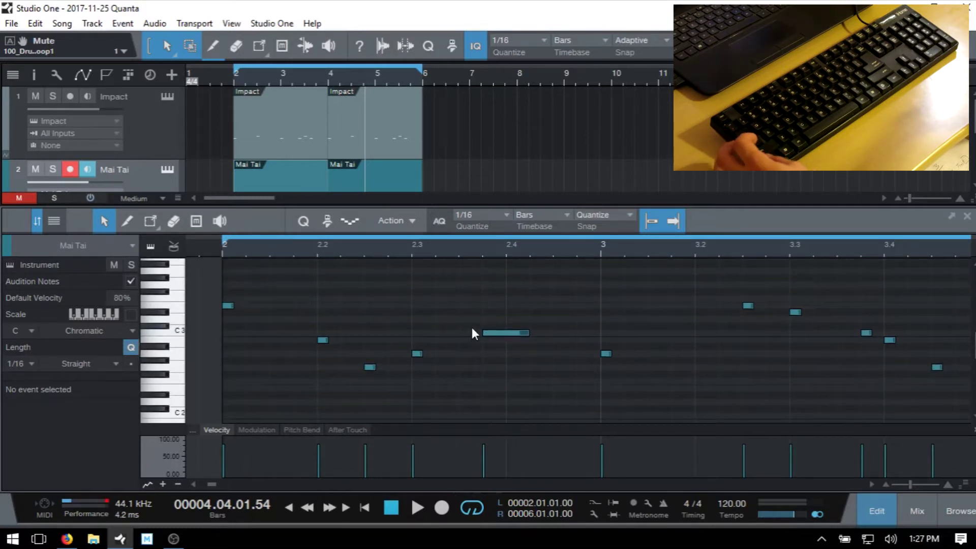
- Examine the Mai Tai notes along the timeline at different horizontal zoom levels in the note editor
key("w")
key("w")
key("w")
key("w")
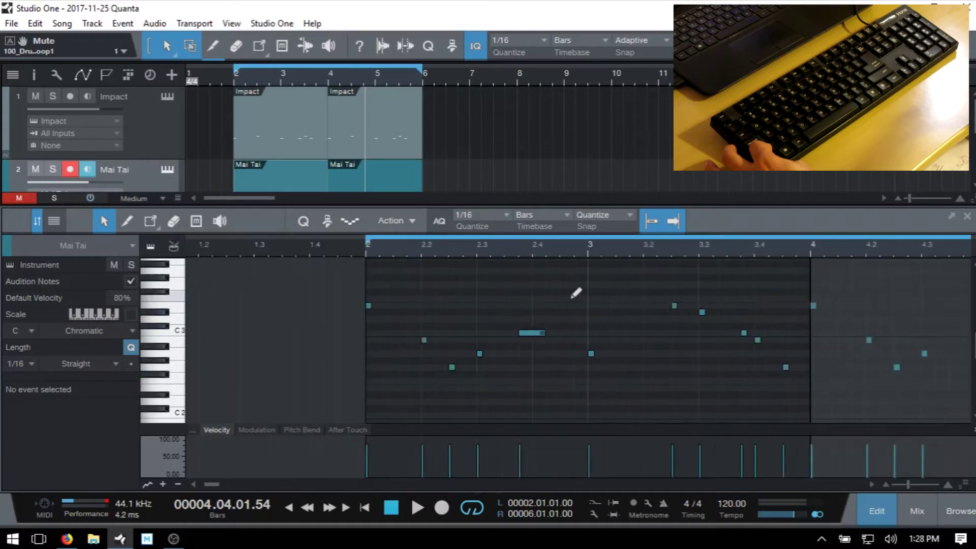
key("e")
key("e")
key("e")
key("e")
key("e")
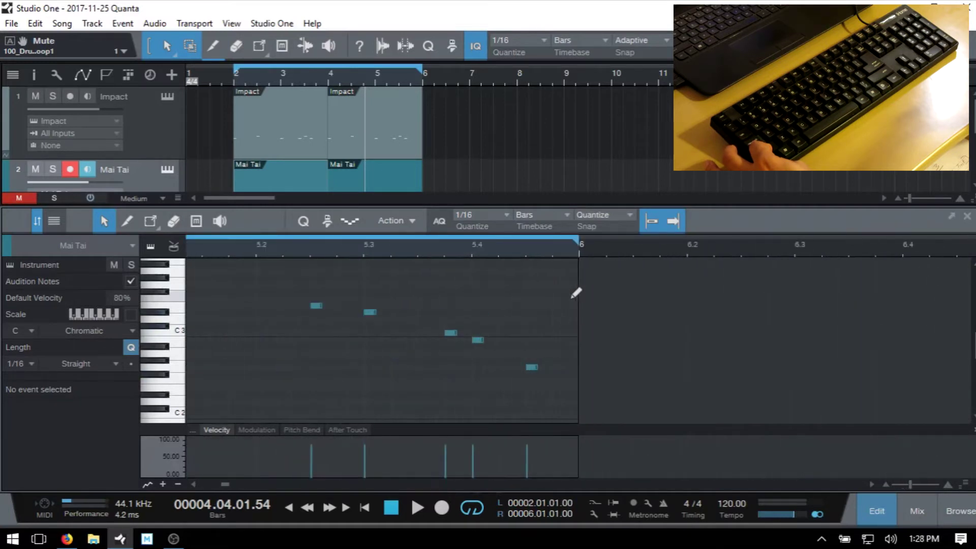
key("e")
key("e")
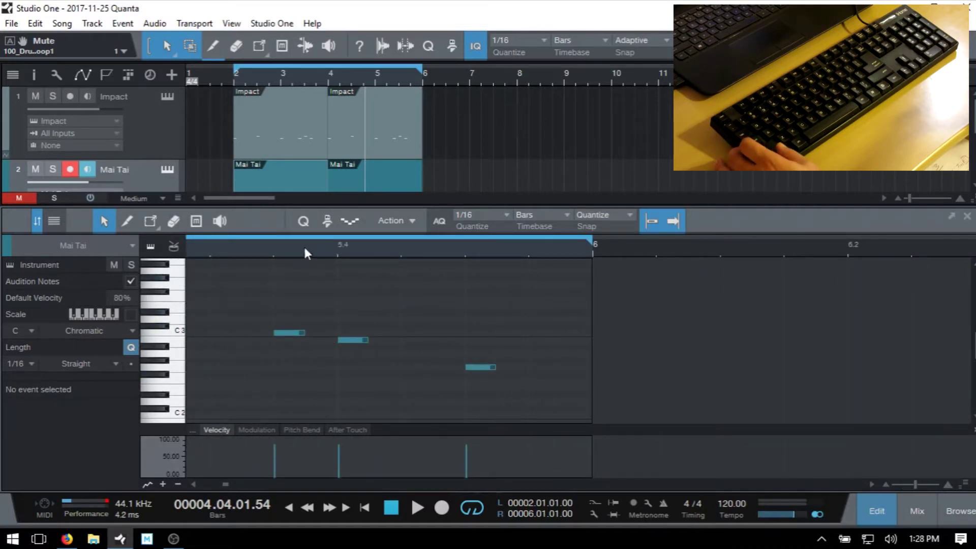
key("e")
key("e")
key("e")
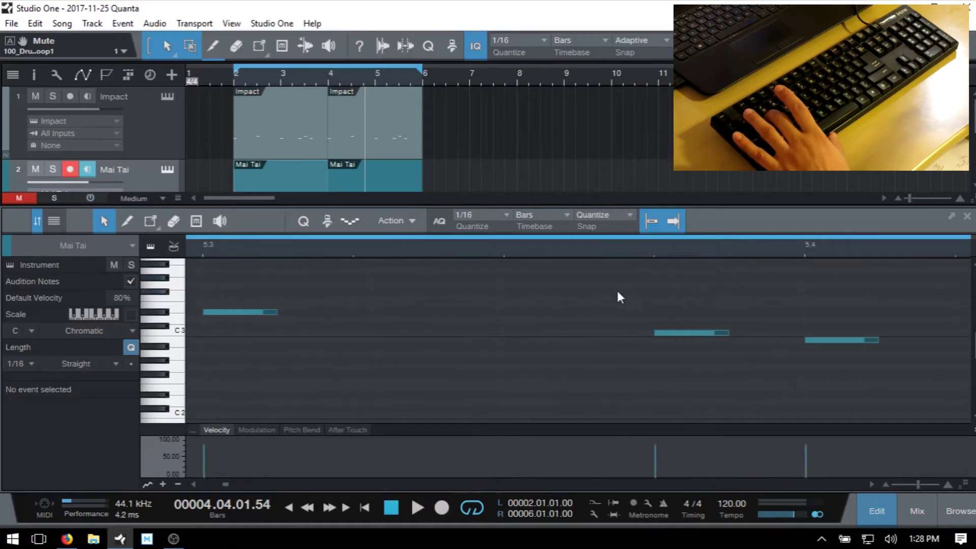
key("w")
key("w")
key("w")
key("w")
key("w")
key("w")
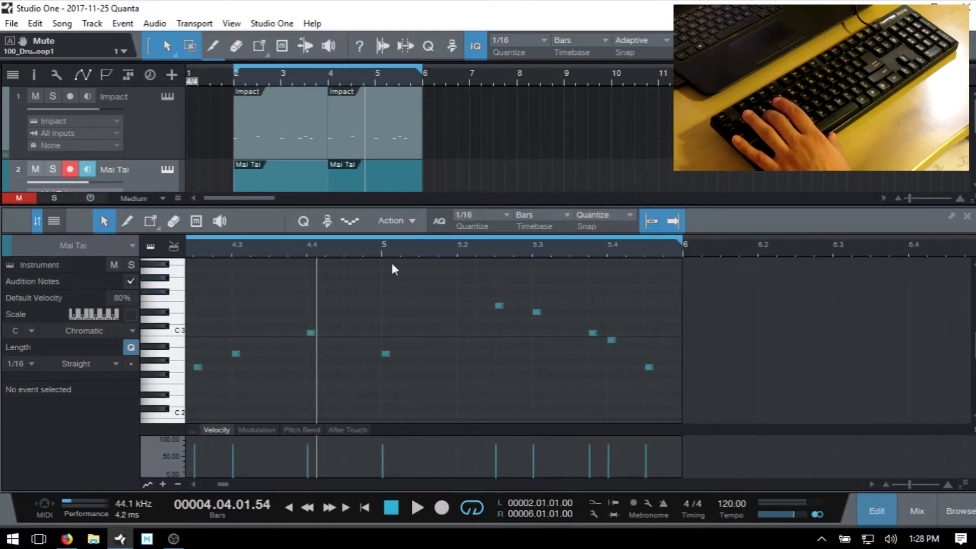
- Scroll and zoom the note editor through its time ruler, zoom in around bar 4, and toggle back to the wider view
left_click_drag(340, 243, 644, 254)
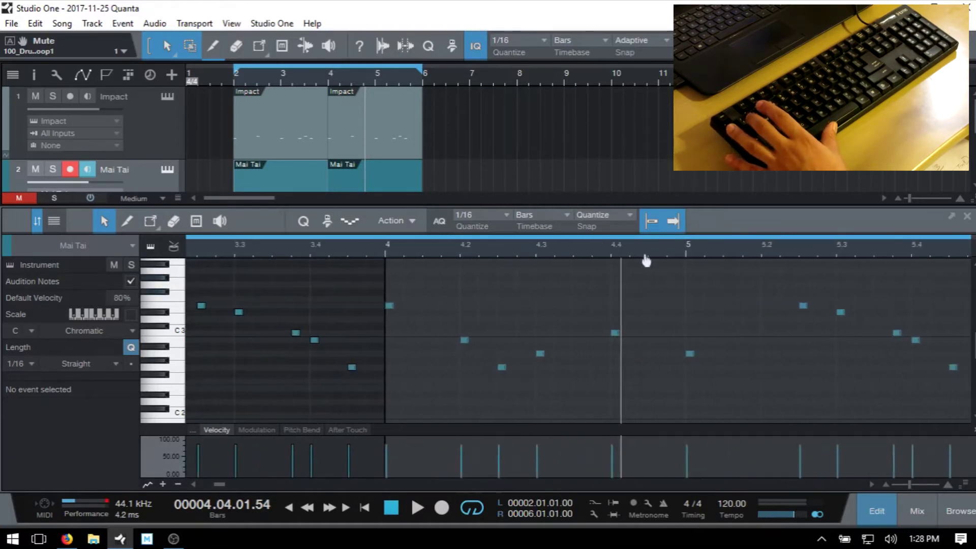
left_click_drag(500, 247, 603, 275)
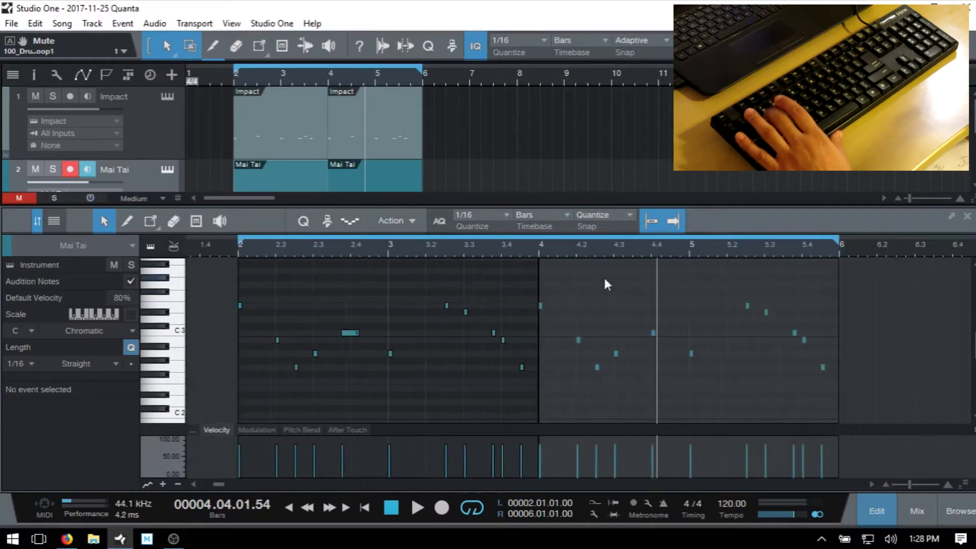
key("e")
key("e")
key("e")
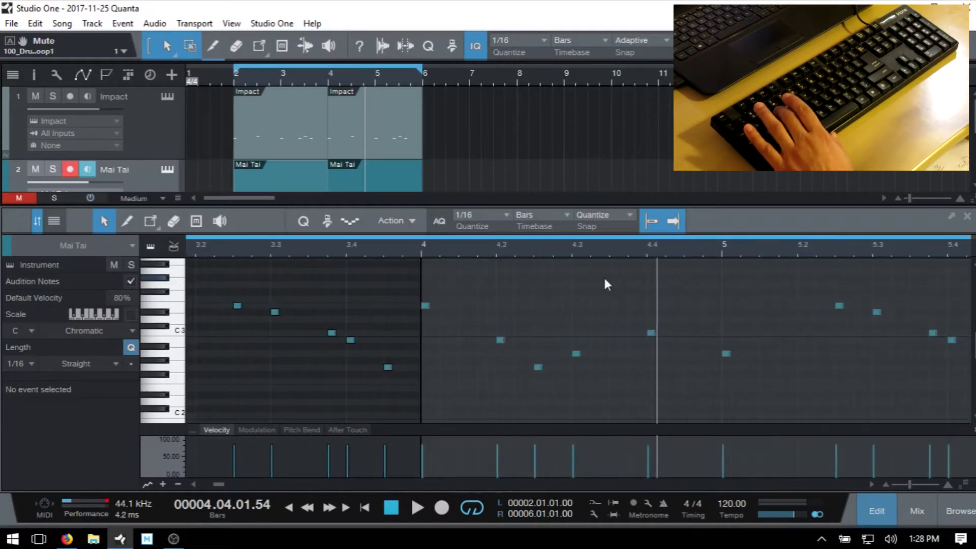
key("z")
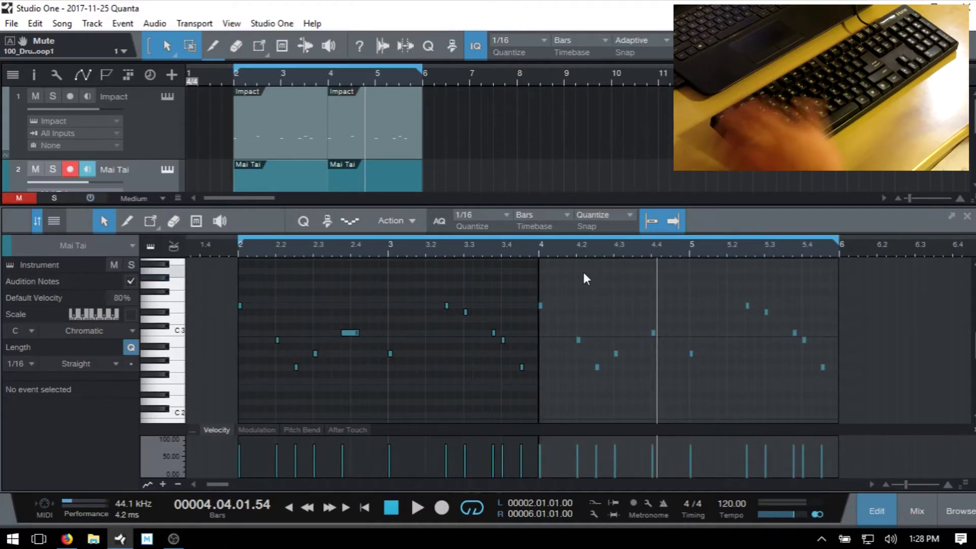
- Paint a run of consecutive 1/16 notes from bar 3 on F 2 and F# 2 with the Paint tool, and delete them
key("5")
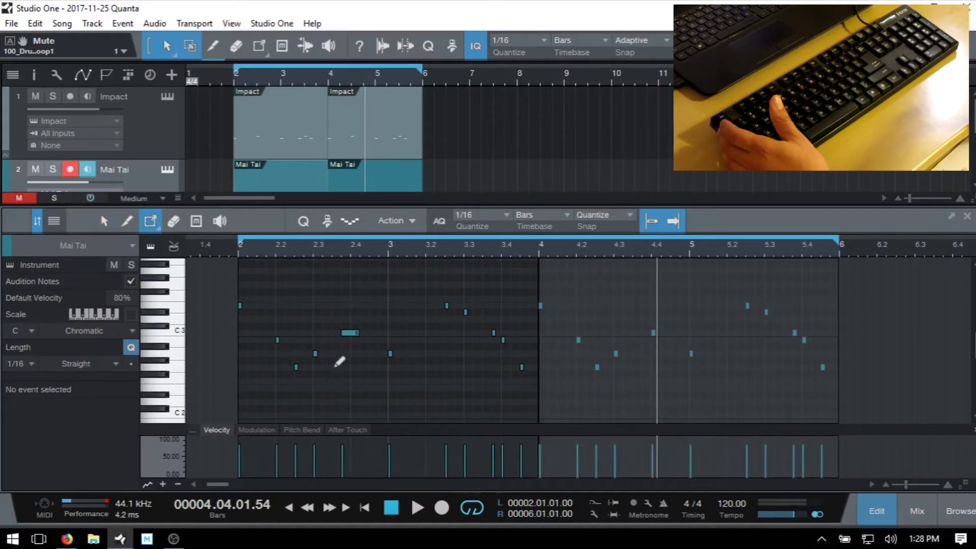
left_click_drag(438, 255, 501, 277)
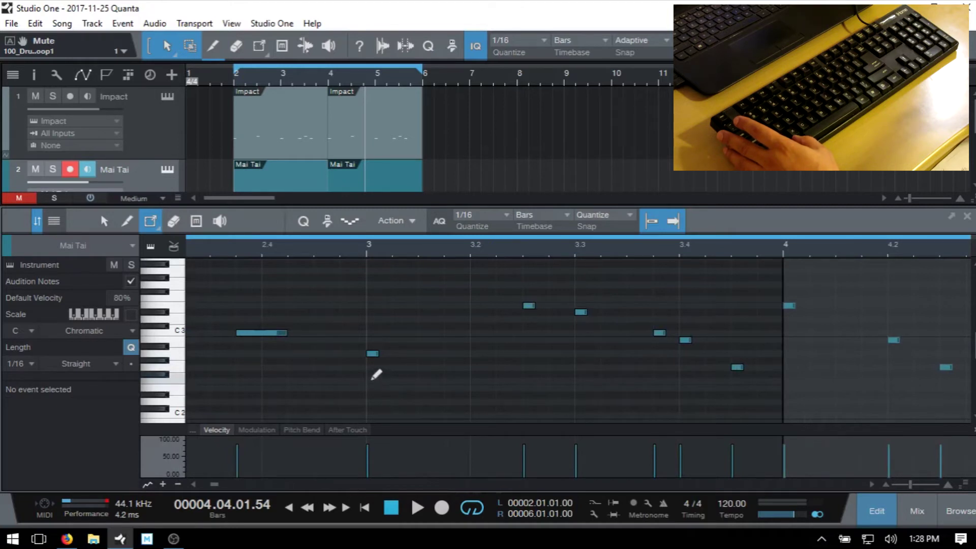
left_click_drag(372, 380, 550, 382)
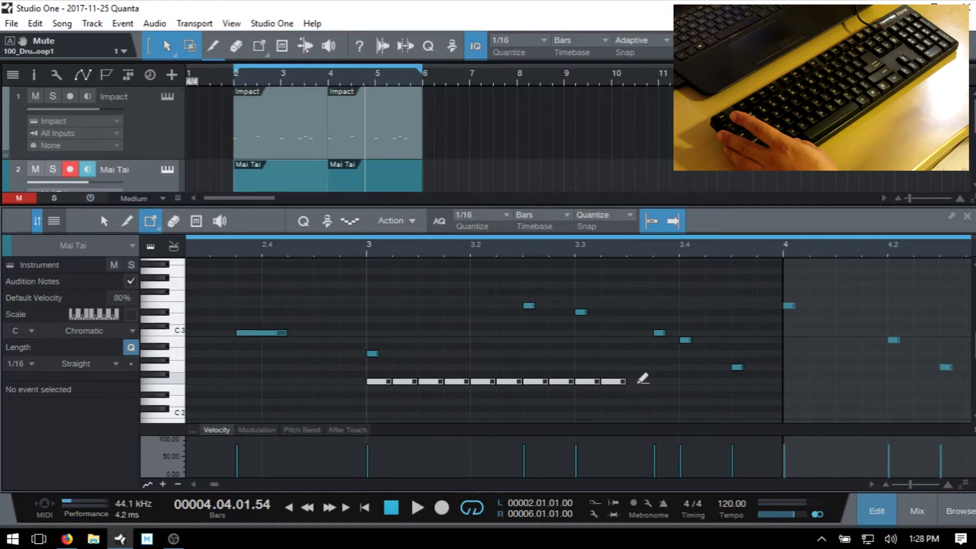
left_click_drag(705, 376, 704, 374)
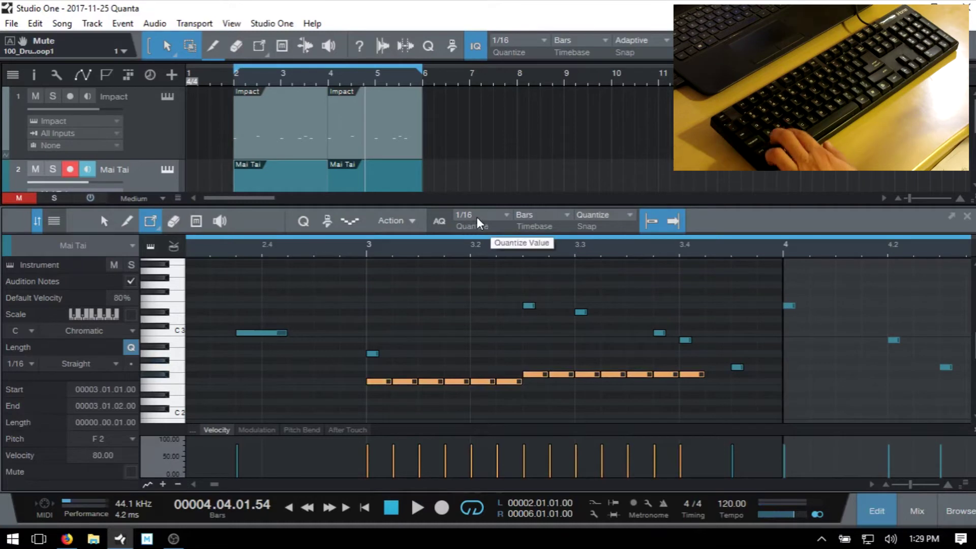
key("Delete")
- Set the quantize value to 1/8, paint and delete a row of F# 2 notes across bar 3, and return to the Arrow tool
left_click(476, 220)
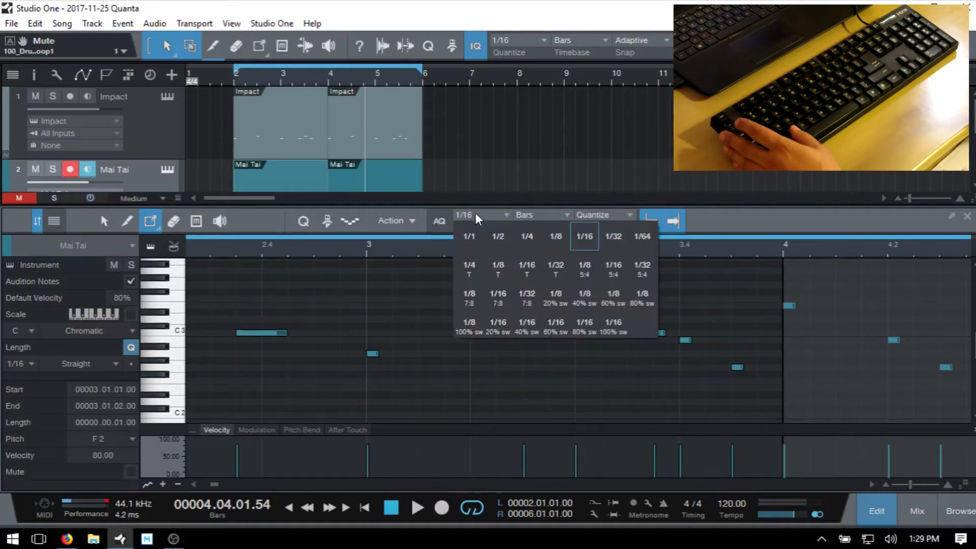
left_click(555, 243)
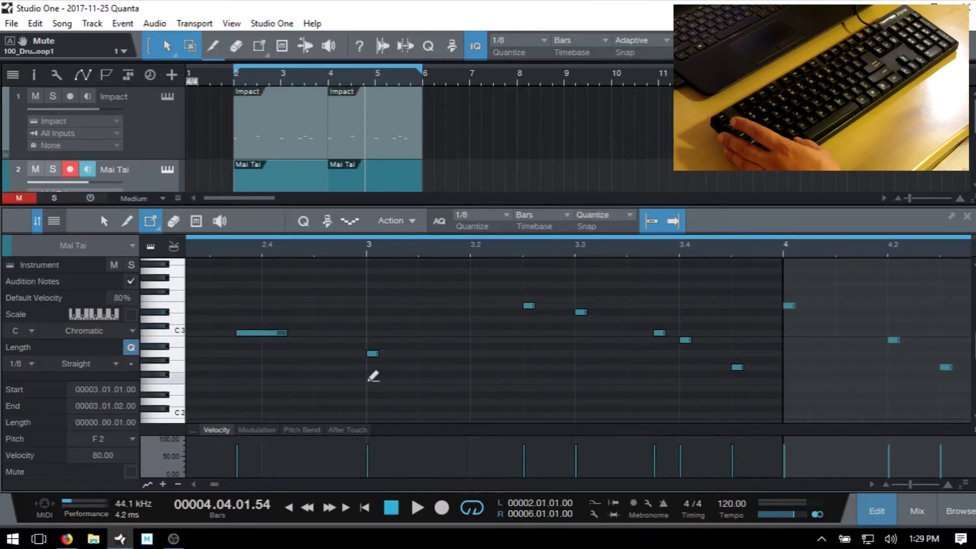
left_click_drag(369, 375, 774, 373)
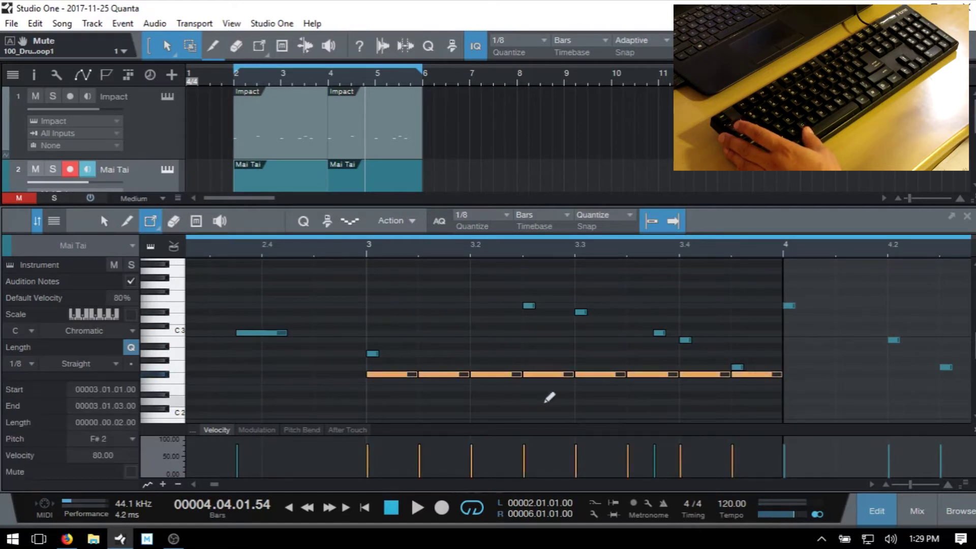
key("Delete")
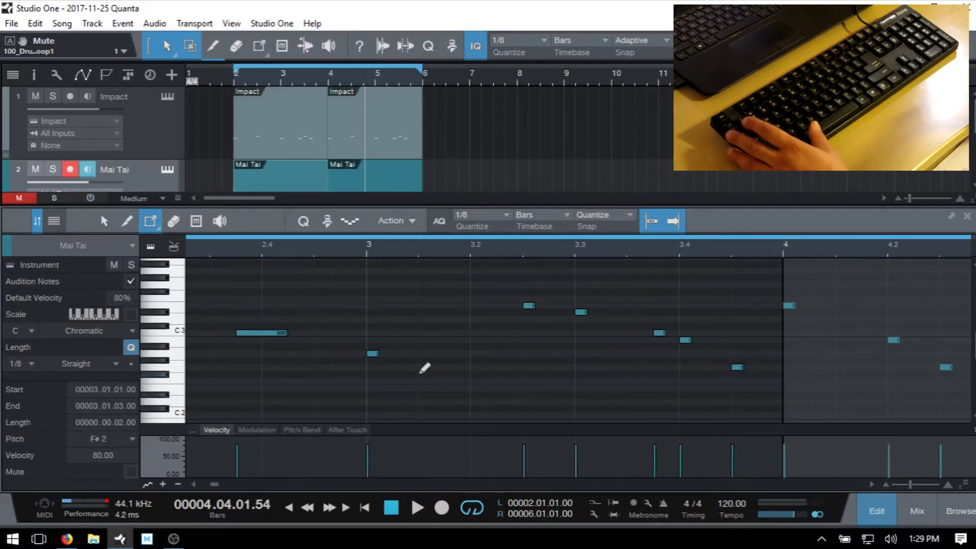
key("1")
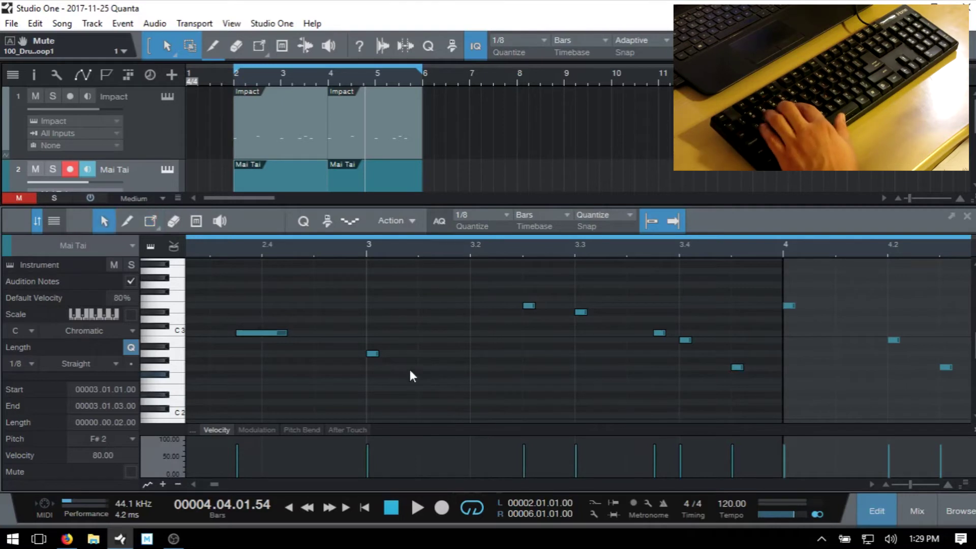
- Select the C 3 and A 2 notes around bar 3 and nudge them back and forth, ending one 1/8 grid step to the right
mouse_move(374, 356)
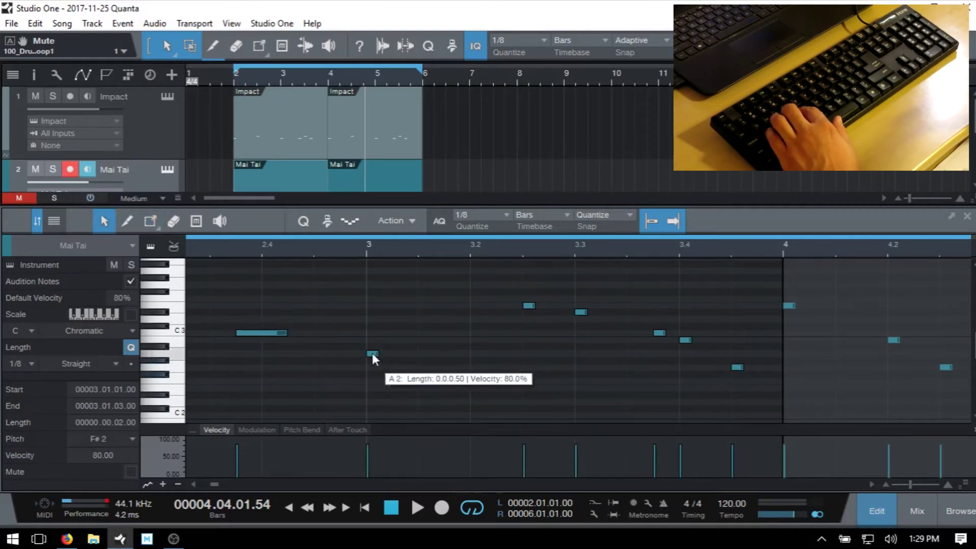
left_click(372, 354)
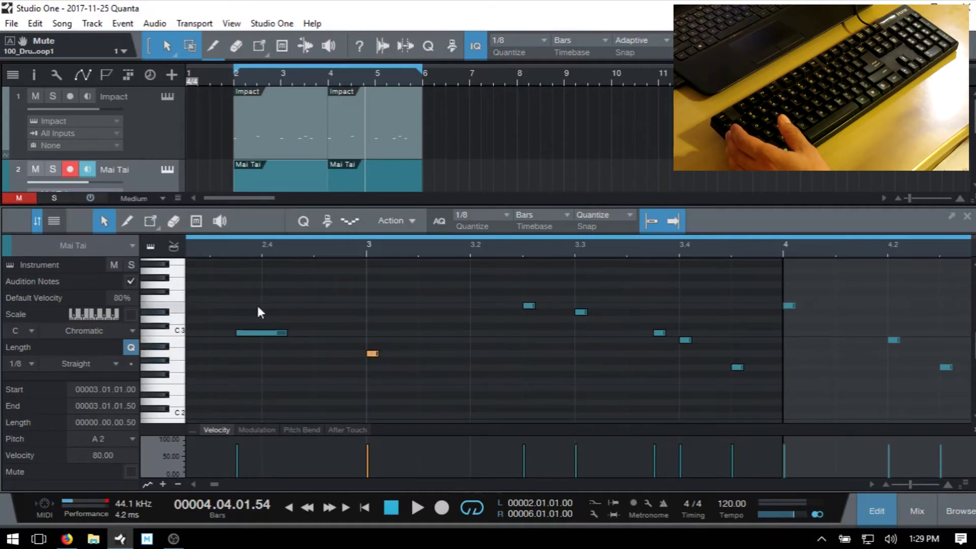
left_click_drag(233, 303, 462, 385)
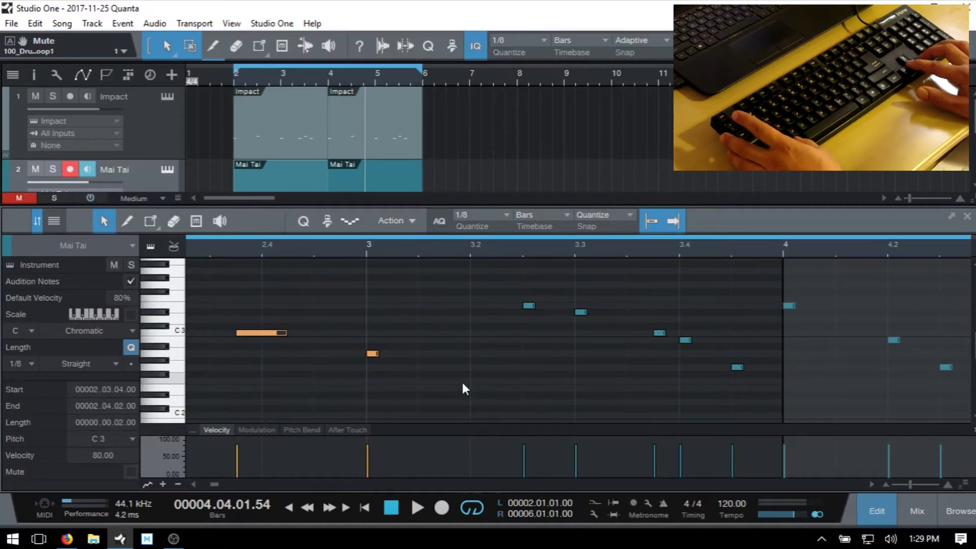
key("alt+Right")
key("alt+Right")
key("alt+Left")
key("alt+Left")
key("alt+Left")
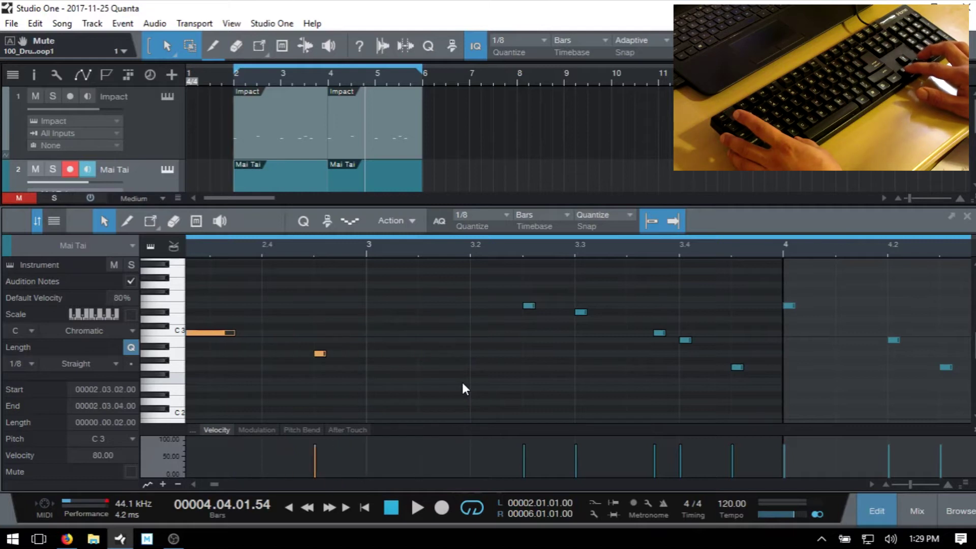
key("alt+Right")
key("alt+Right")
key("alt+Right")
key("alt+Left")
key("alt+Left")
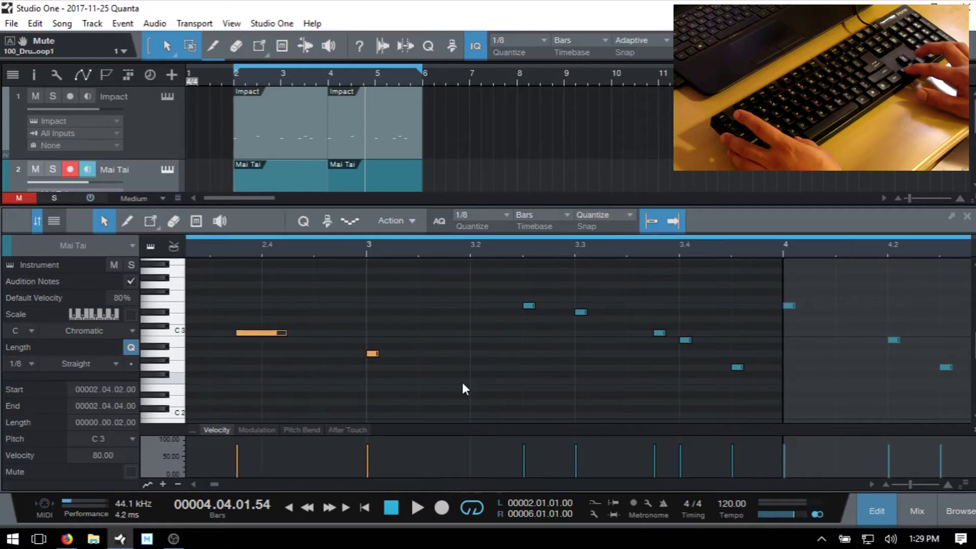
key("alt+Left")
key("alt+Right")
key("alt+Right")
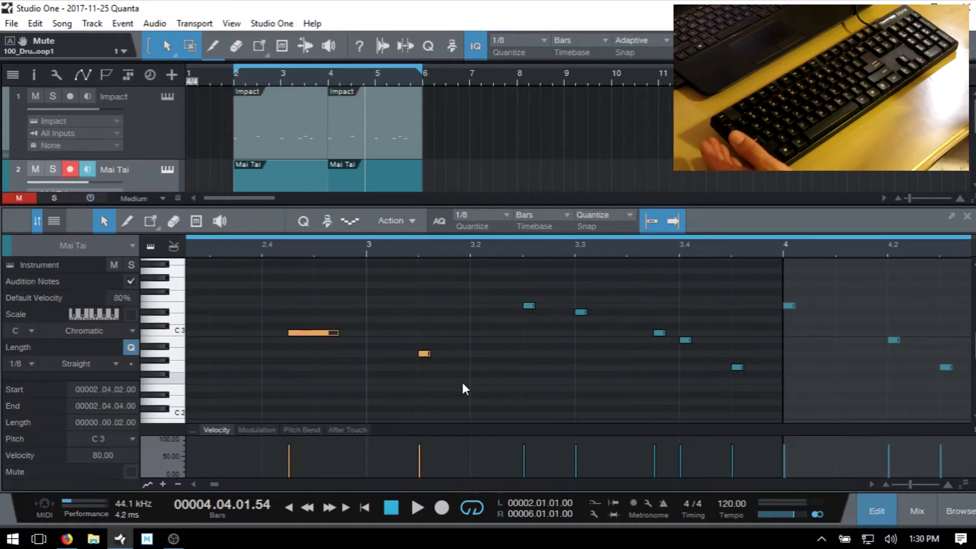
- Transpose the two selected notes down by semitones and back up to C 3 and A 2
key("alt+Down")
key("alt+Down")
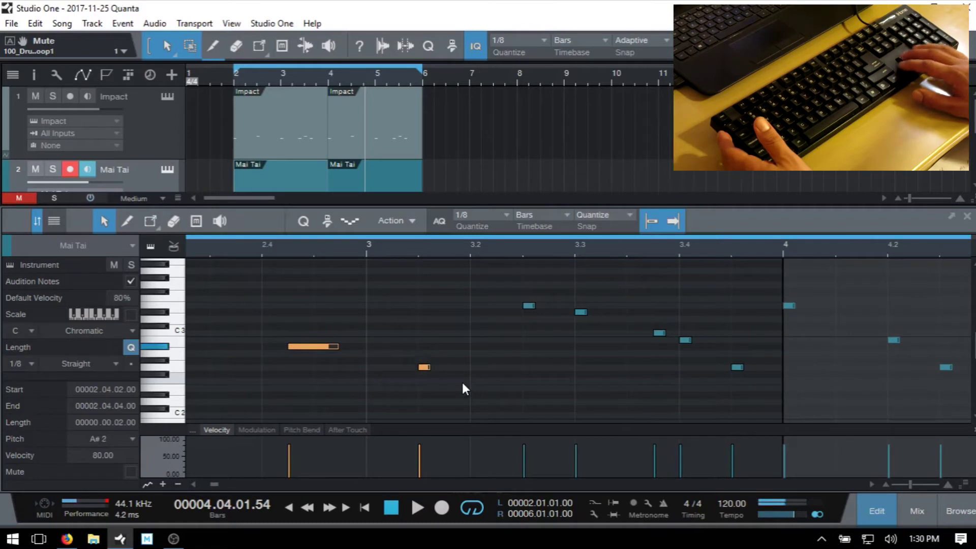
key("alt+Up")
key("alt+Up")
key("alt+Up")
key("alt+Down")
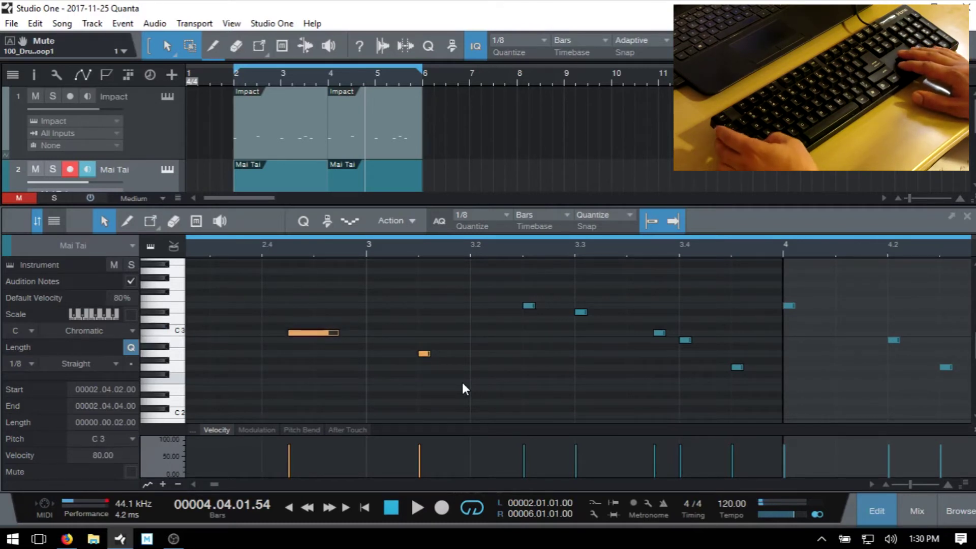
- Shift the two selected notes up and down by octaves, return them to C 3 and A 2, and deselect them
key("shift+alt+Up")
key("shift+alt+Down")
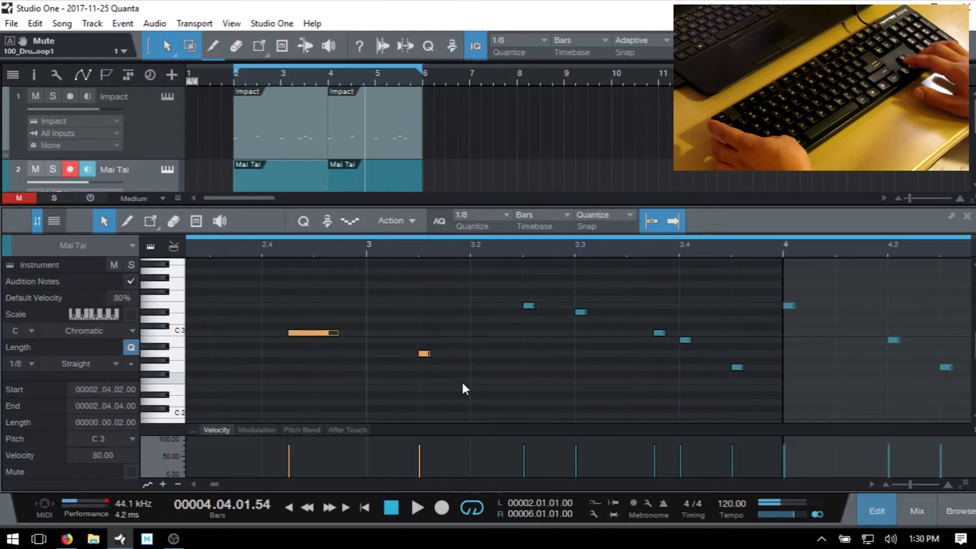
key("shift+alt+Down")
key("shift+alt+Up")
key("shift+alt+Up")
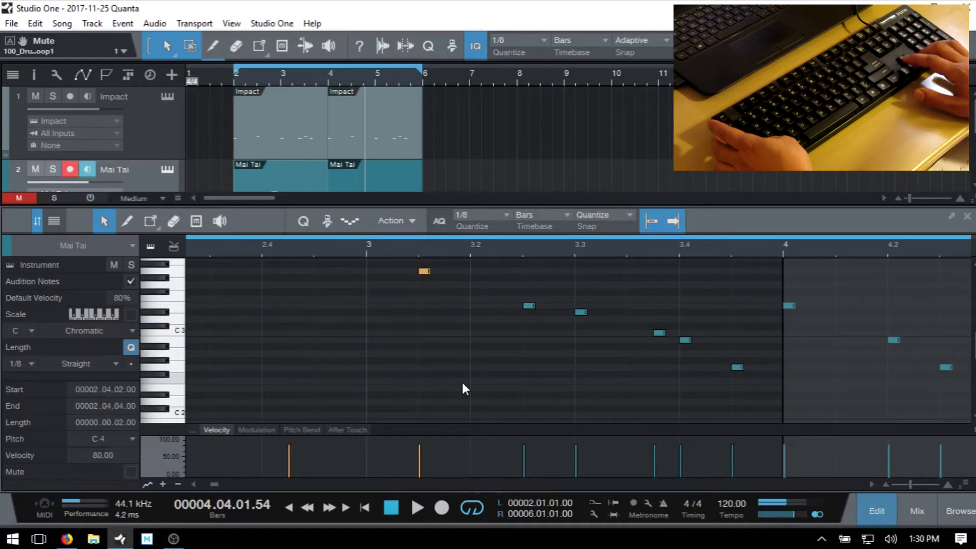
key("shift+alt+Down")
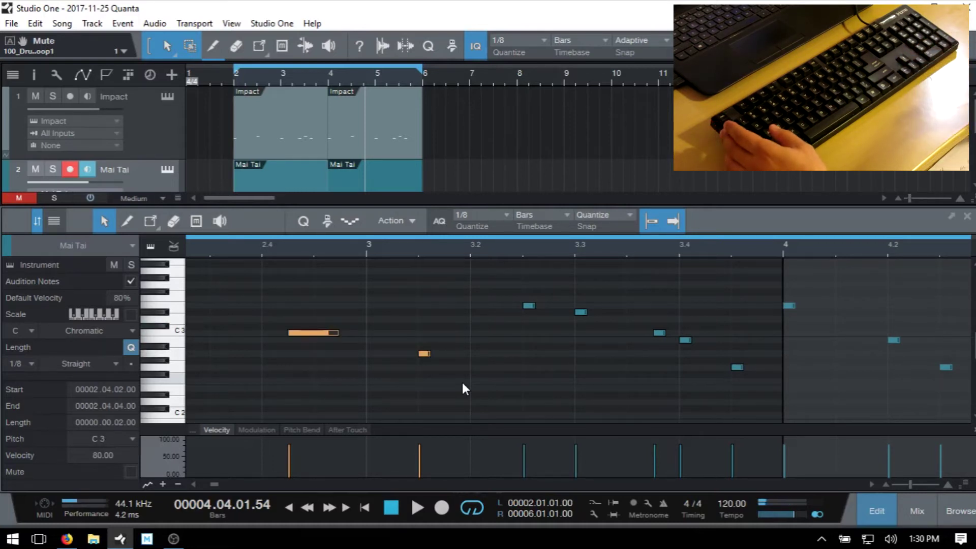
left_click(314, 377)
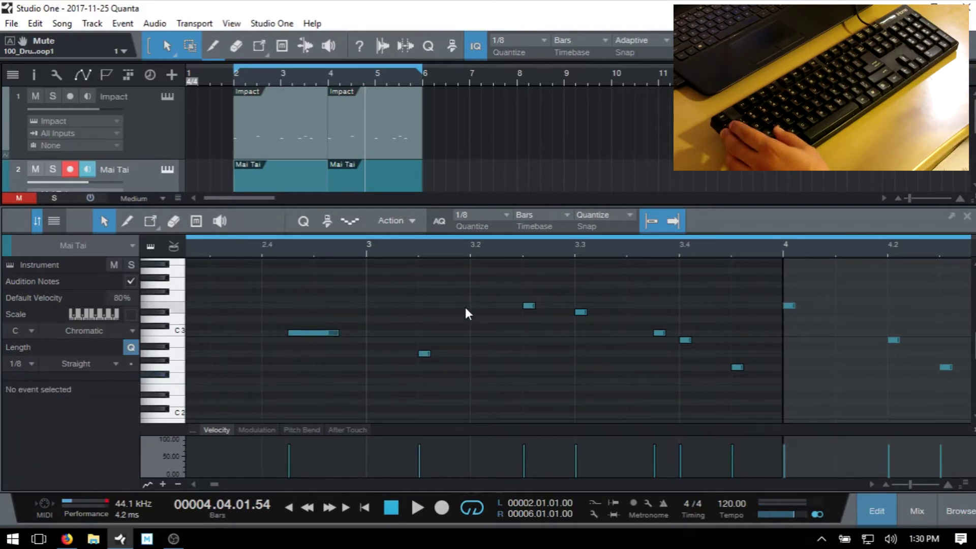
- Place the playhead at 2.04.03.00, split the long C 3 note there, and undo the split
left_click(314, 253)
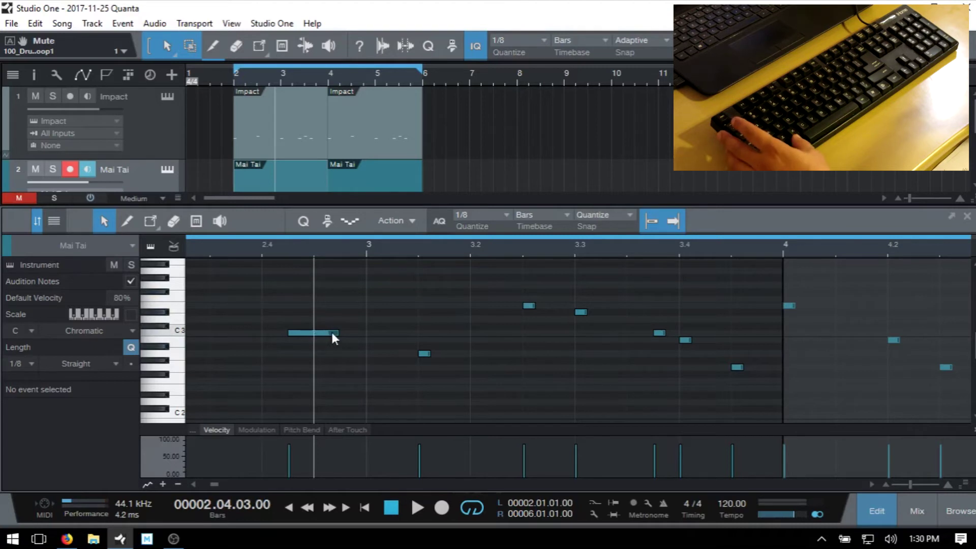
mouse_move(331, 330)
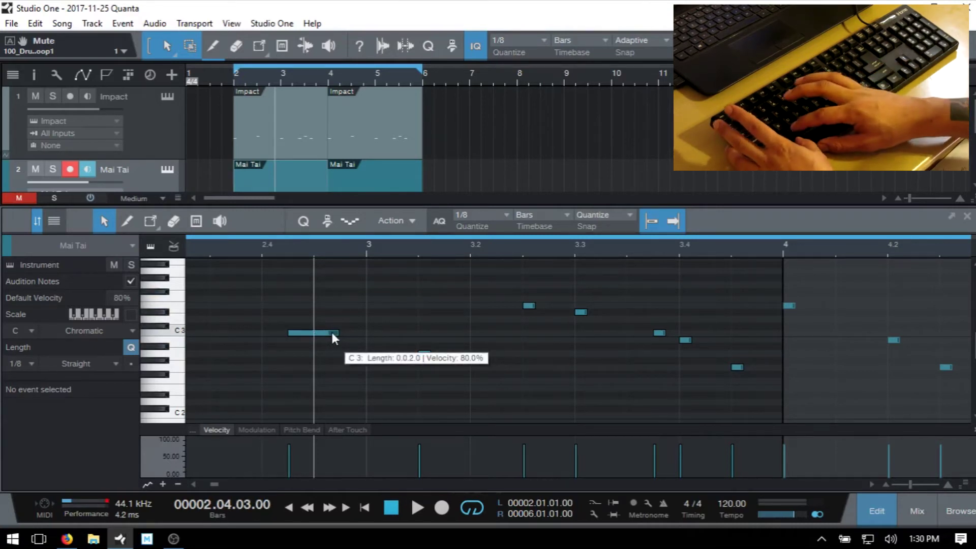
key("alt+x")
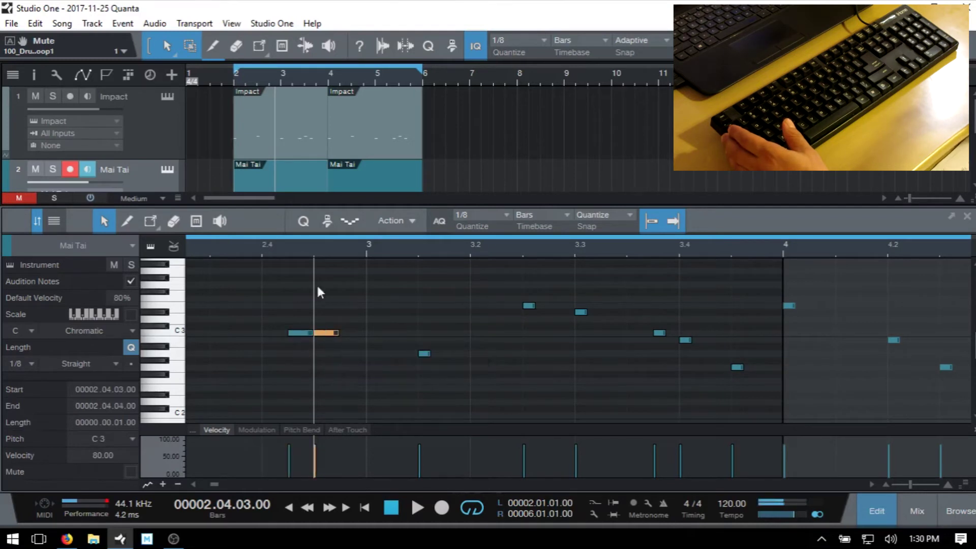
left_click(382, 298)
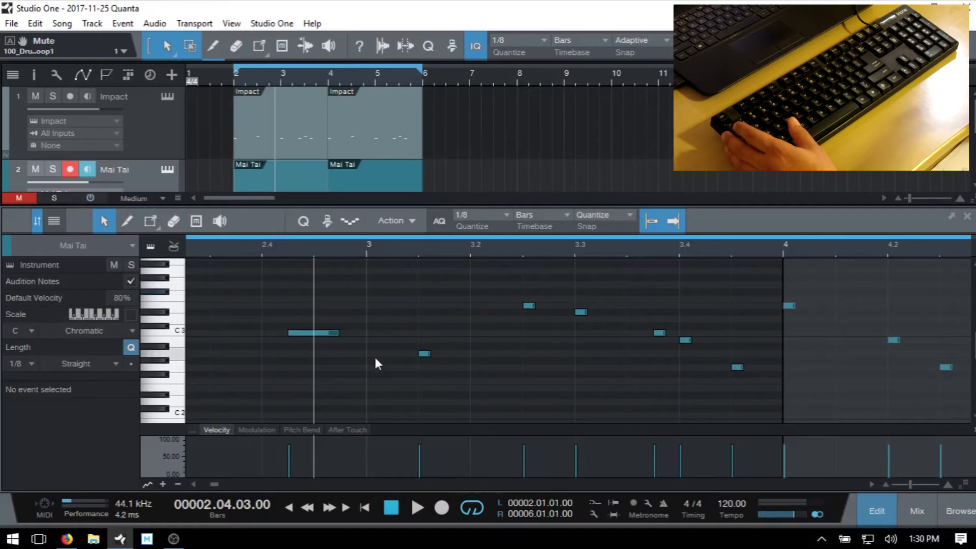
- Close the note editor, select both Mai Tai events in the arrangement, and merge them into one event
key("F2")
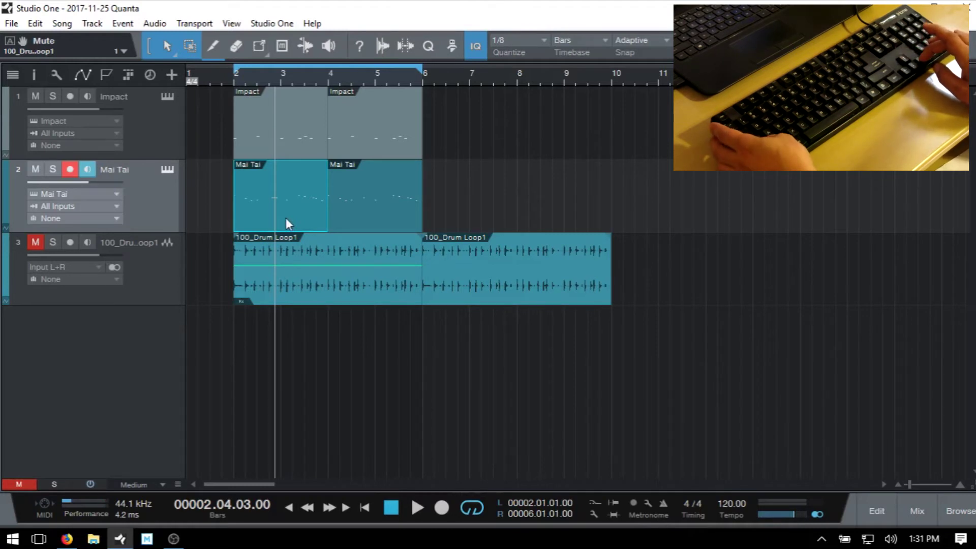
key("shift+Right")
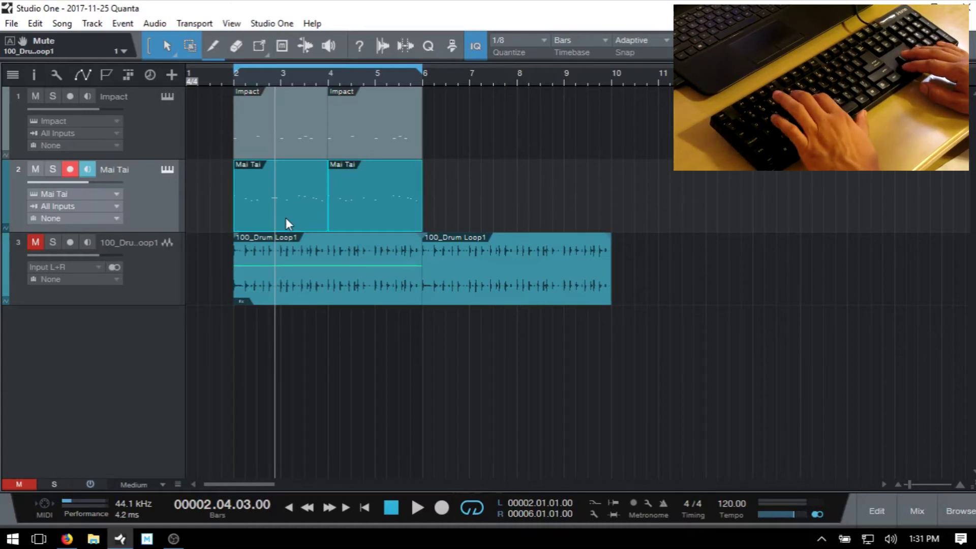
key("g")
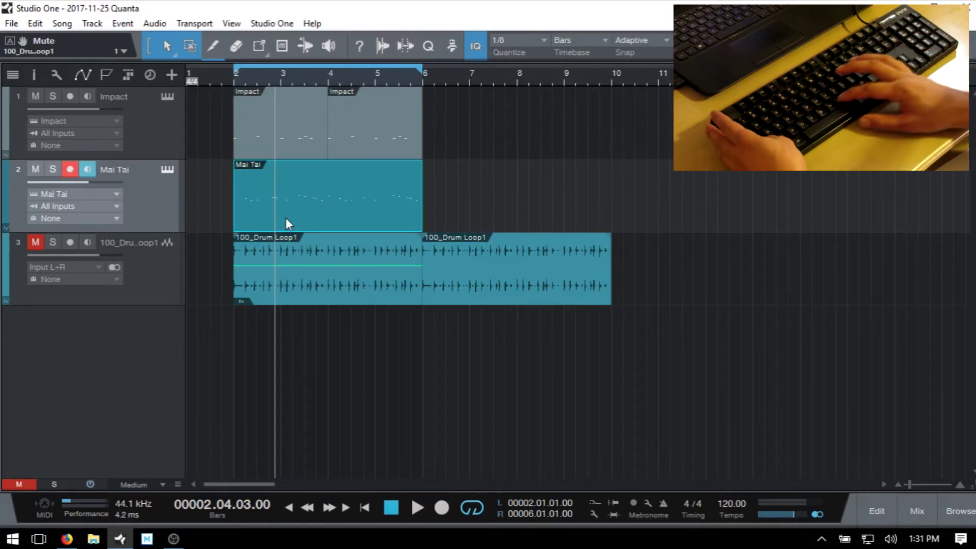
- Mute and unmute the merged Mai Tai event and the second 100_Drum Loop1 event
key("shift+m")
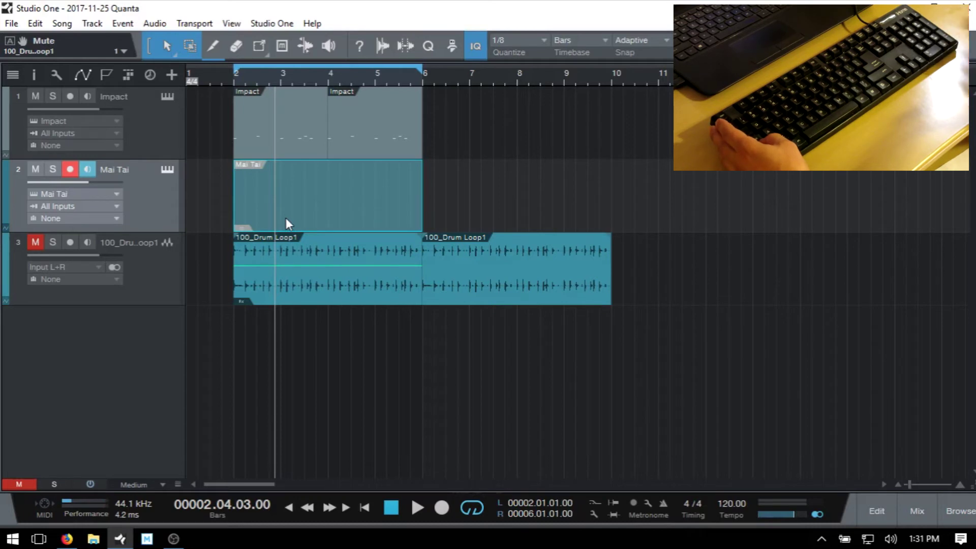
left_click(542, 296)
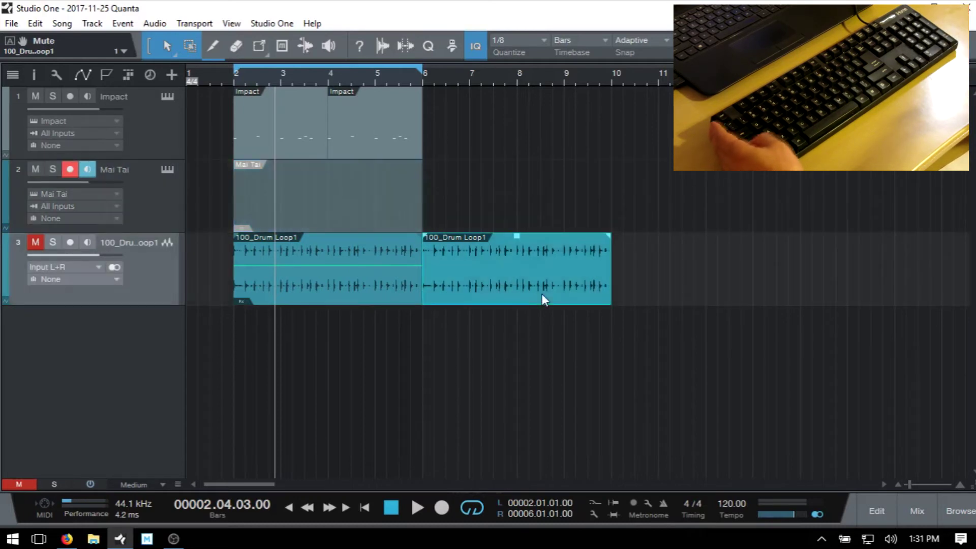
key("shift+m")
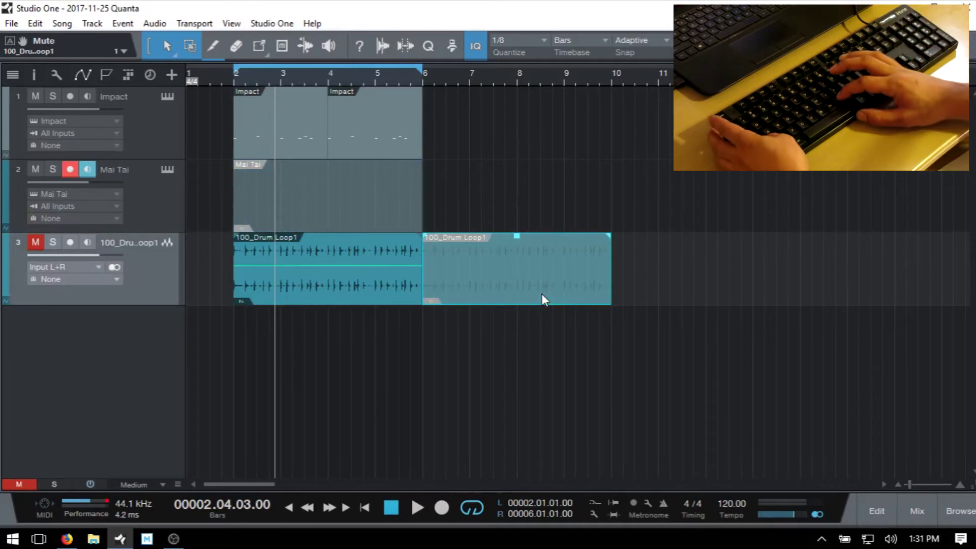
key("shift+m")
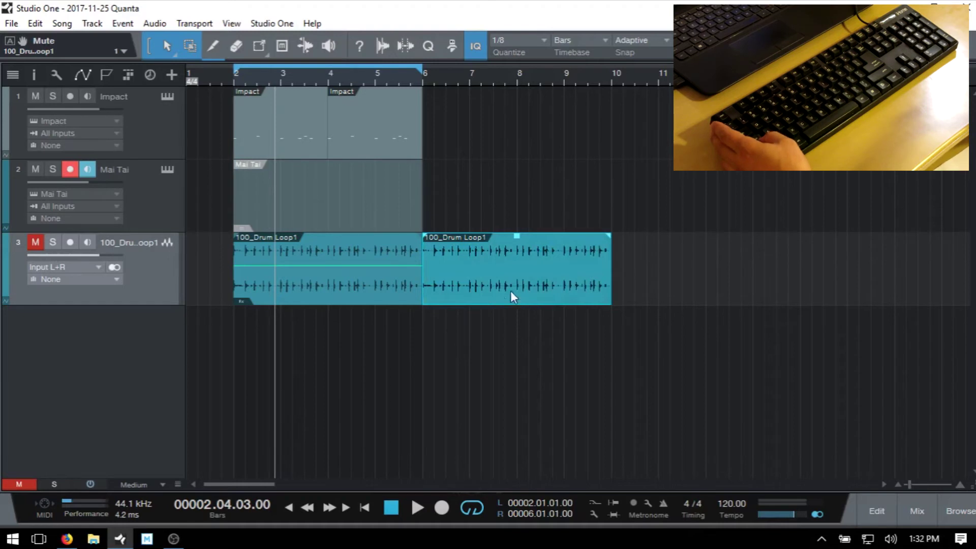
left_click(334, 211)
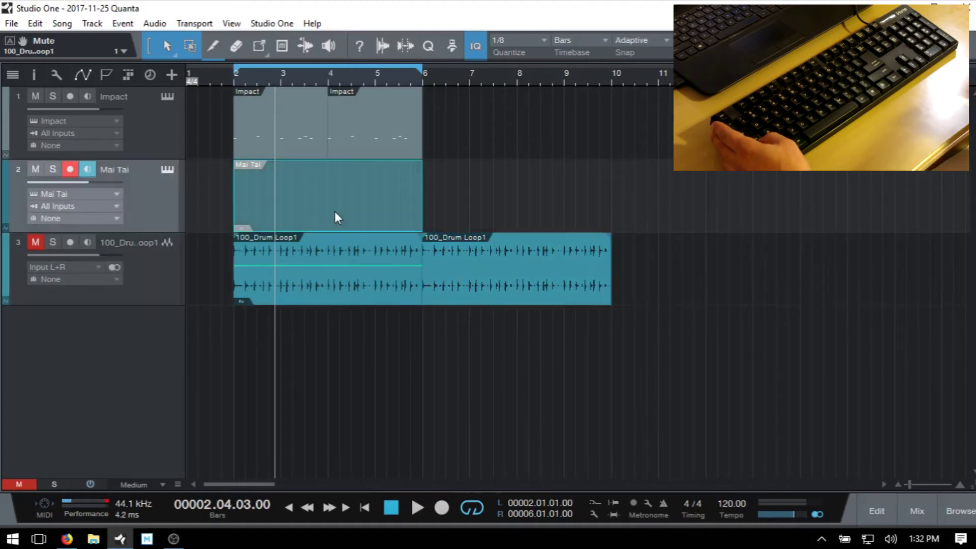
key("shift+m")
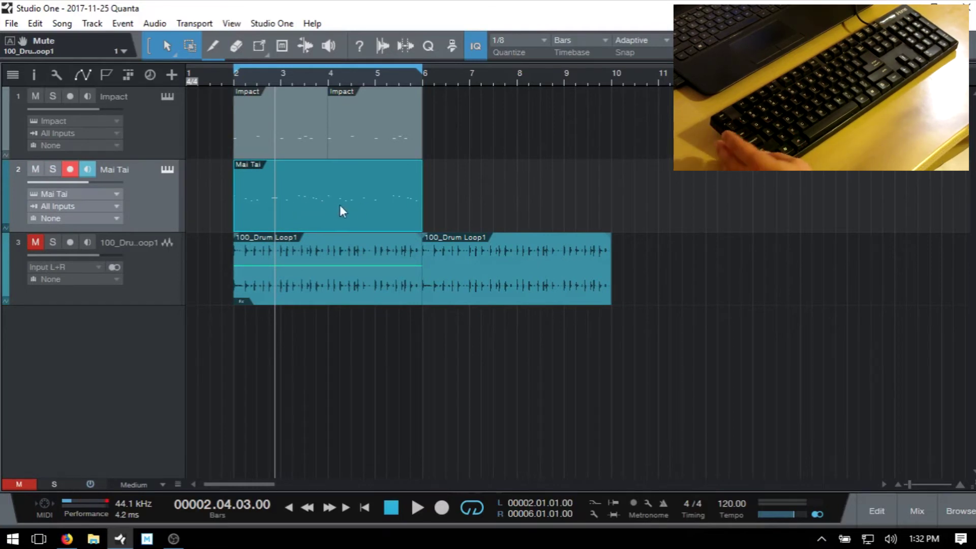
- Bounce the merged Mai Tai event to an audio track and undo the bounce
key("alt")
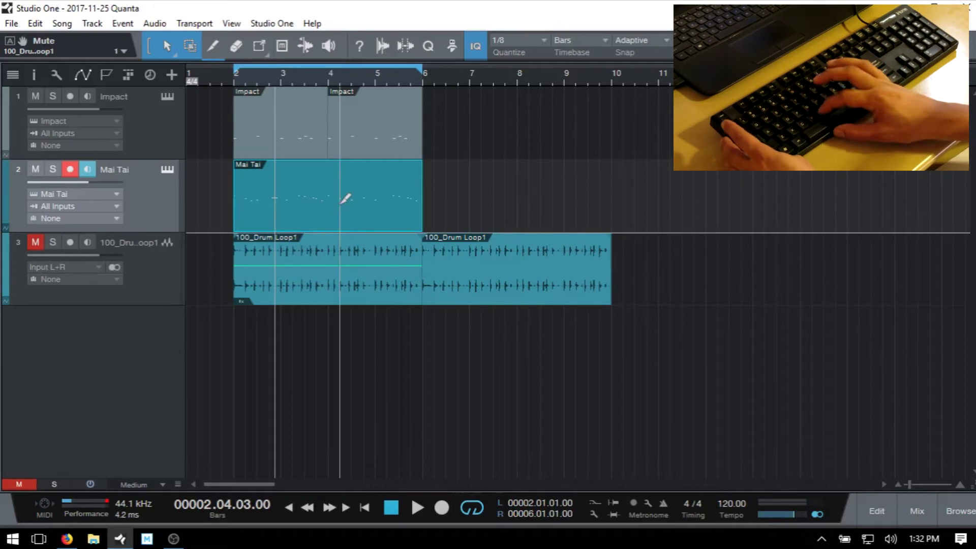
key("ctrl+b")
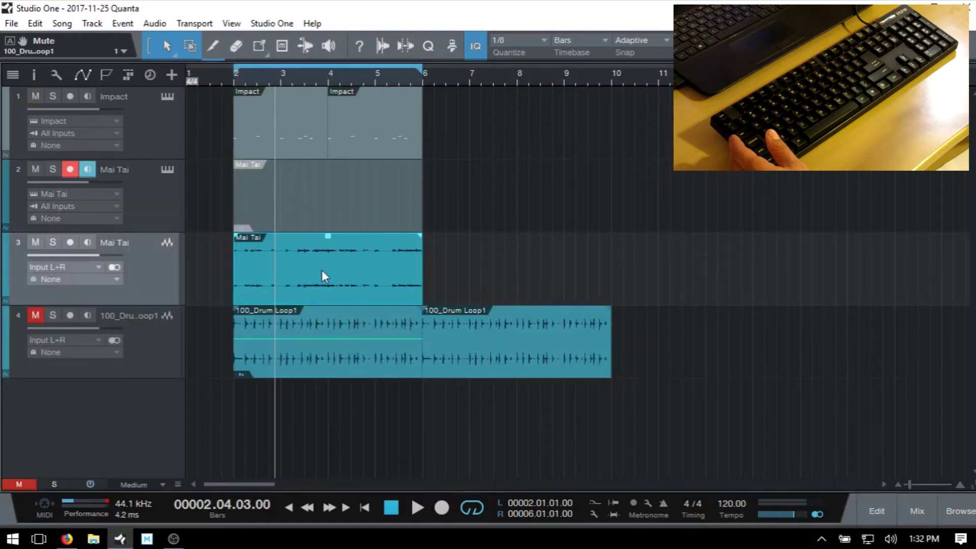
key("ctrl+z")
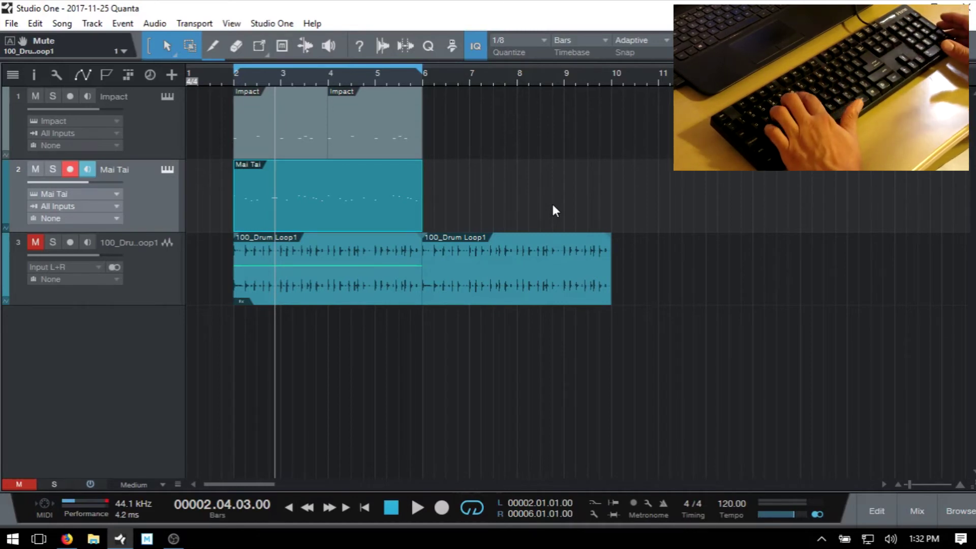
- Start adding a track named Vox and step through the fields of the Add Tracks dialog
key("t")
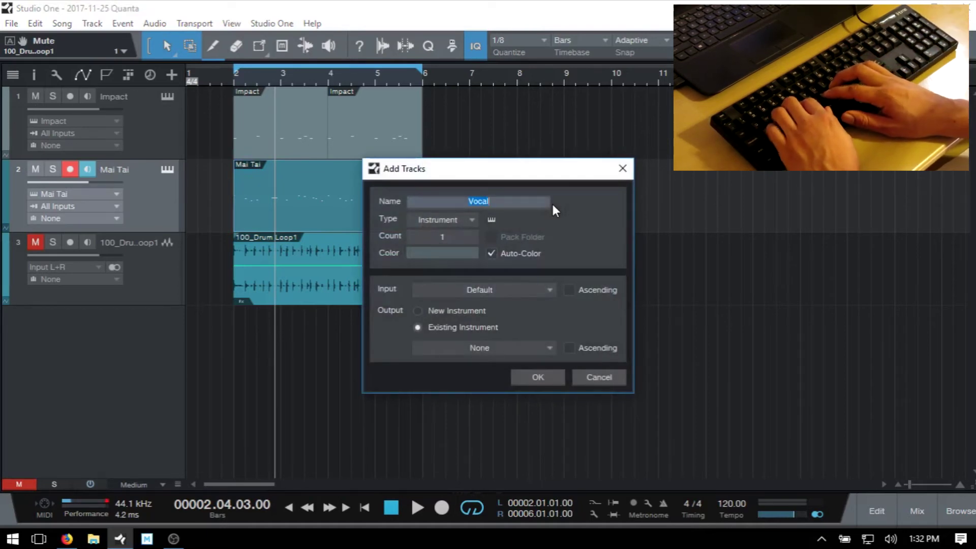
type("Vox")
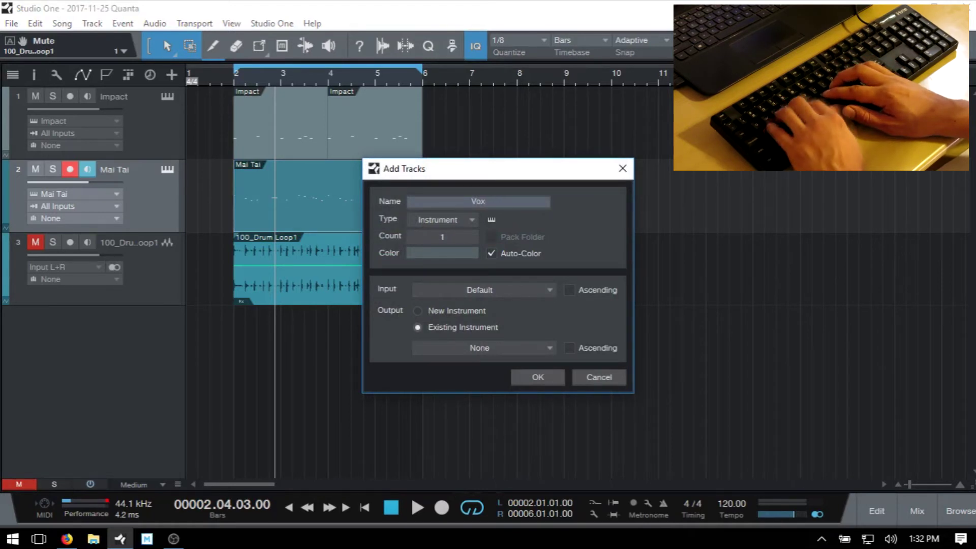
key("Tab")
key("Tab")
key("Tab")
key("Tab")
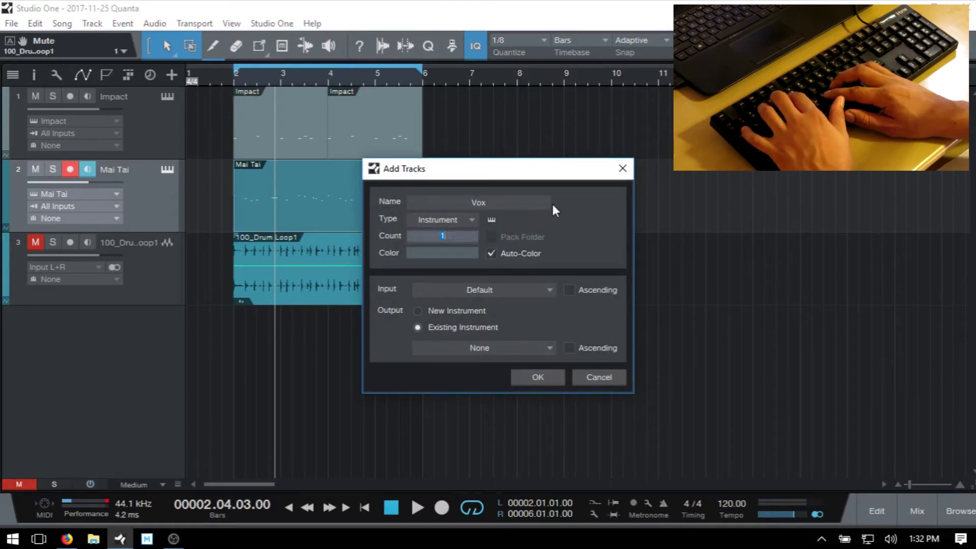
key("Tab")
key("Tab")
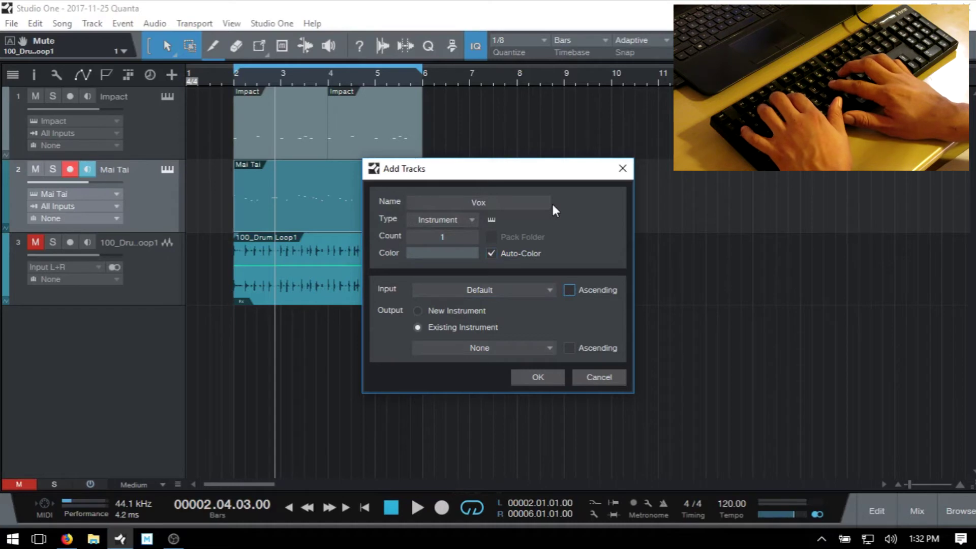
- Go back to the new track's type, try Folder, and return it to Instrument
key("shift+Tab")
key("shift+Tab")
key("shift+Tab")
key("shift+Tab")
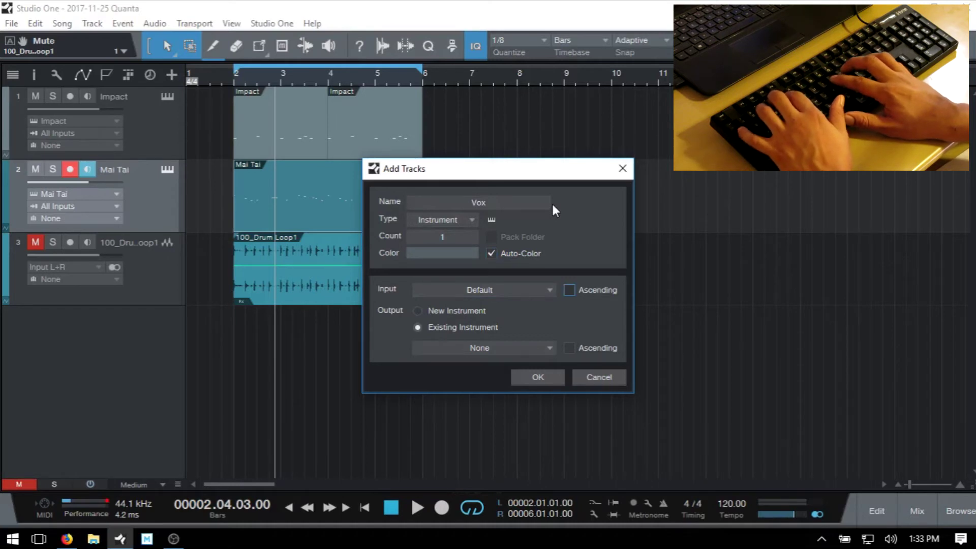
key("shift+Tab")
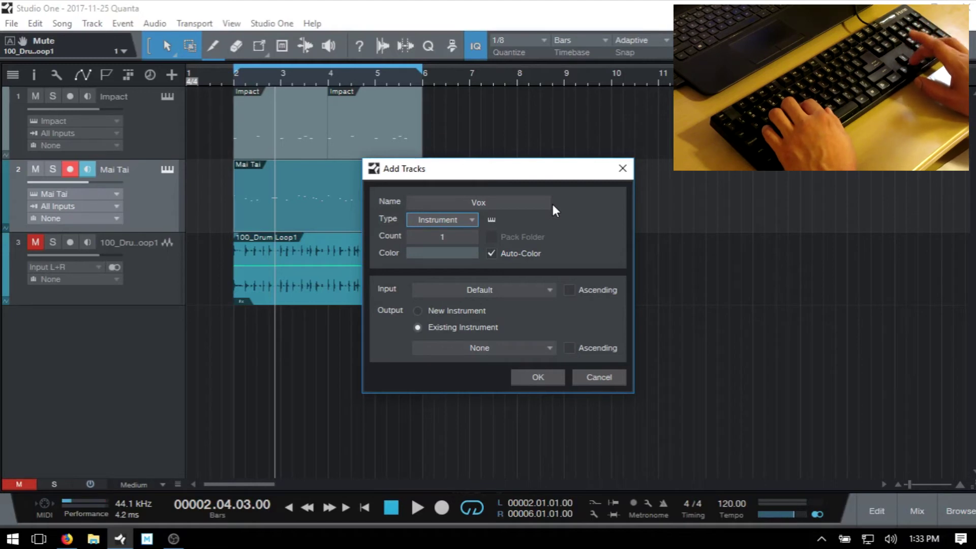
key("Down")
key("Down")
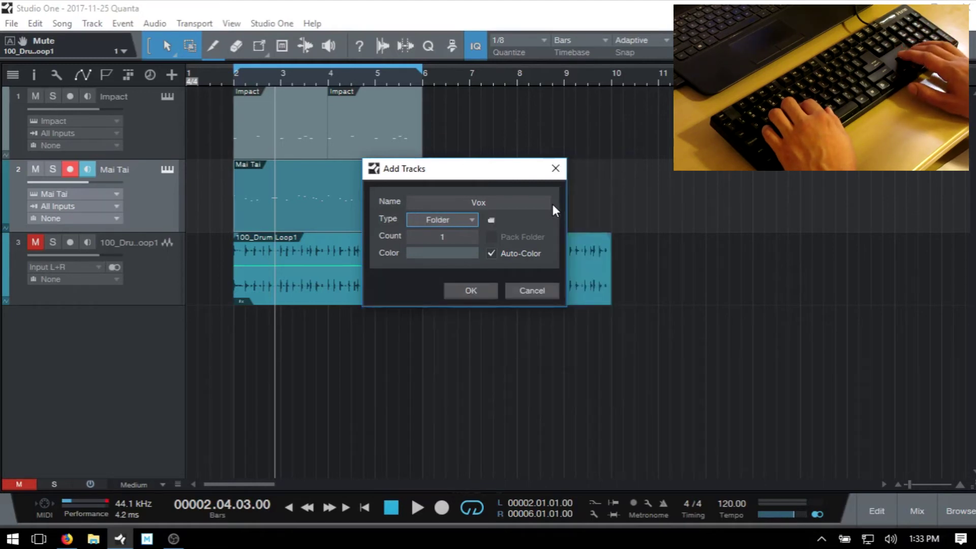
key("Up")
key("Up")
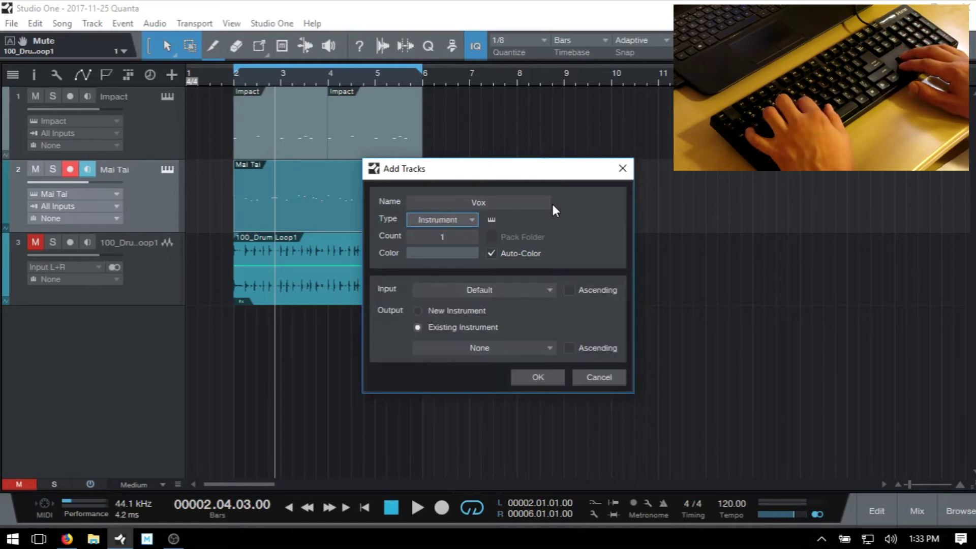
- Set the number of new Vox tracks to 2 and change their type to Audio
key("Tab")
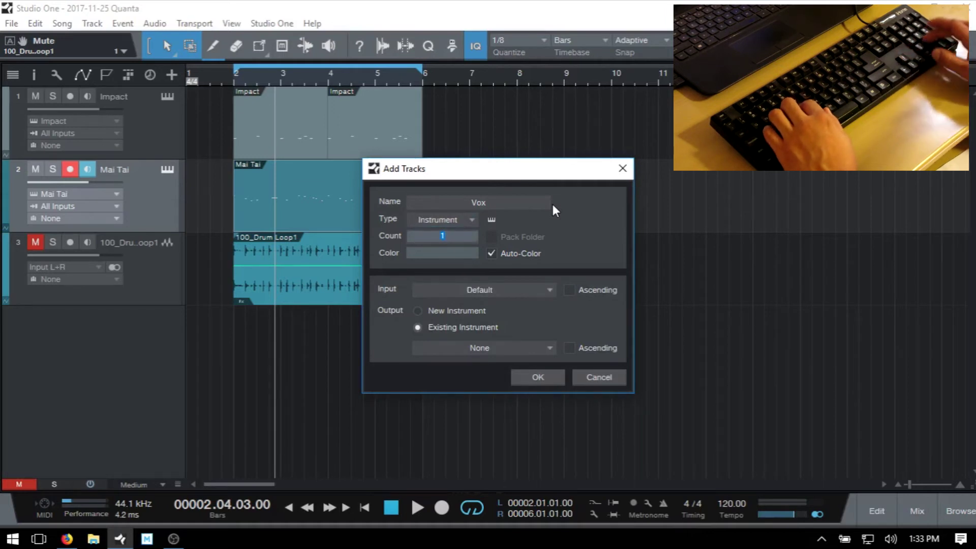
type("2")
key("Tab")
key("Tab")
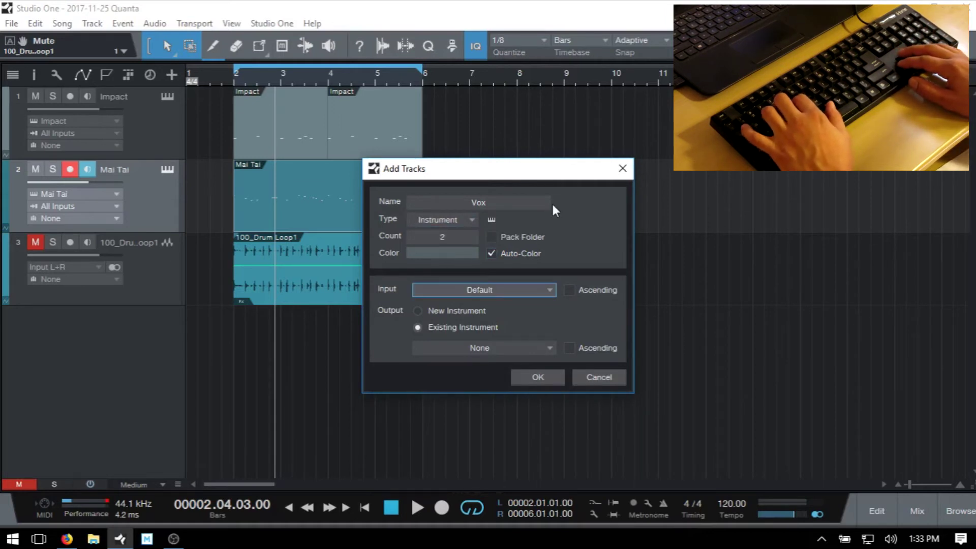
key("shift+Tab")
key("shift+Tab")
key("shift+Tab")
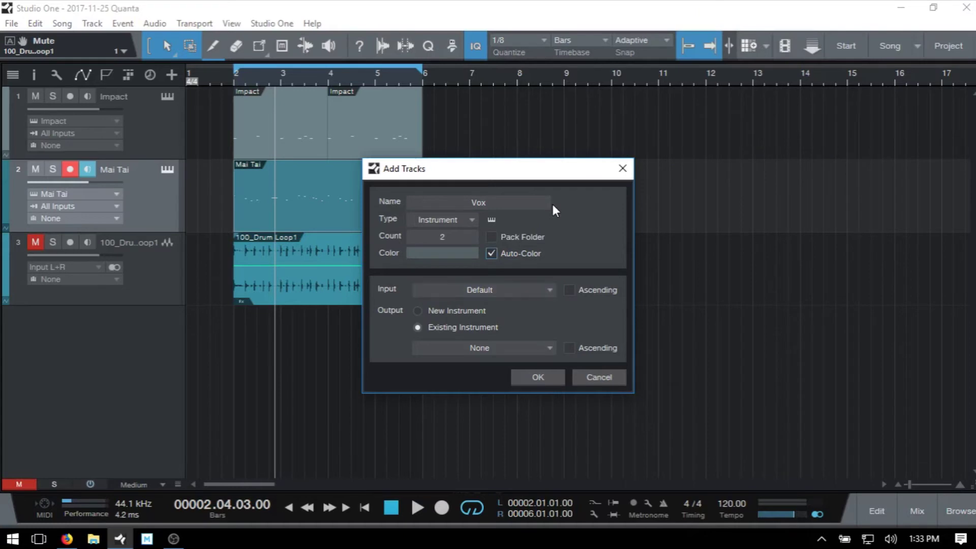
key("shift+Tab")
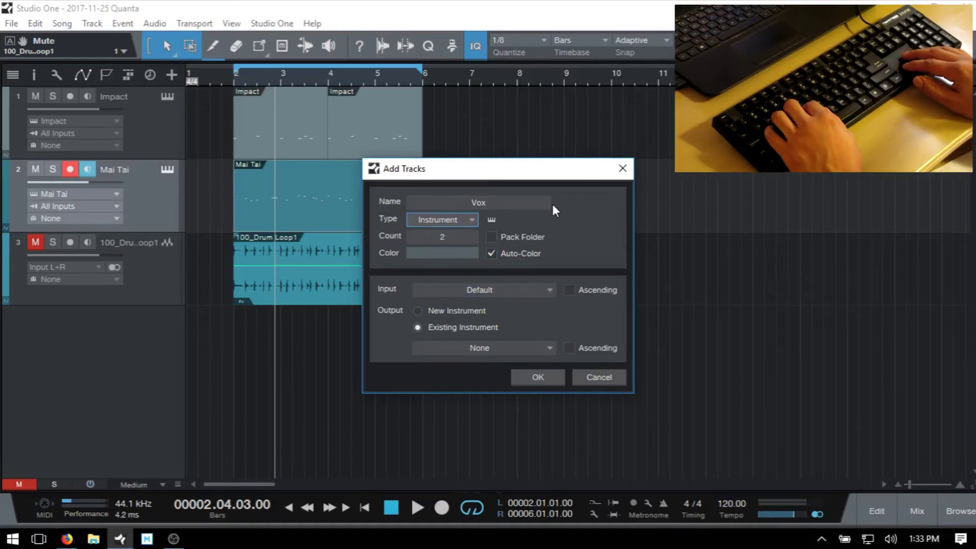
key("Up")
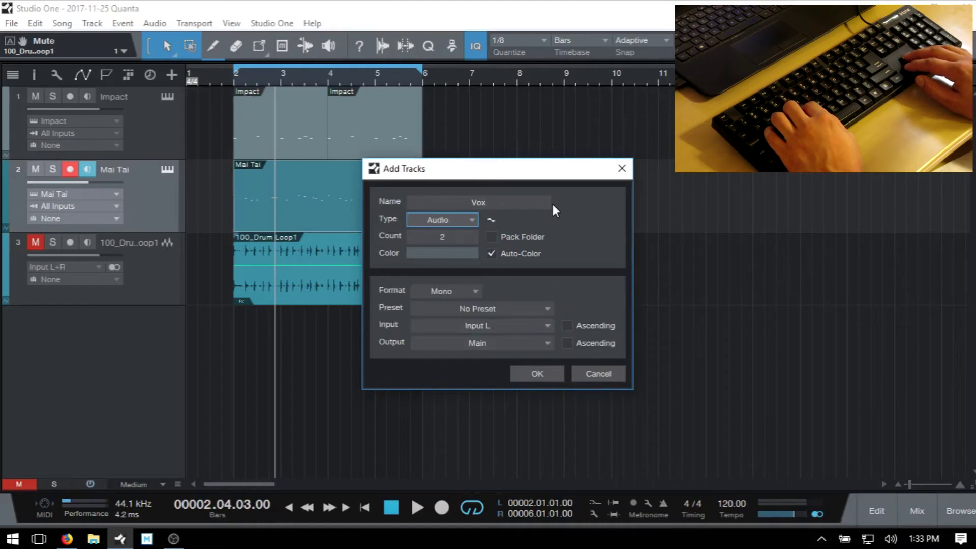
- Switch the format of the new Vox tracks to Stereo and back to Mono
key("Tab")
key("Tab")
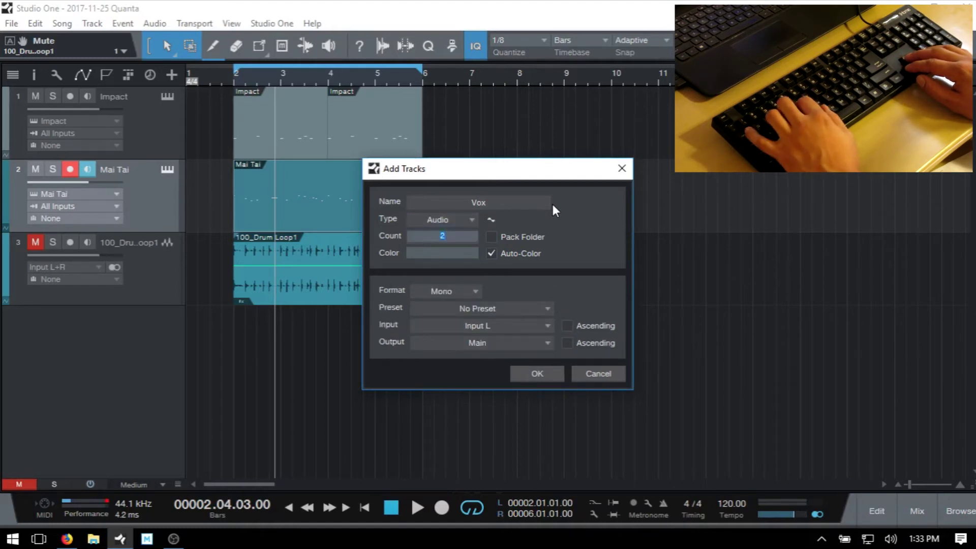
key("Tab")
key("Tab")
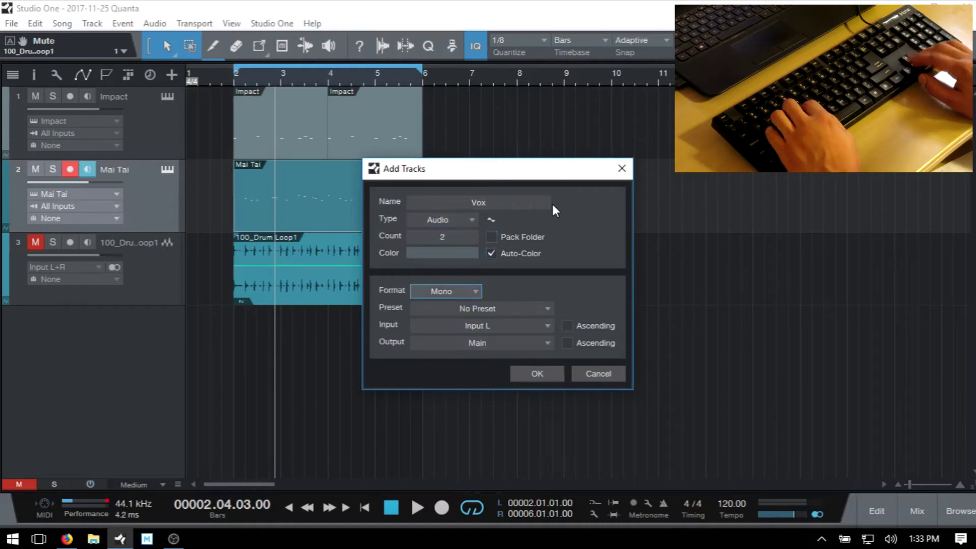
key("Down")
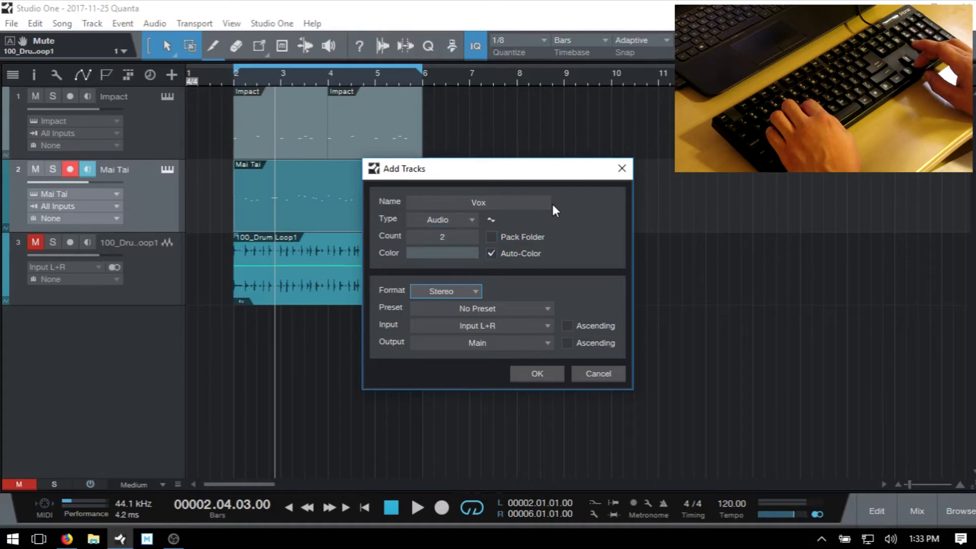
key("Up")
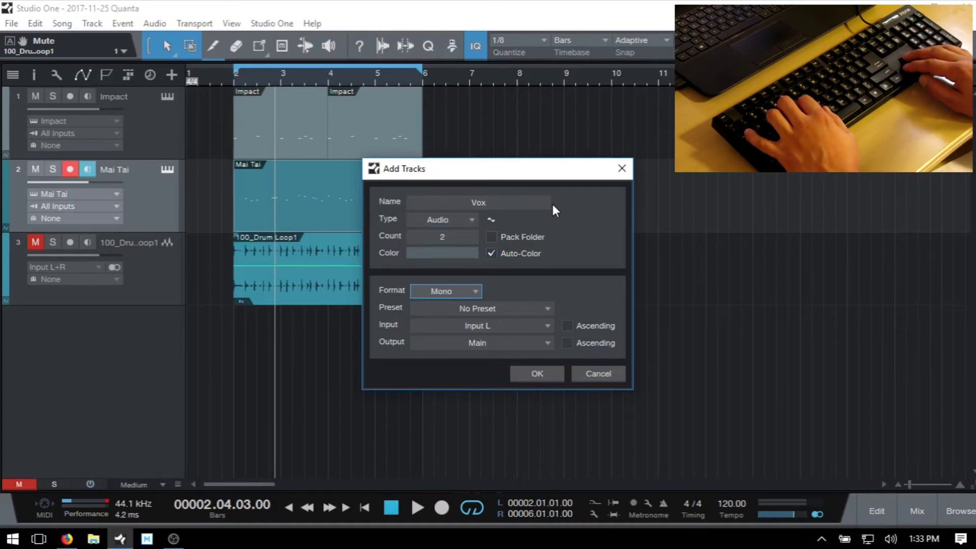
- Enable and disable Ascending input assignment for the new Vox tracks
key("Tab")
key("Tab")
key("Tab")
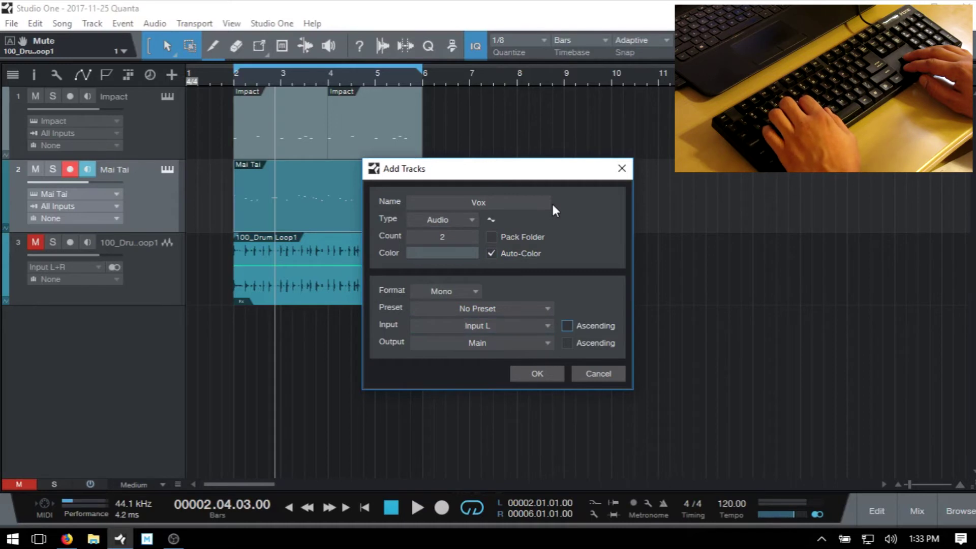
key("space")
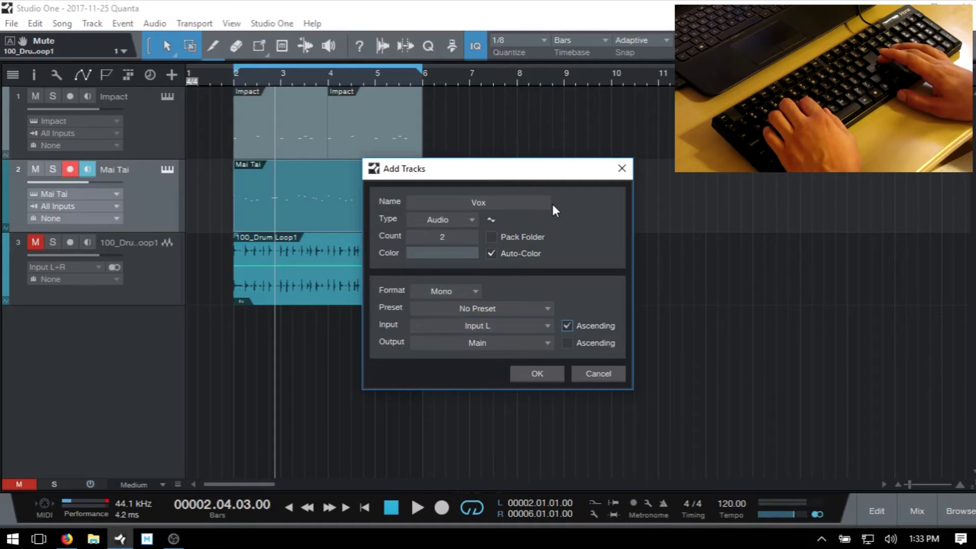
key("space")
- Enable and disable the Pack Folder option for the new Vox tracks
key("shift+Tab")
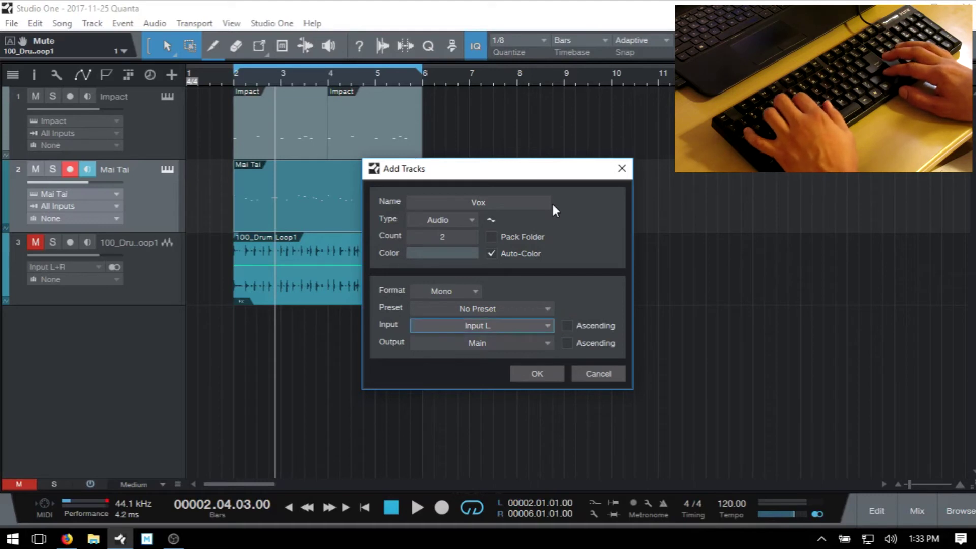
key("shift+Tab")
key("shift+Tab")
key("shift+Tab")
key("shift+Tab")
key("shift+Tab")
key("space")
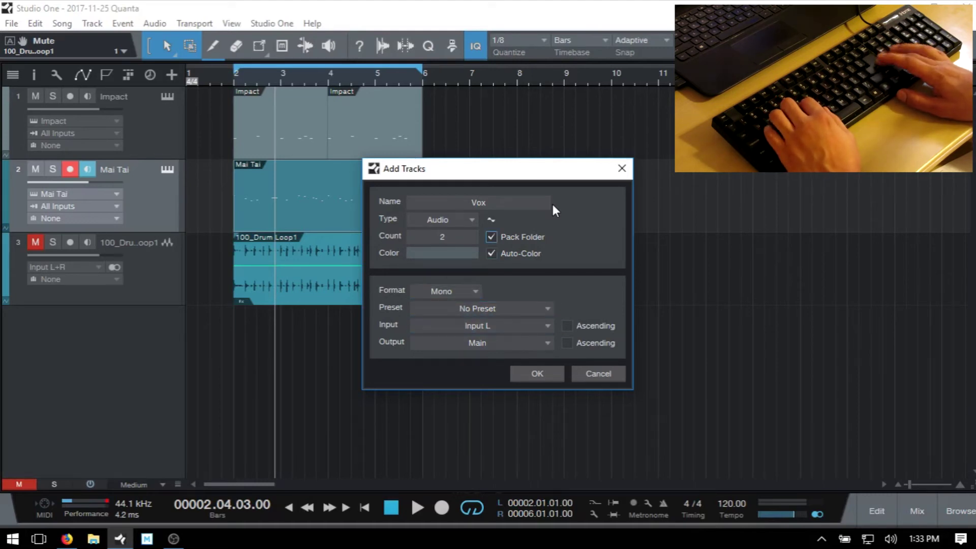
key("space")
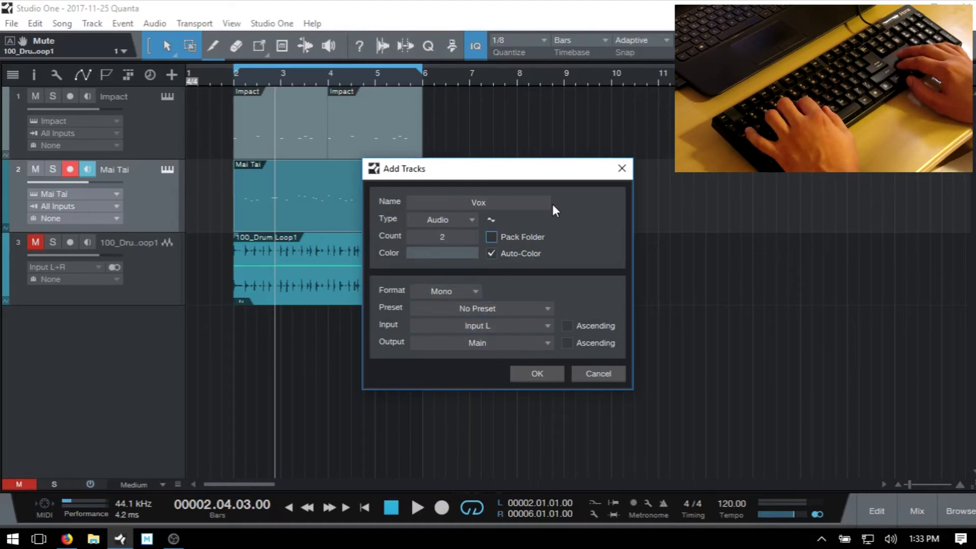
- Step through the remaining Add Tracks fields and cancel adding the Vox tracks
key("Tab")
key("Tab")
key("Tab")
key("Tab")
key("Tab")
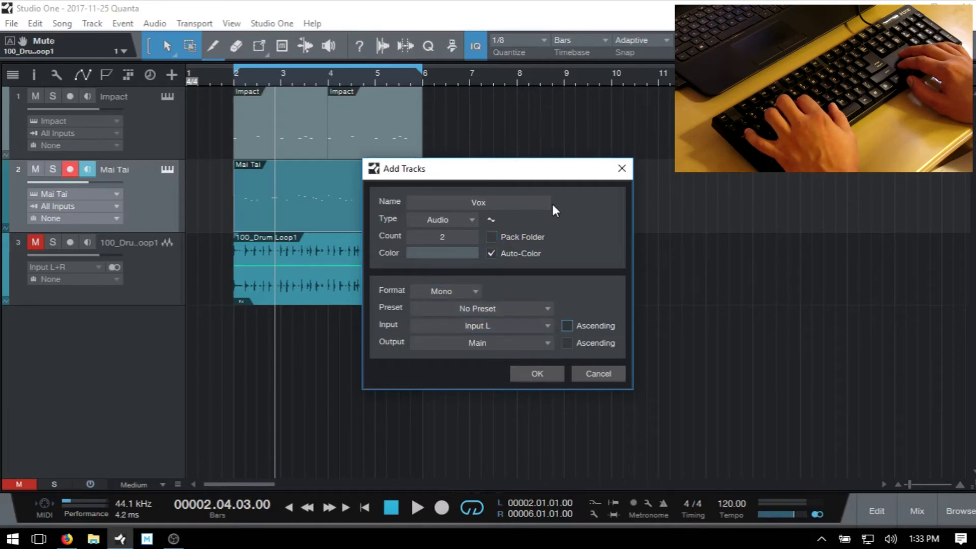
key("Tab")
key("Tab")
key("Tab")
key("Tab")
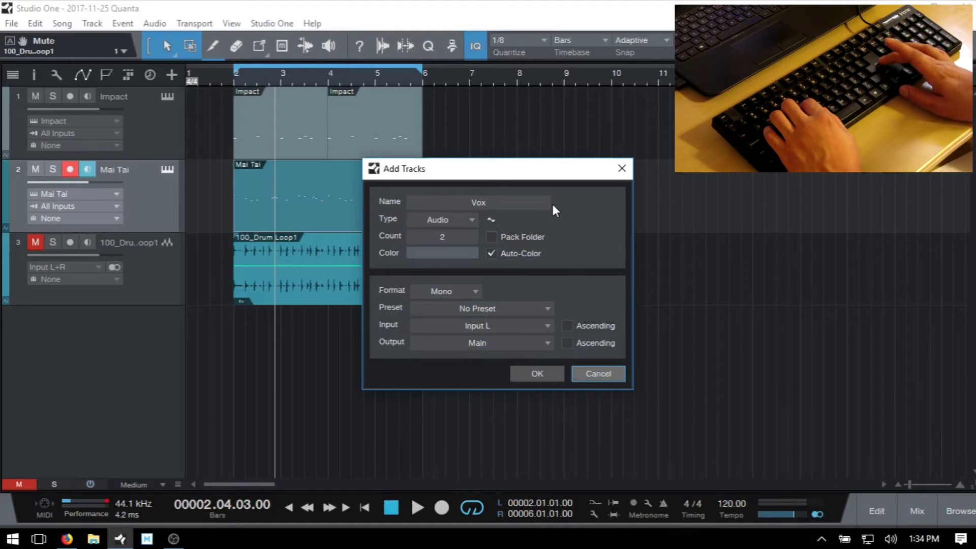
key("Return")
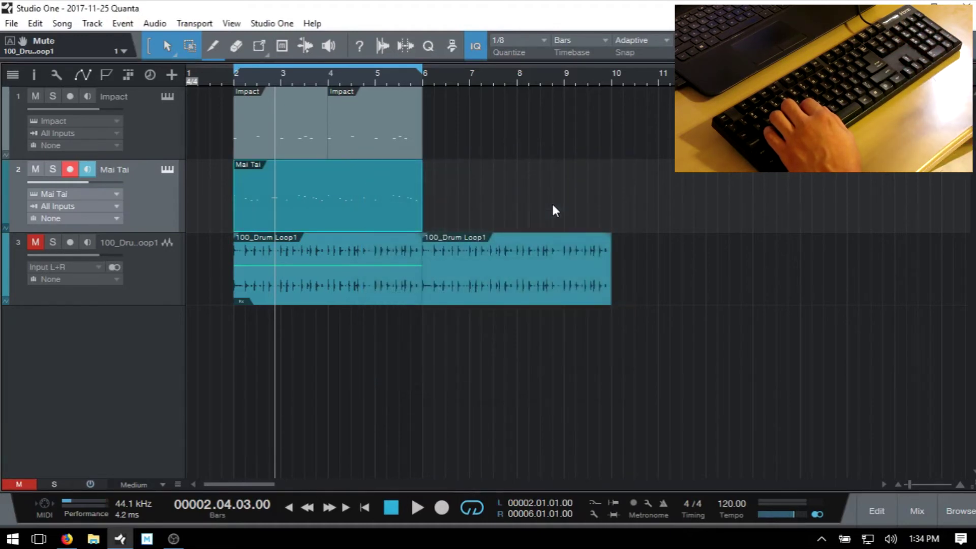
- Show track automation in the arrangement and display the Volume envelope on the 100_Drum Loop1 track
key("a")
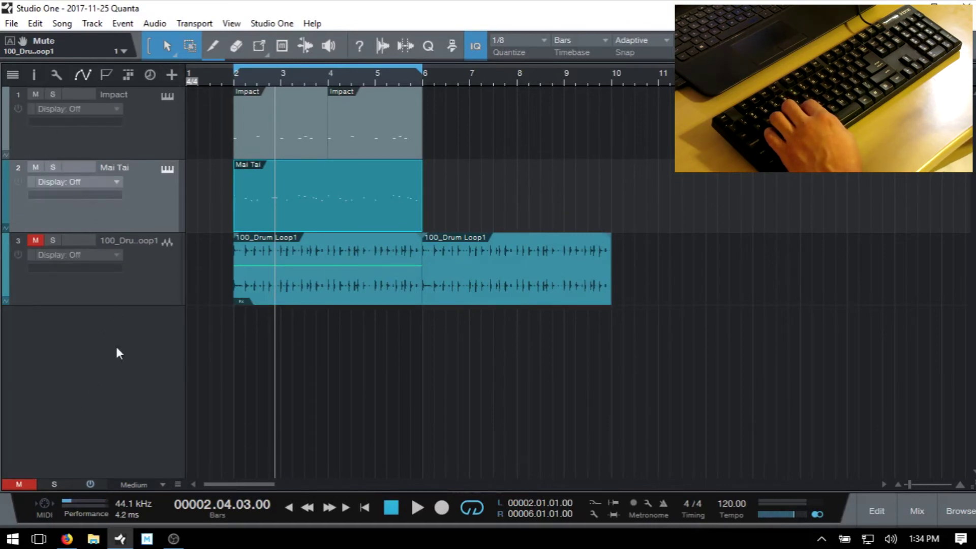
left_click(141, 285)
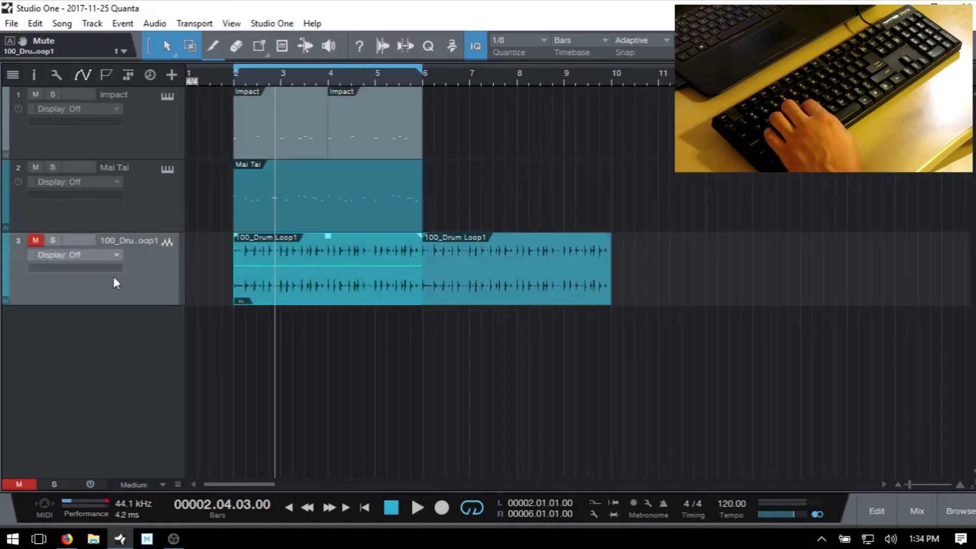
left_click(67, 254)
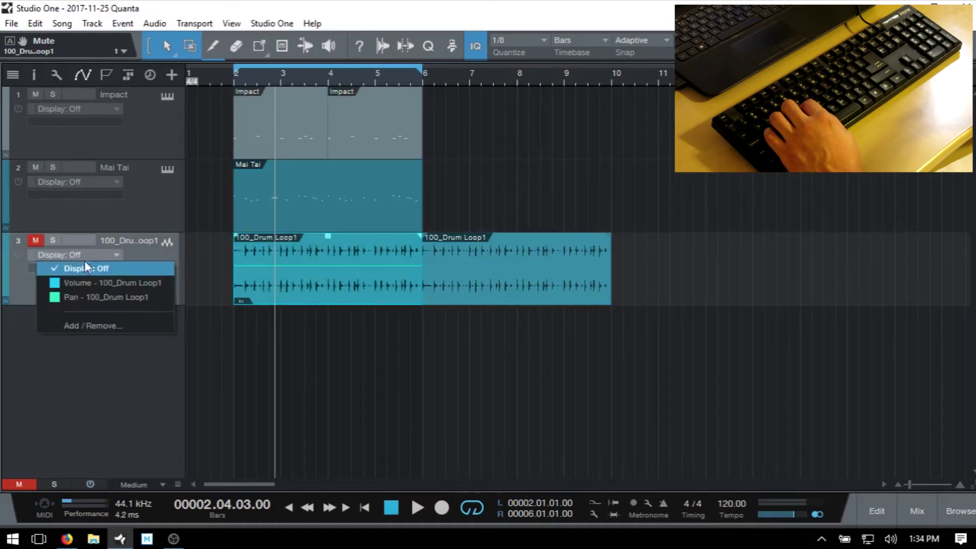
left_click(120, 291)
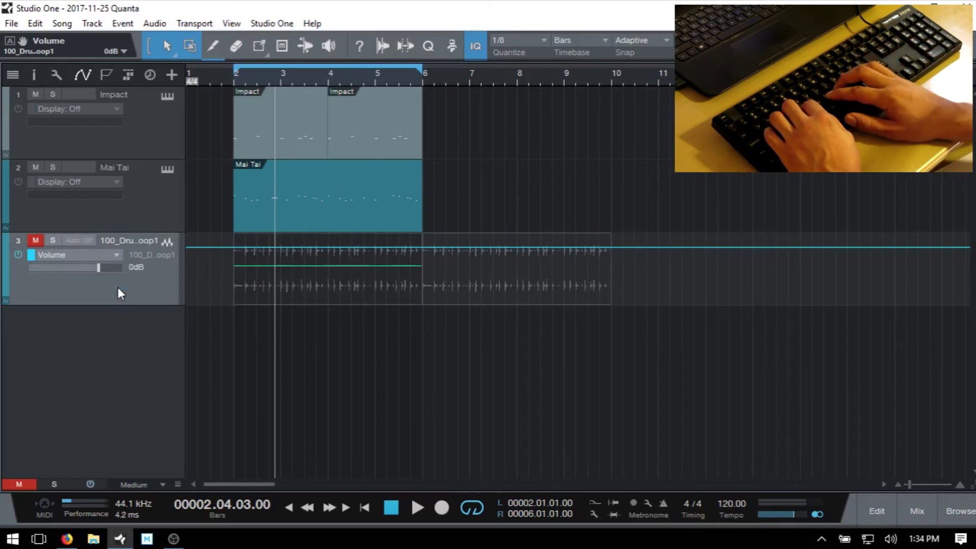
- Switch the 100_Drum Loop1 track's volume automation mode to Touch and then to Read
key("t")
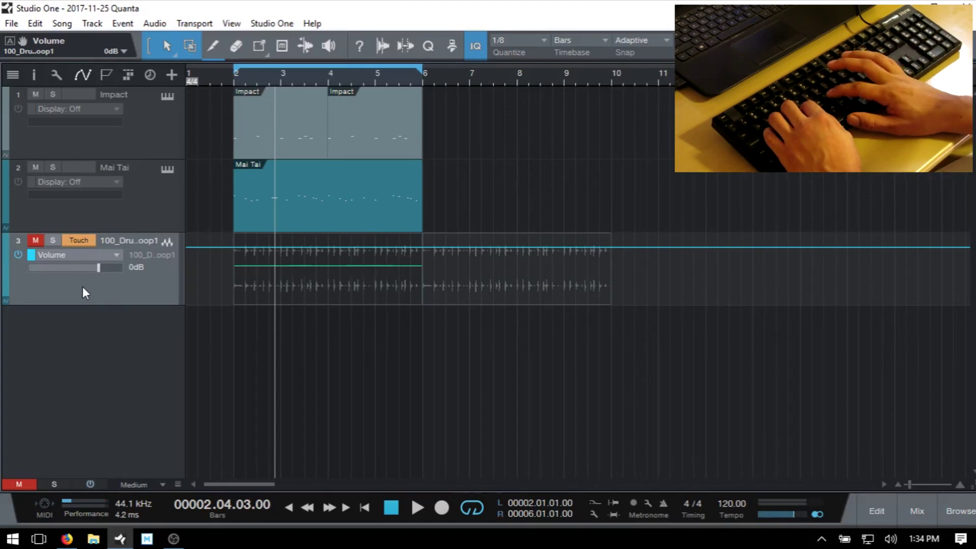
key("r")
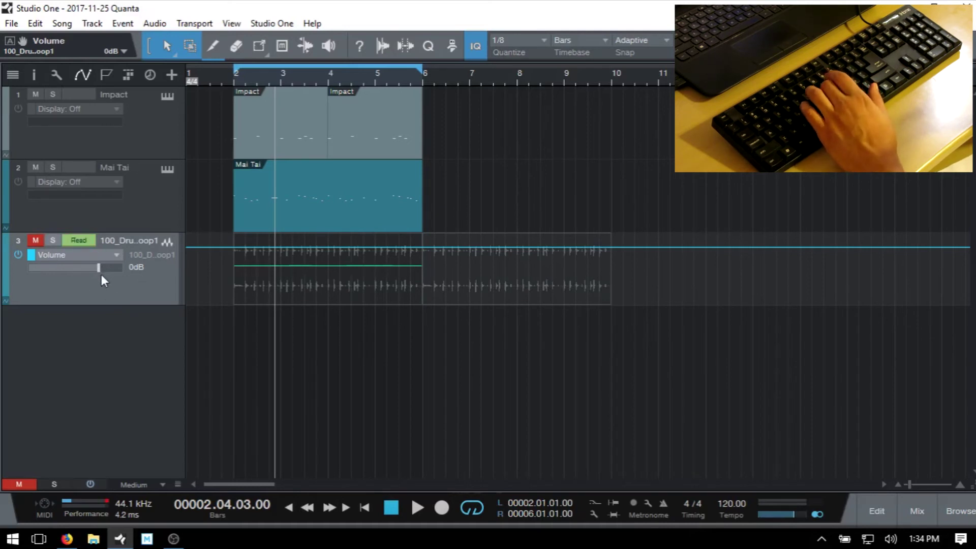
key("t")
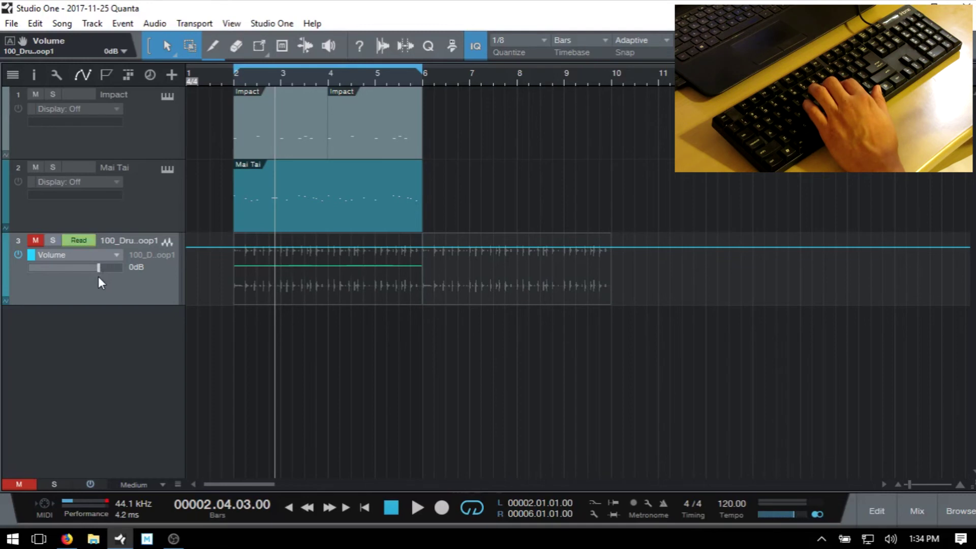
- Turn off the automation display on the 100_Drum Loop1 track and hide track automation
left_click(80, 254)
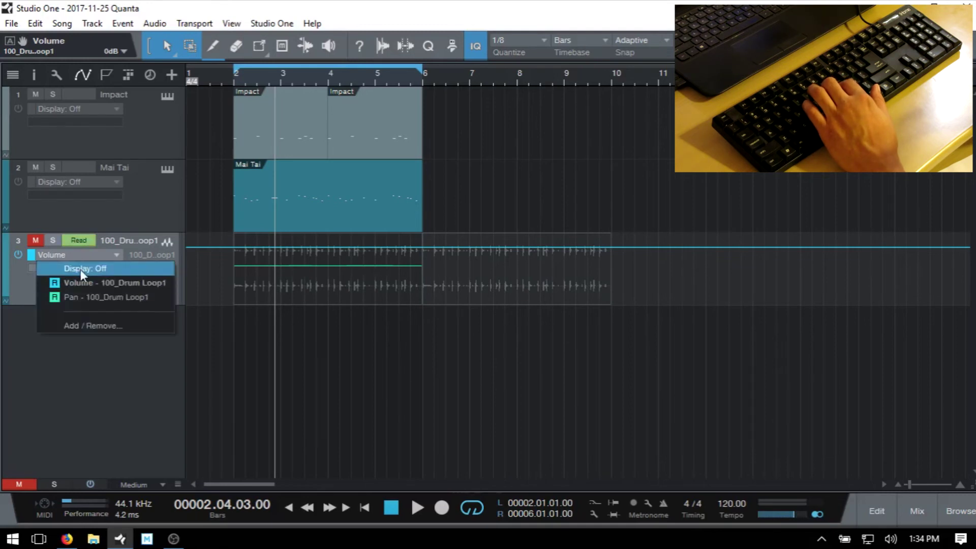
left_click(81, 269)
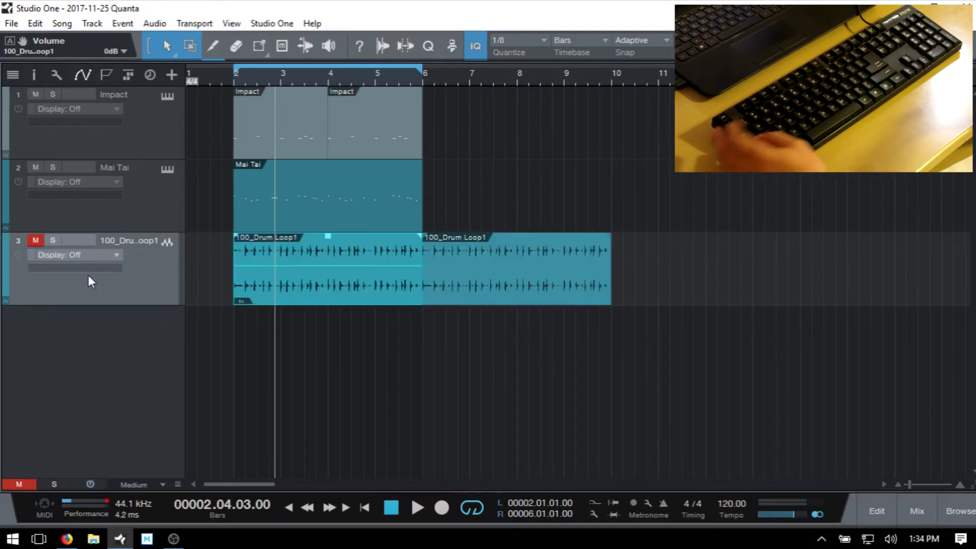
key("a")
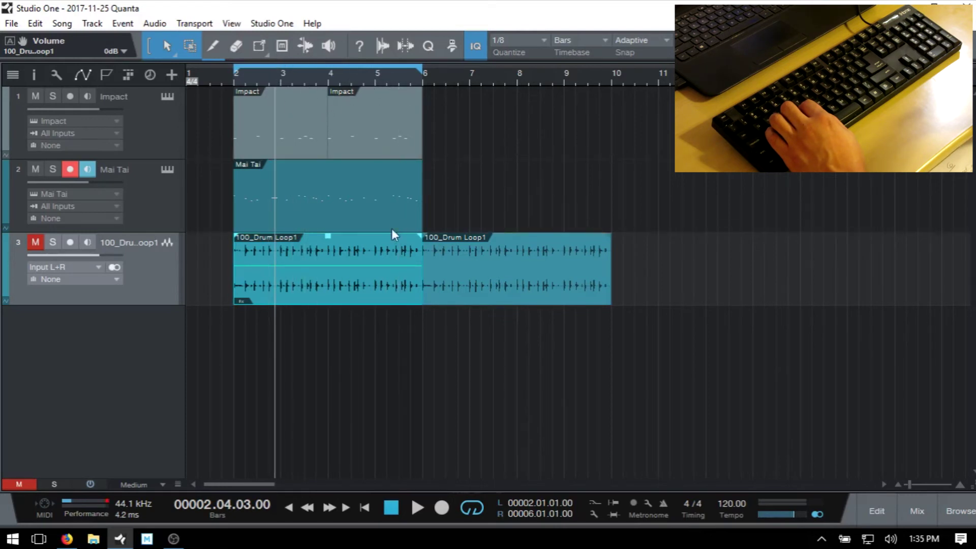
- Set the loop range to the second 100_Drum Loop1 event, then extend it to span both 100_Drum Loop1 events
left_click(532, 293)
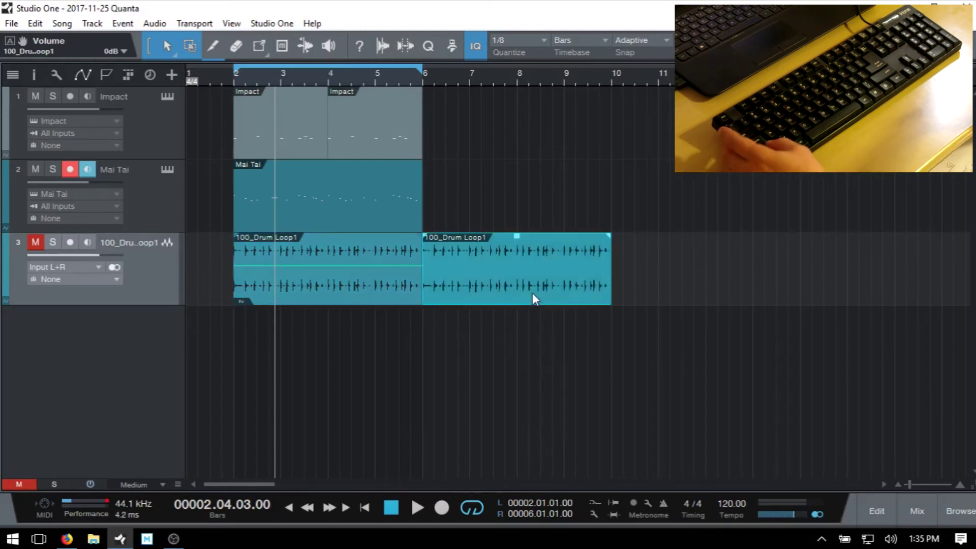
key("p")
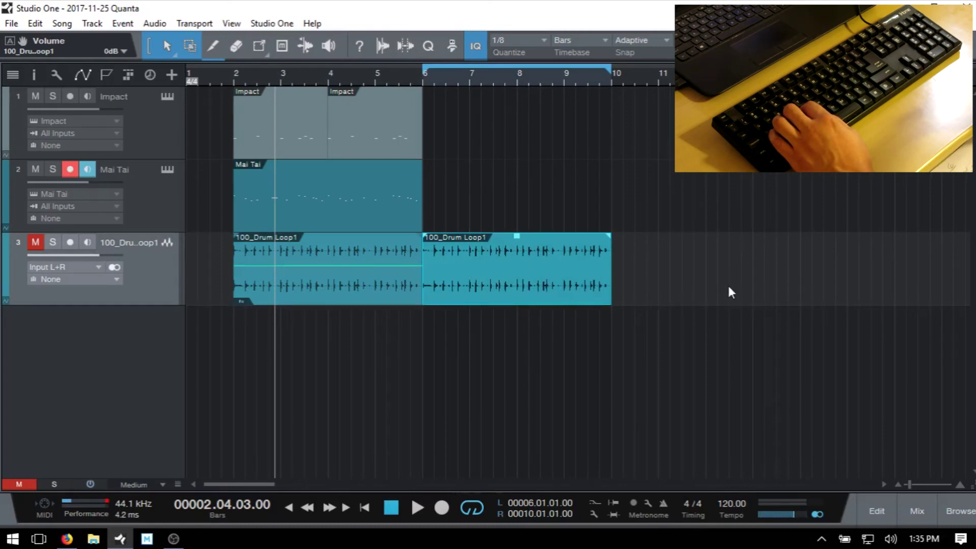
left_click(336, 290, "shift")
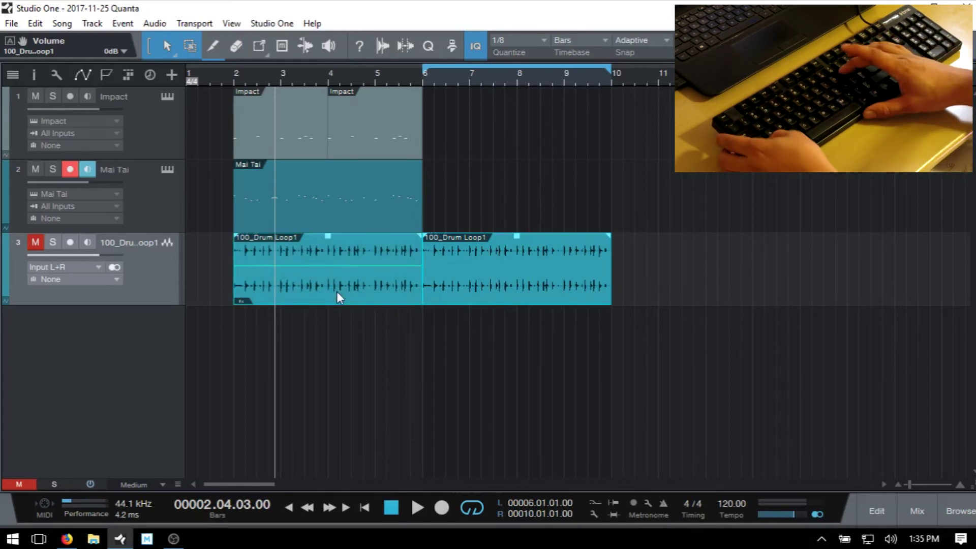
key("p")
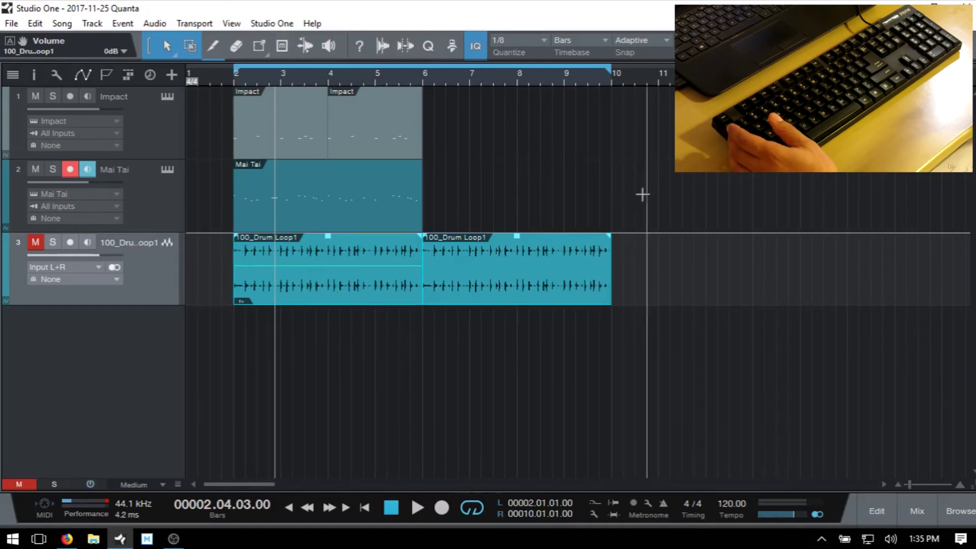
- Set the loop range to the second 100_Drum Loop1 event and turn looping off
left_click(530, 292)
key("p")
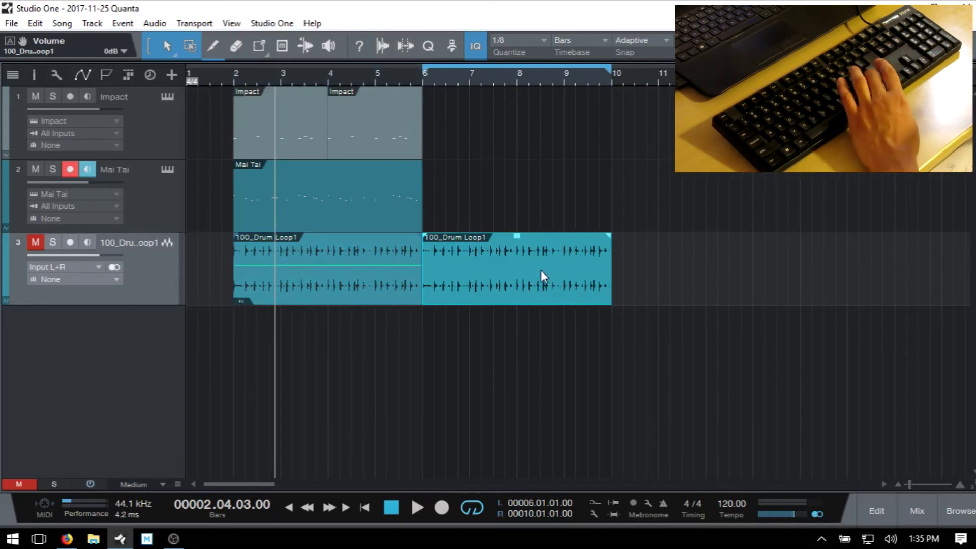
key("KP_Divide")
key("KP_Divide")
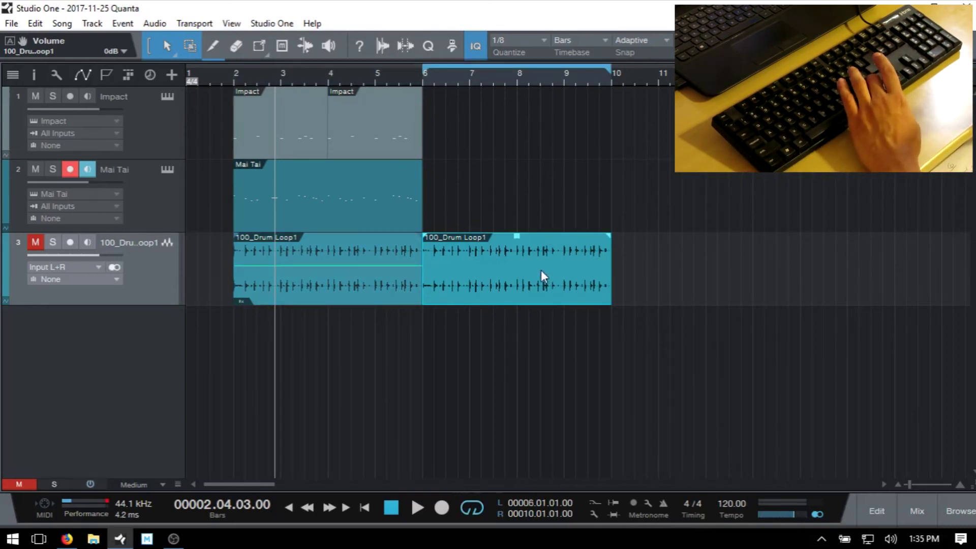
key("KP_Divide")
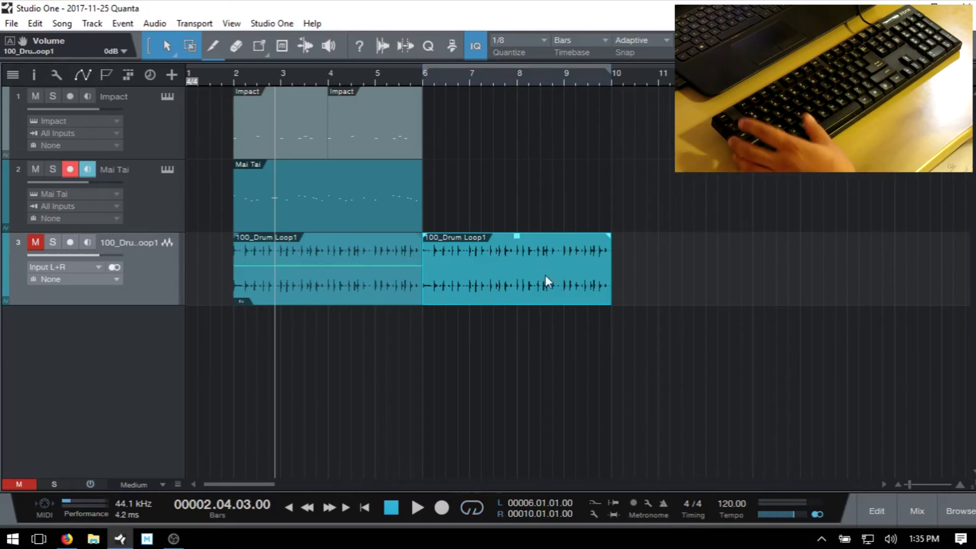
- Move the loop end to bar 11 and the loop start to bar 10 on the timeline ruler
left_click(657, 78, "alt")
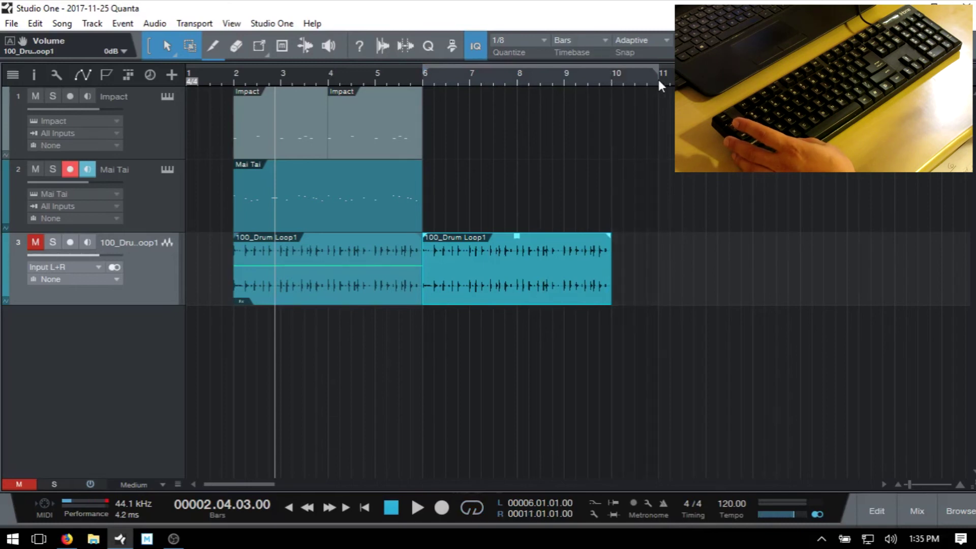
left_click(612, 77, "ctrl")
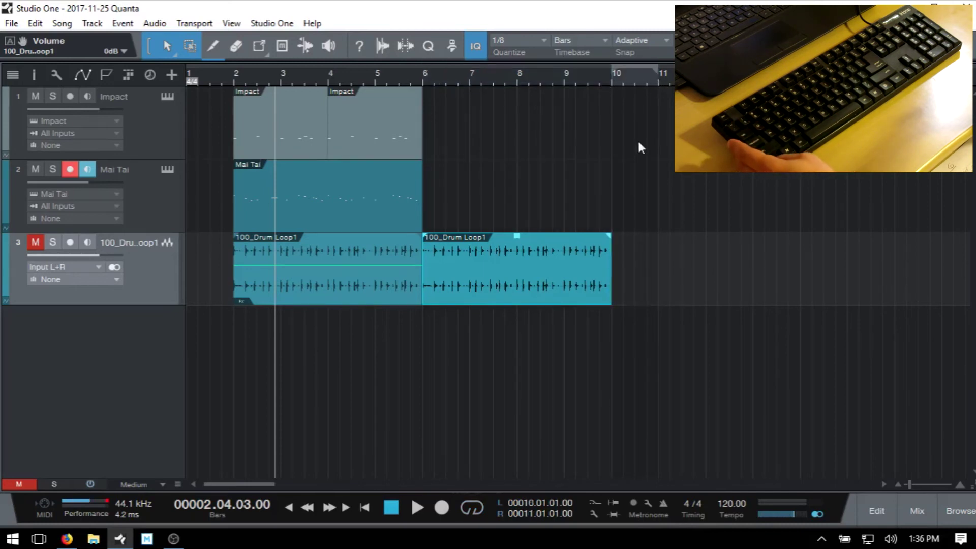
key("shift+c")
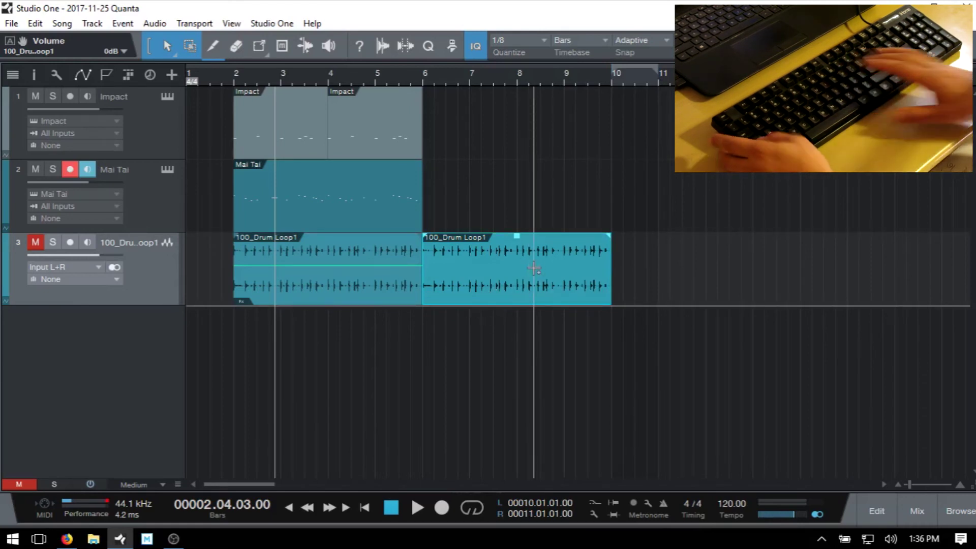
- Loop the second 100_Drum Loop1 event with looping turned on, and move the playhead to the loop start and then the loop end
key("p")
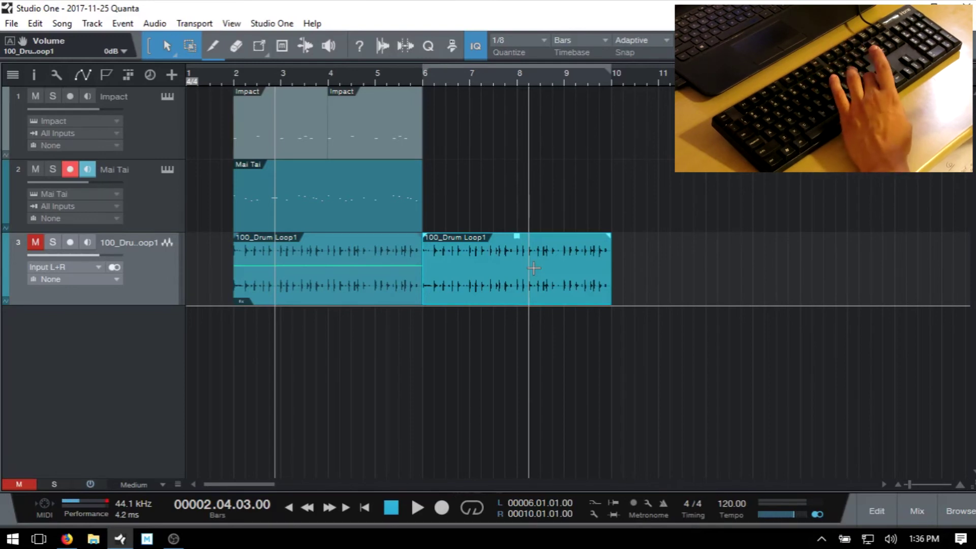
key("KP_Divide")
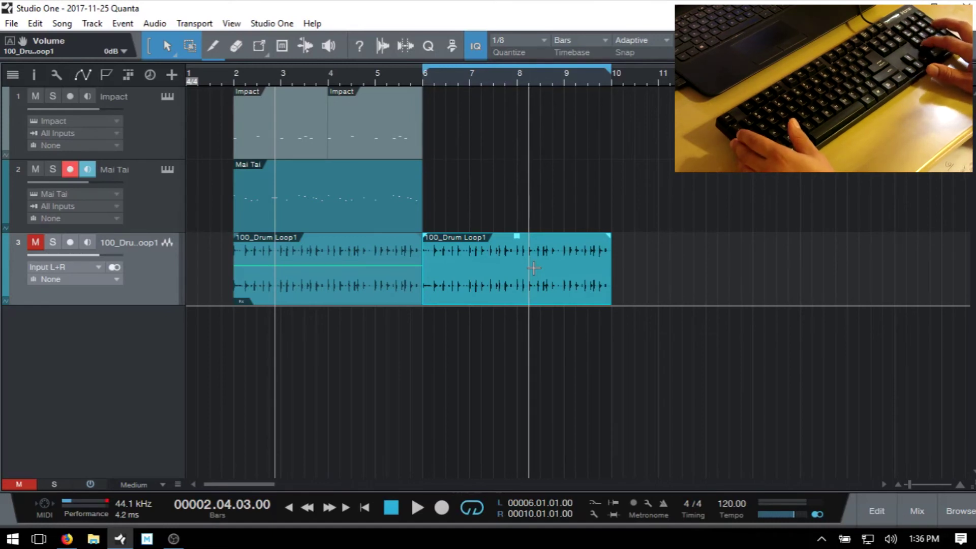
key("KP_1")
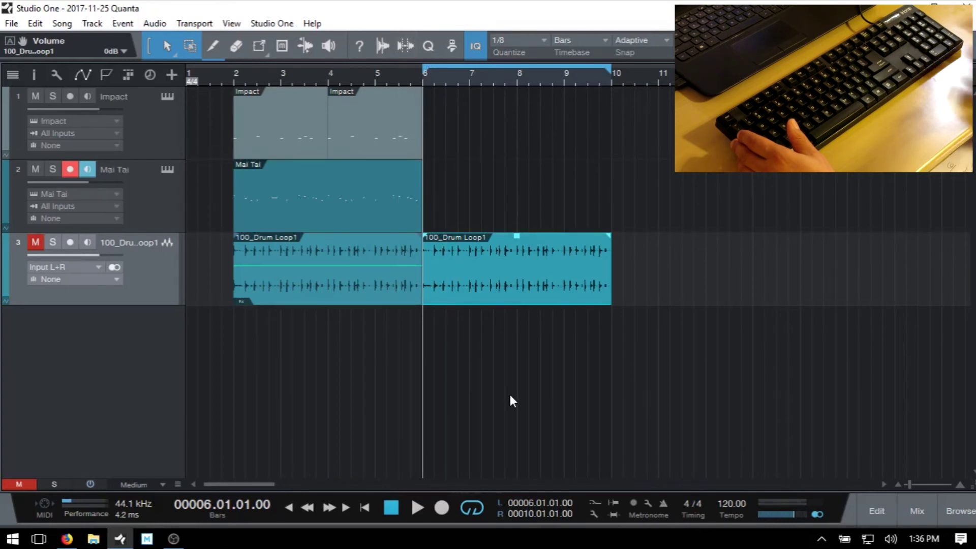
key("KP_2")
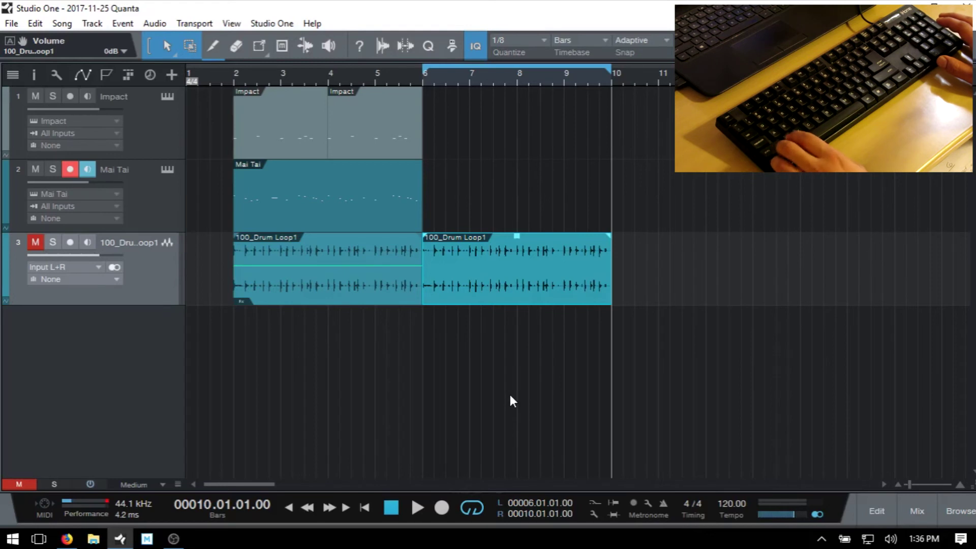
- Set the loop range to the first Impact event and then to the second Impact event
key("3")
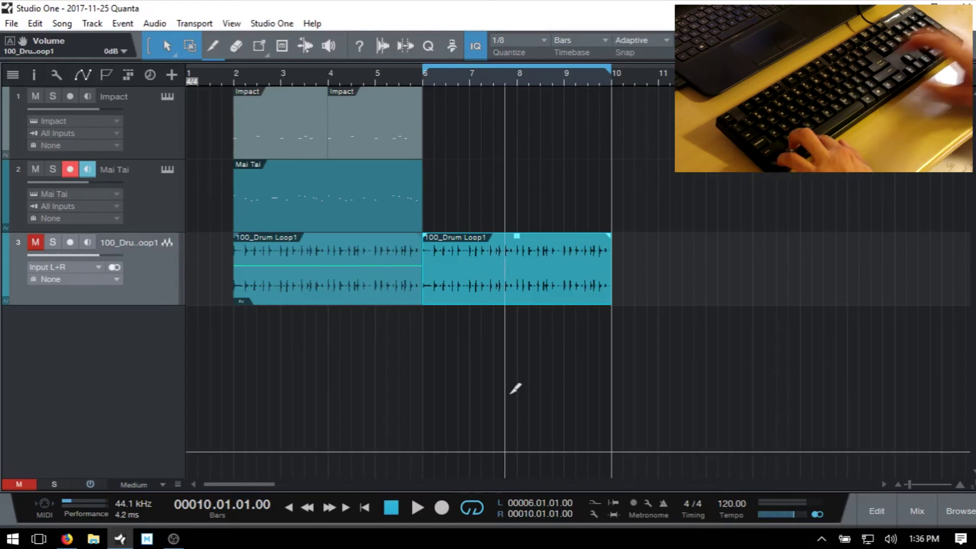
key("1")
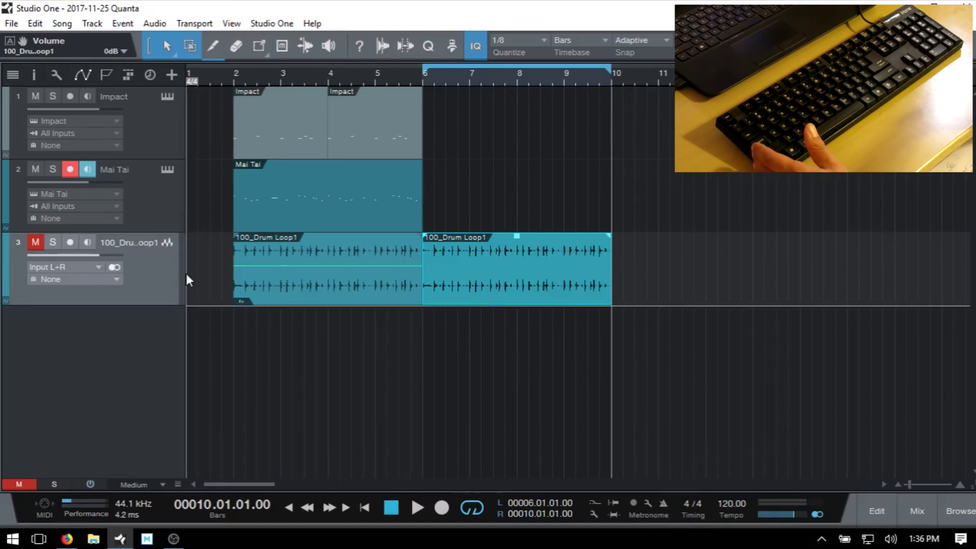
left_click(284, 139)
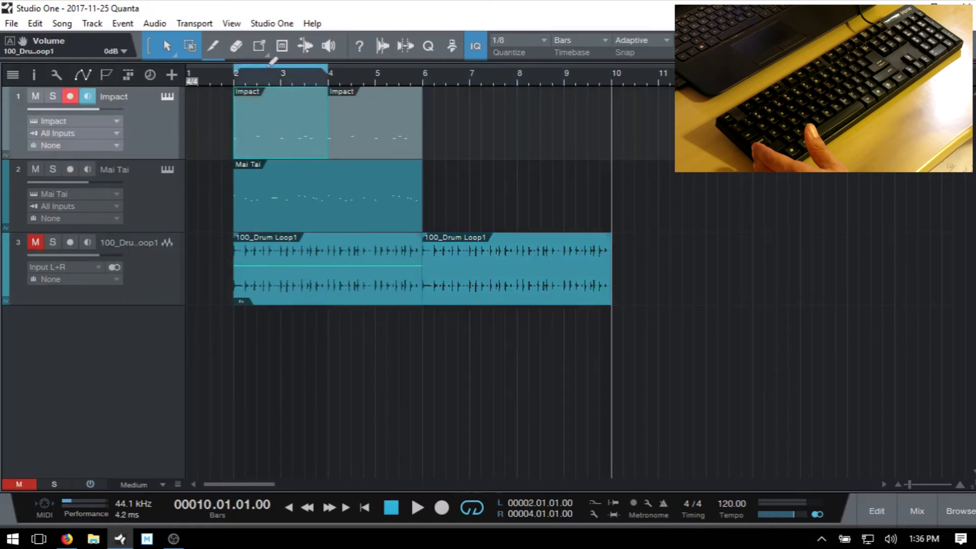
left_click(385, 145)
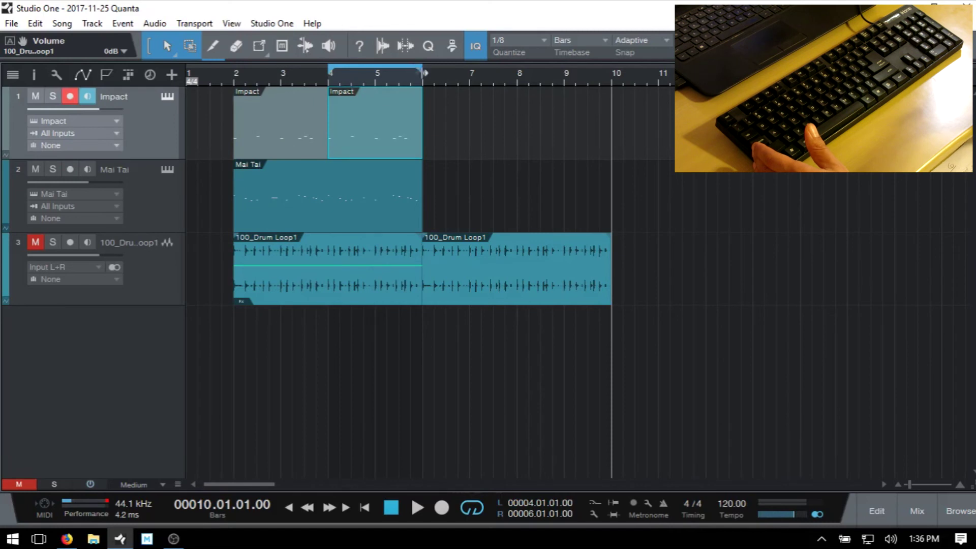
- Set the loop range to the second 100_Drum Loop1 event, then switch editing tools and return to the Arrow tool
left_click(517, 293)
key("p")
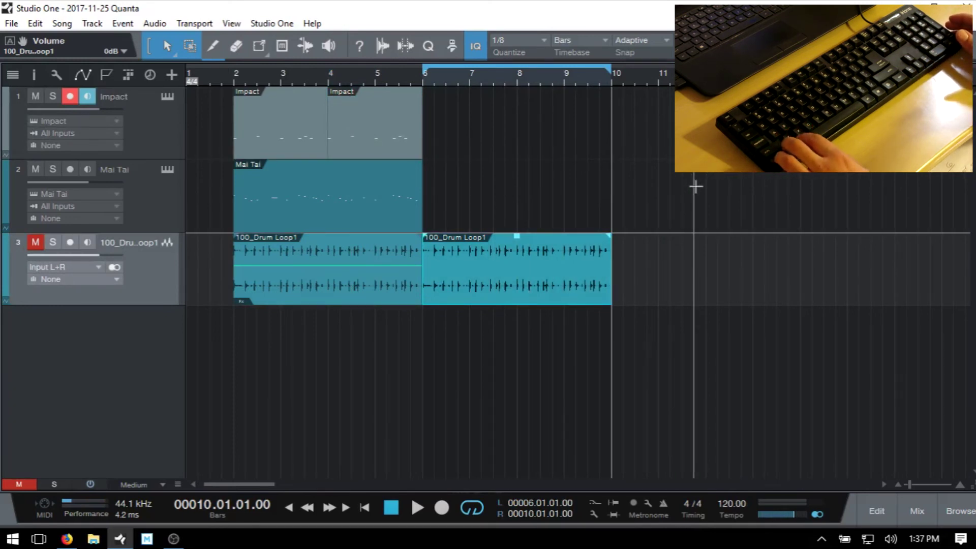
key("2")
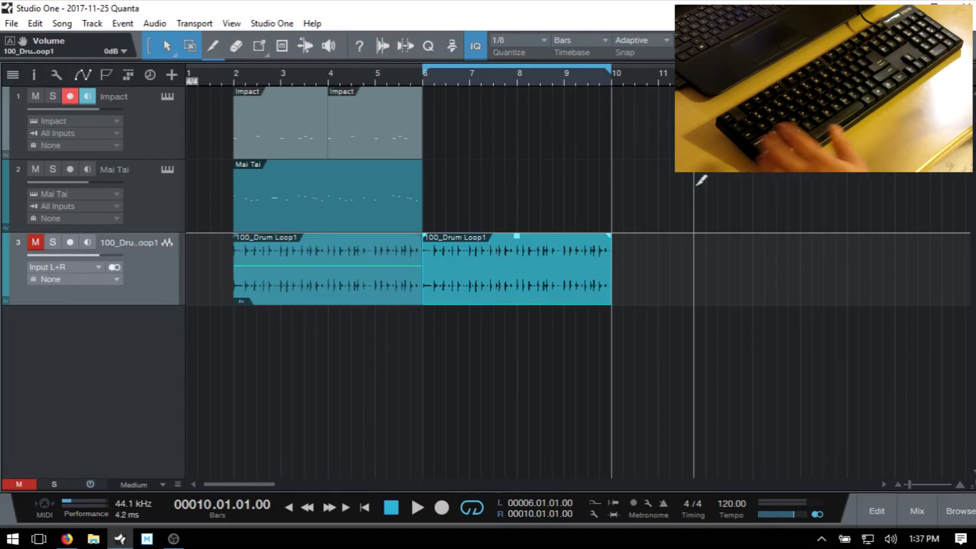
key("1")
- Select the Impact events in turn, place the playhead at 00004.04.01.00, and select the second 100_Drum Loop1 event
left_click(364, 147)
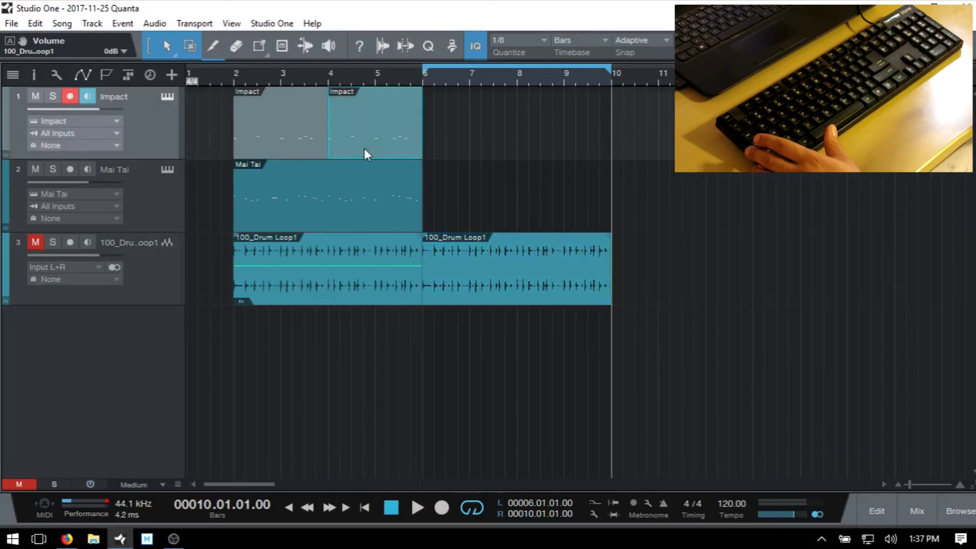
left_click(296, 141)
left_click(364, 181)
left_click(514, 296)
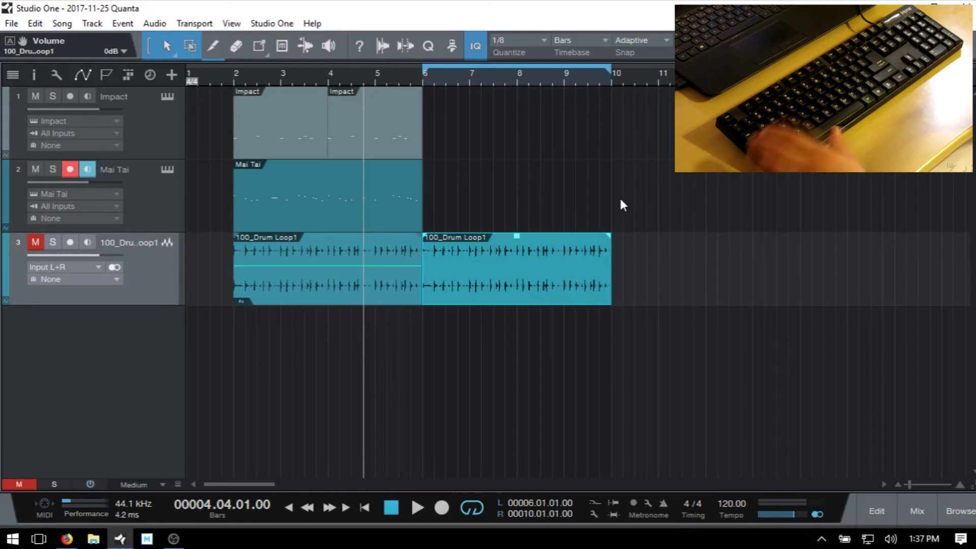
- Zoom the arrangement out and back in horizontally, return to the song start, and enlarge the timeline from the ruler
key("w")
key("w")
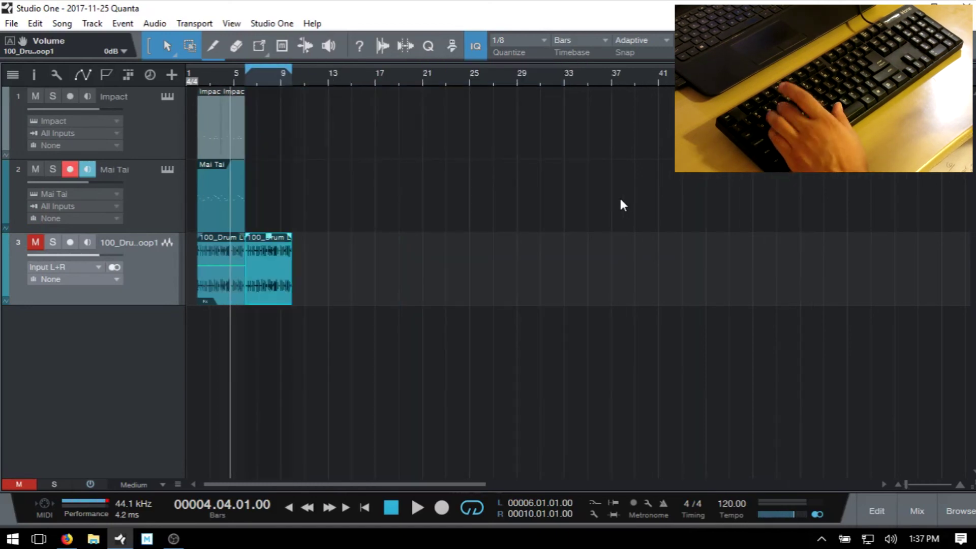
key("e")
key("e")
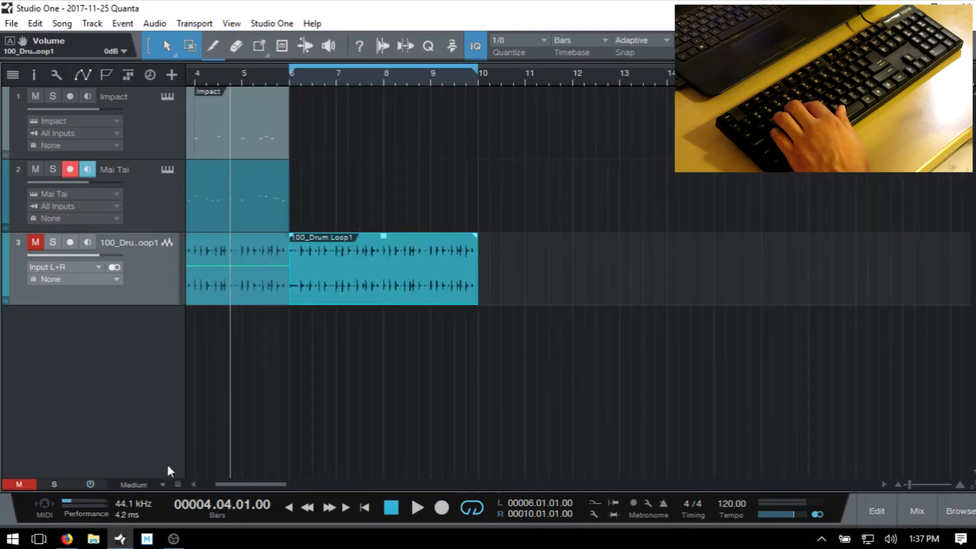
left_click_drag(254, 485, 233, 484)
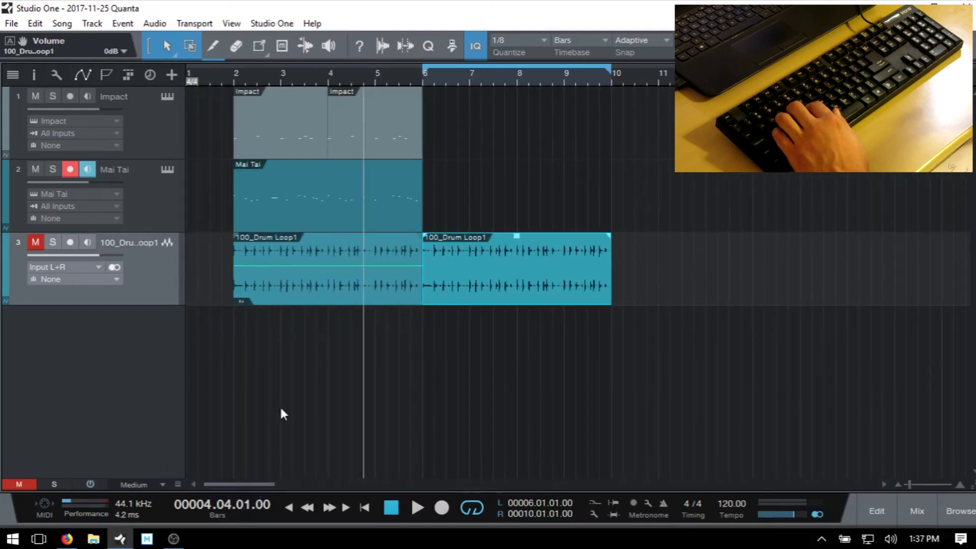
left_click_drag(504, 74, 661, 83)
mouse_move(592, 84)
left_mouse_down()
mouse_move(506, 81)
mouse_move(594, 81)
mouse_move(560, 87)
mouse_move(615, 78)
mouse_move(580, 96)
left_mouse_up()
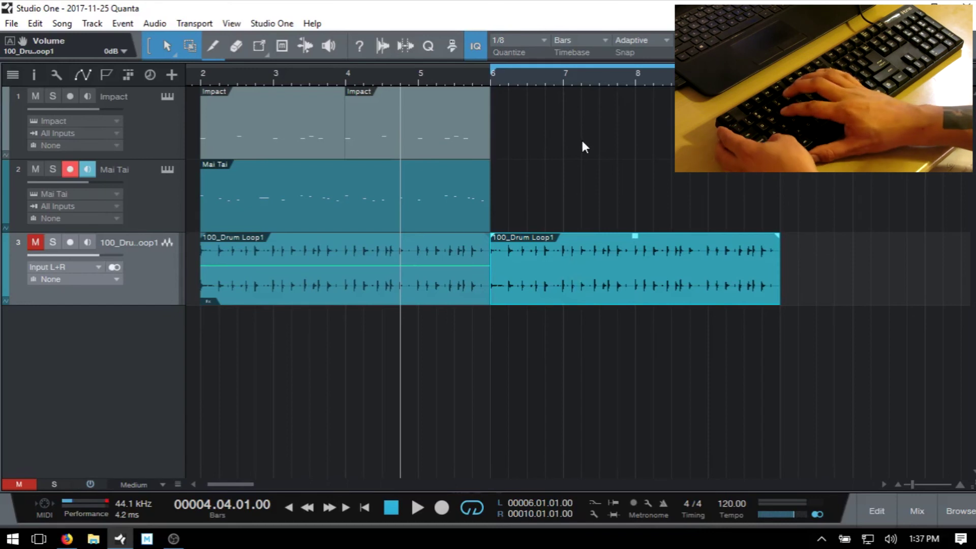
- Zoom the arrangement tracks in vertically by three steps and back out by three steps
key("shift+e")
key("shift+e")
key("shift+e")
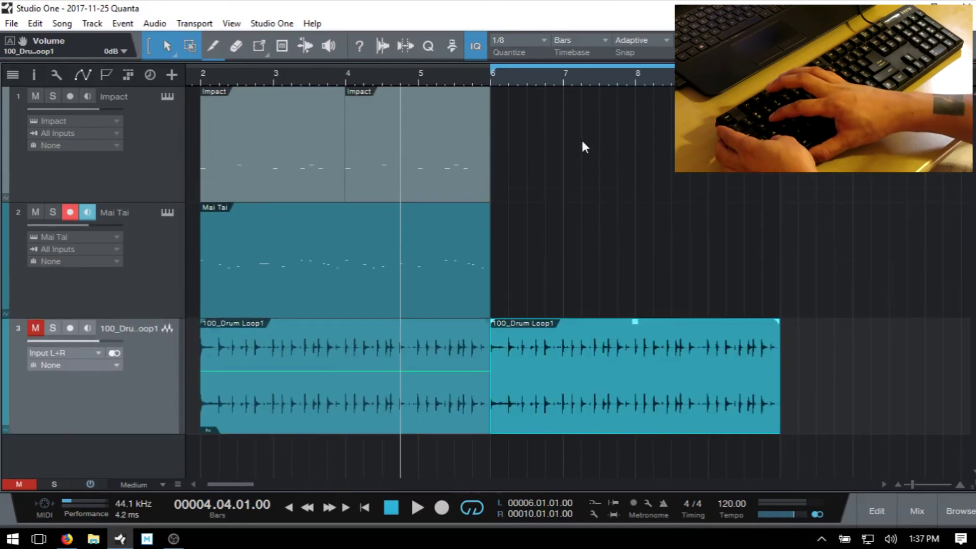
key("shift+w")
key("shift+w")
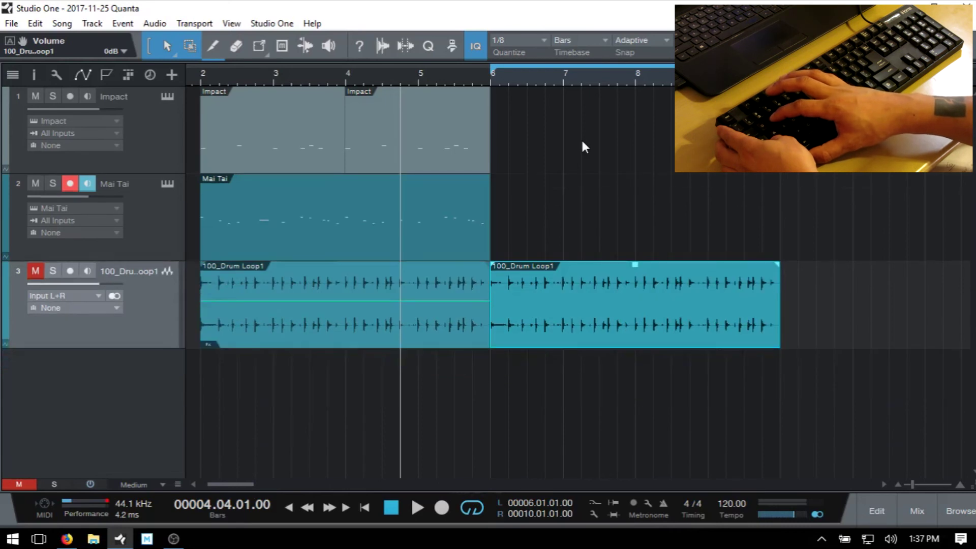
key("shift+w")
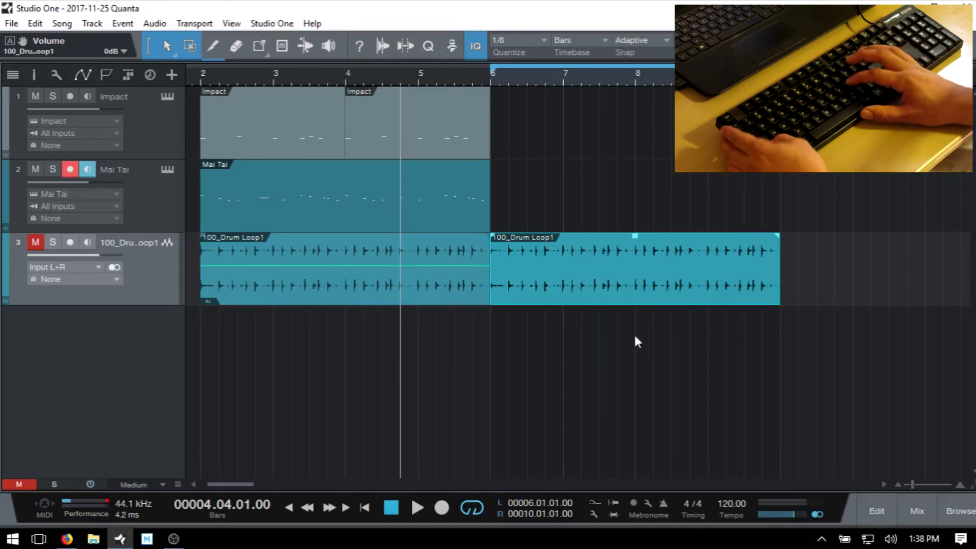
- Zoom horizontally to the second 100_Drum Loop1 event and restore the previous zoom
key("z")
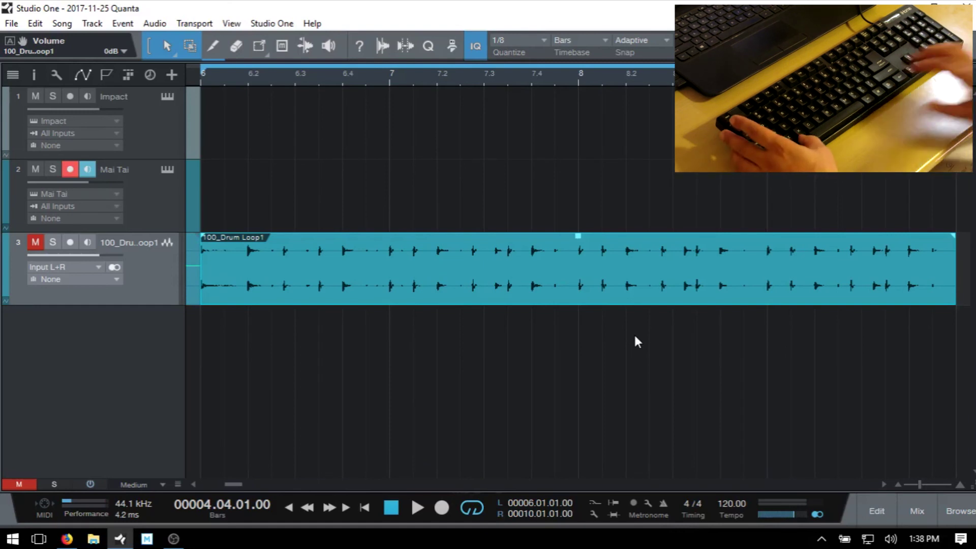
key("z")
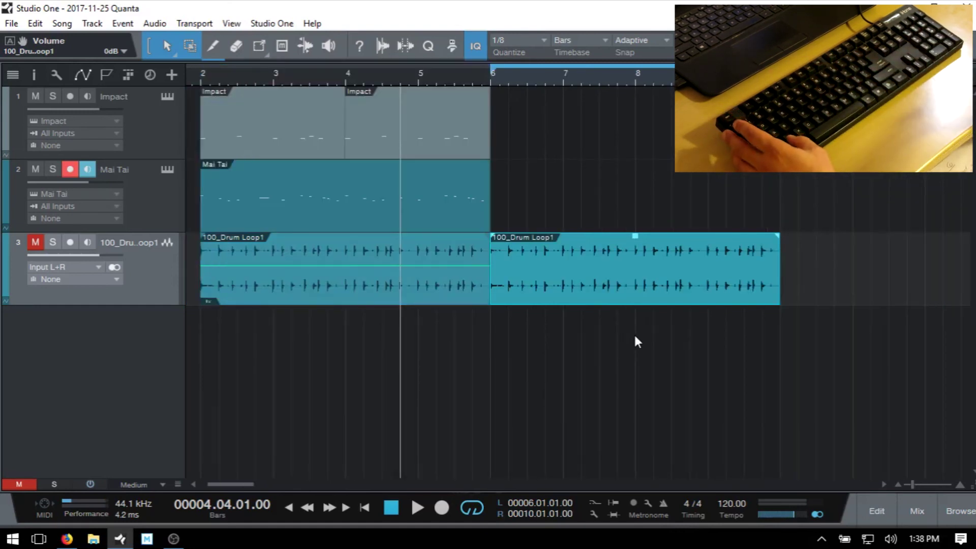
- Set the loop range to the first Impact event, zoom horizontally to it, and restore the previous zoom
left_click(275, 134)
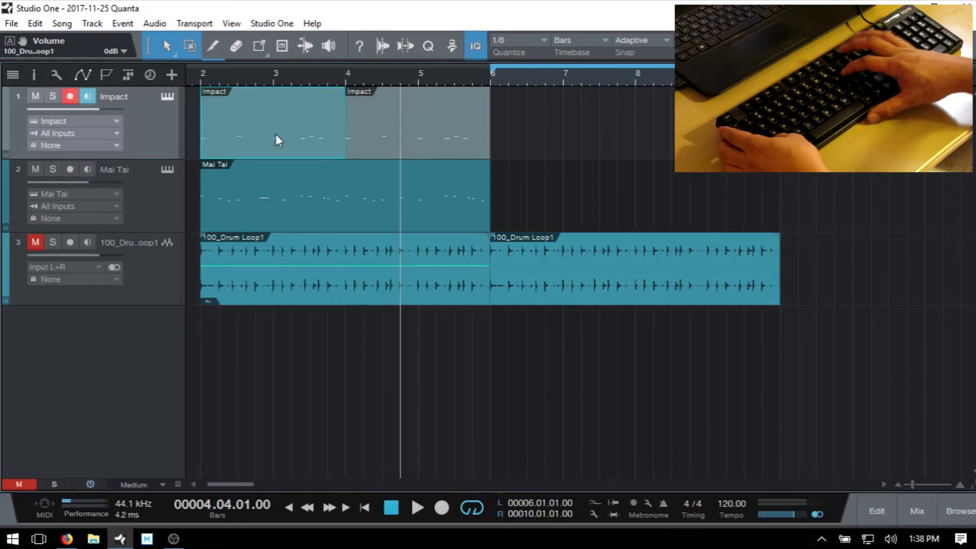
key("p")
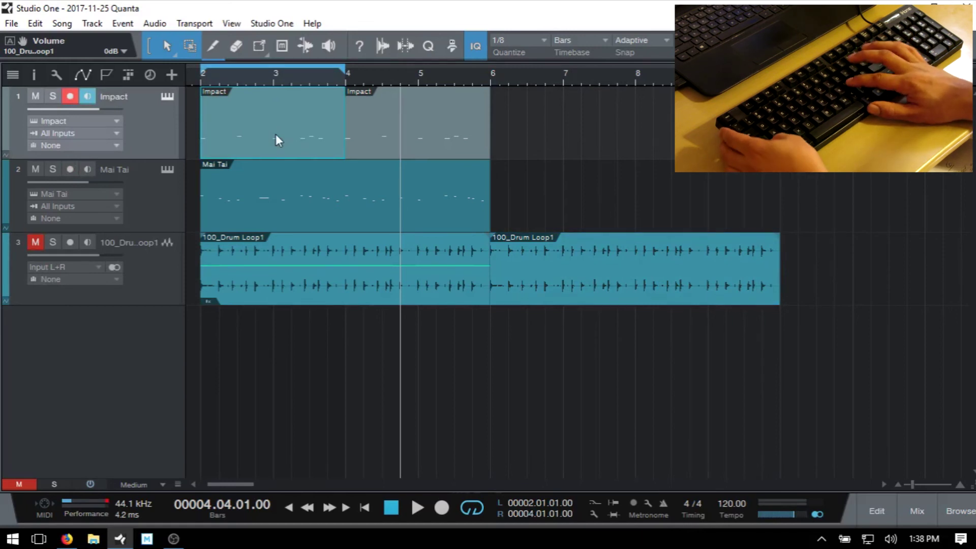
key("z")
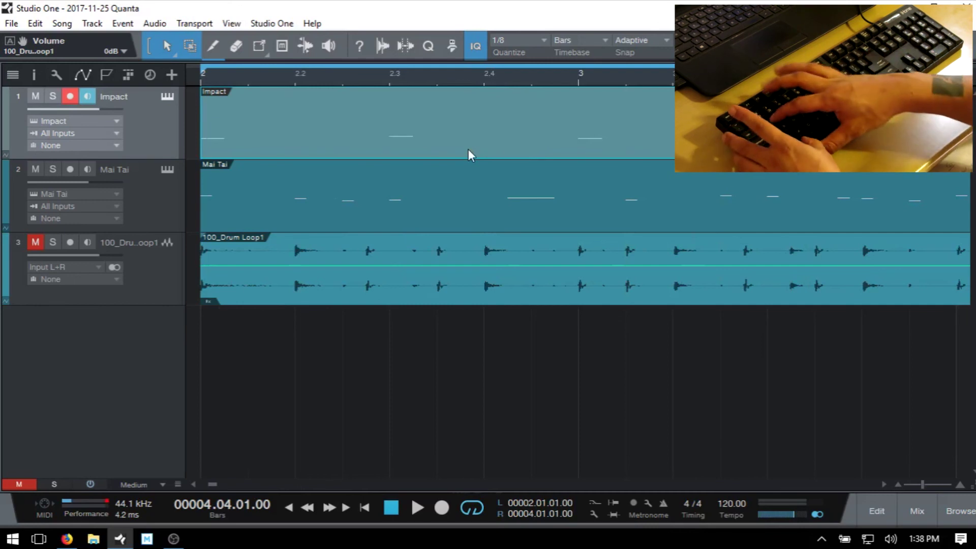
key("z")
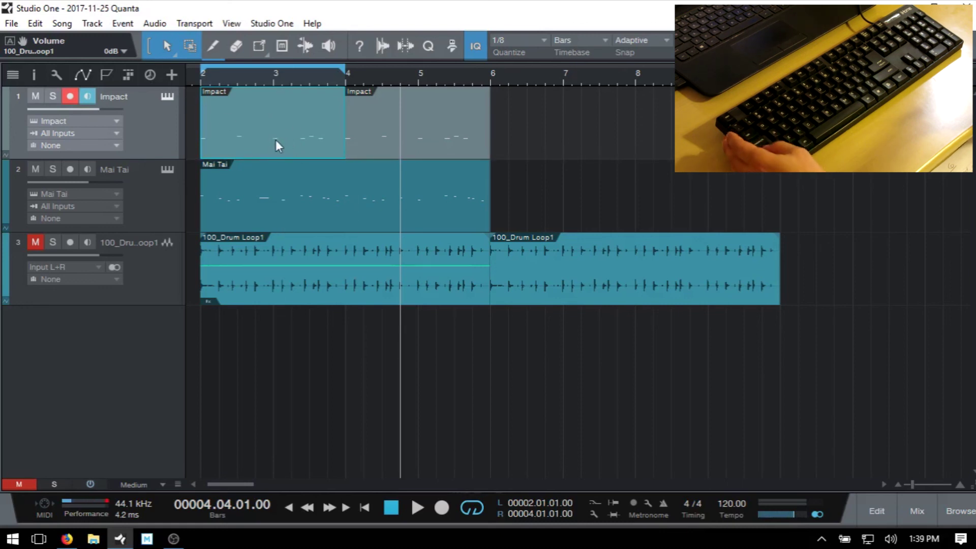
- Zoom the first Impact event to fill the arrangement, restore the view, and zoom horizontally to the loop range
key("z")
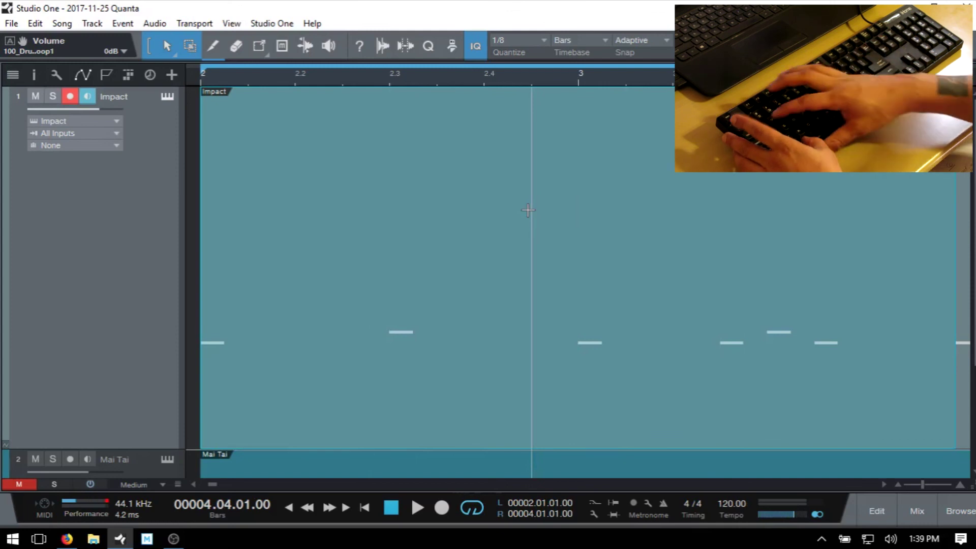
key("z")
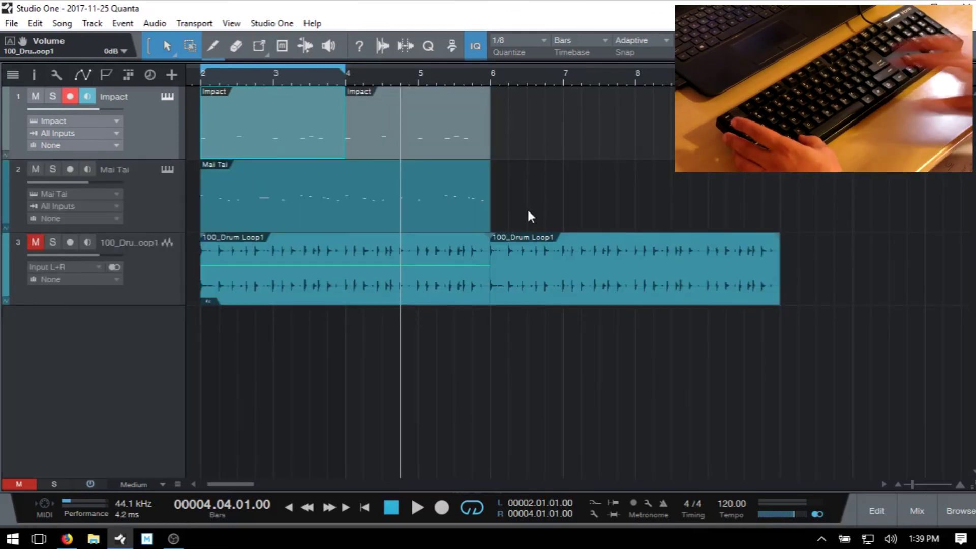
key("z")
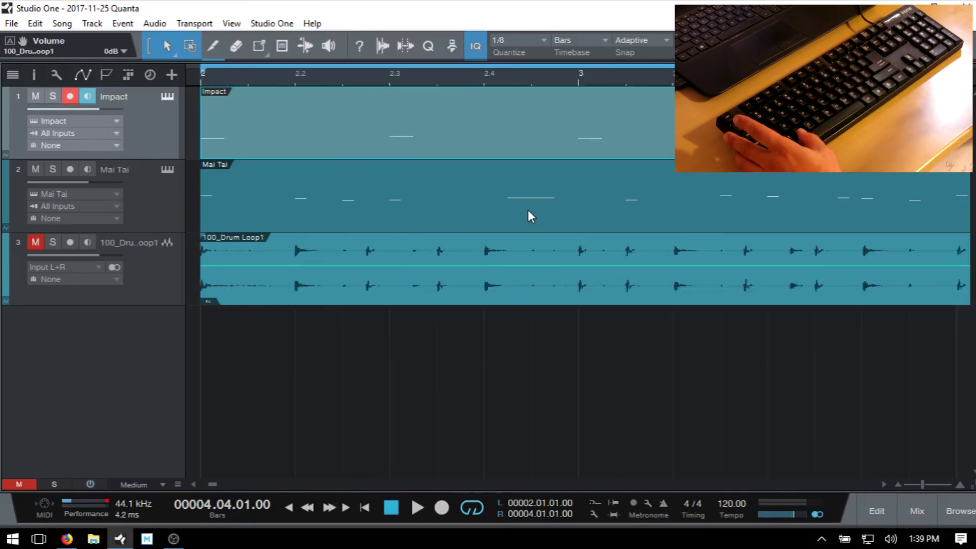
key("space")
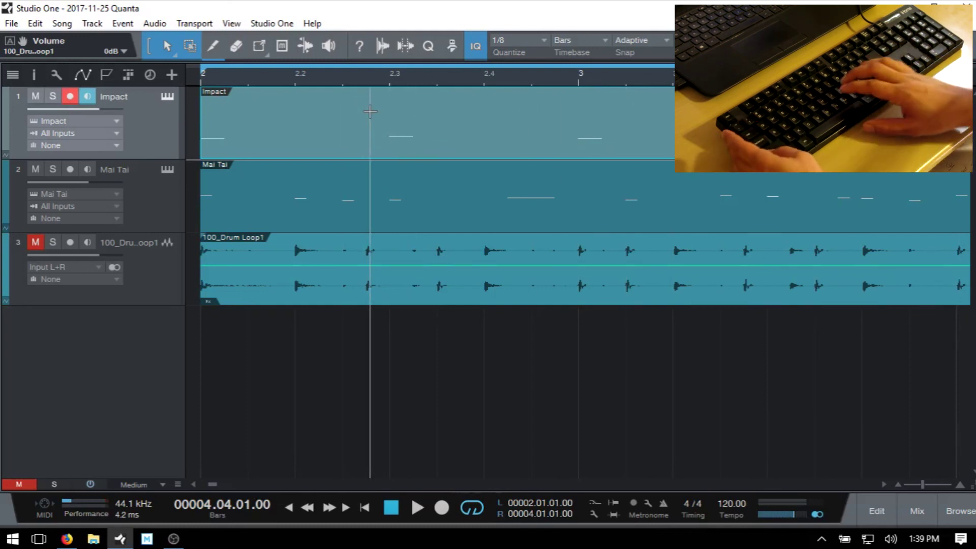
- Restore the wider horizontal view of the arrangement, and open and close the Impact track's instrument editor
key("w")
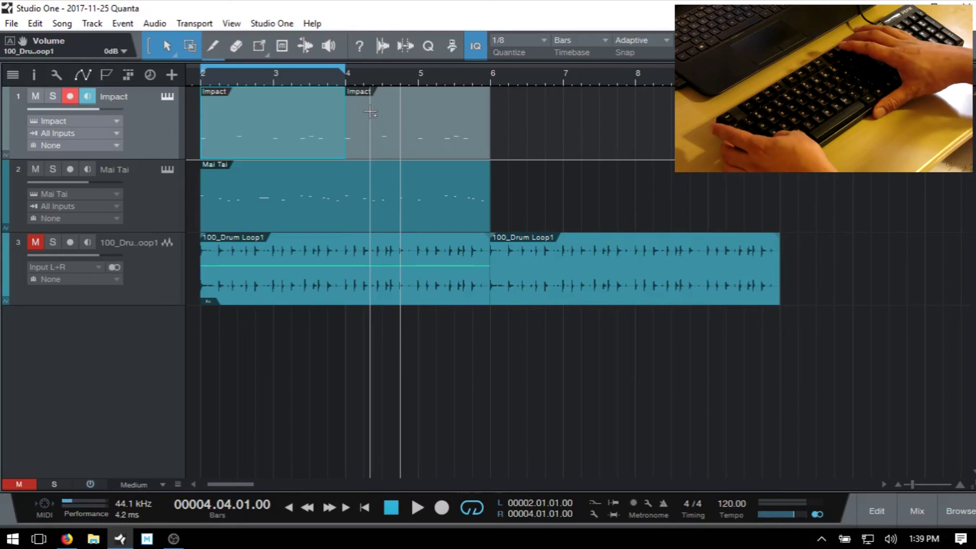
key("F11")
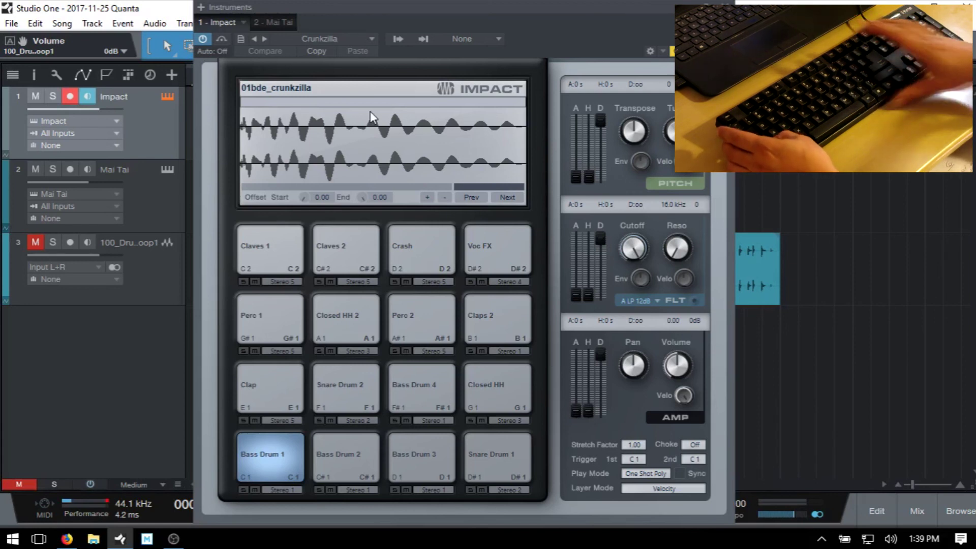
key("F11")
- Select the Mai Tai track and open its instrument editor
key("Down")
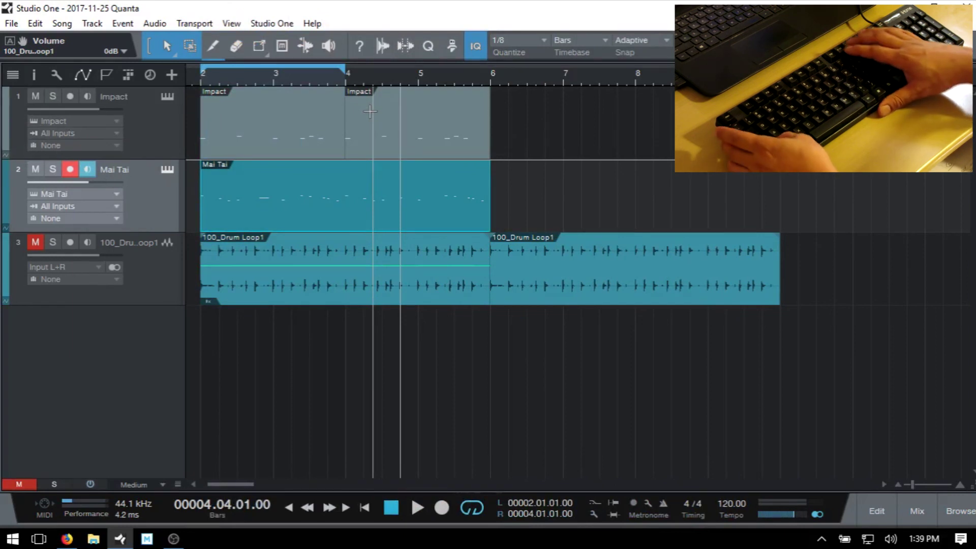
key("F11")
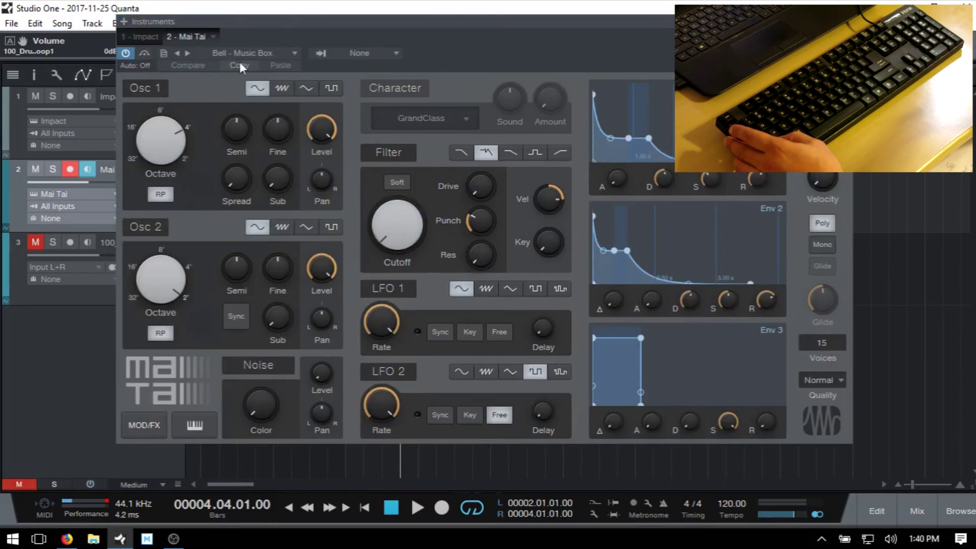
mouse_move(332, 120)
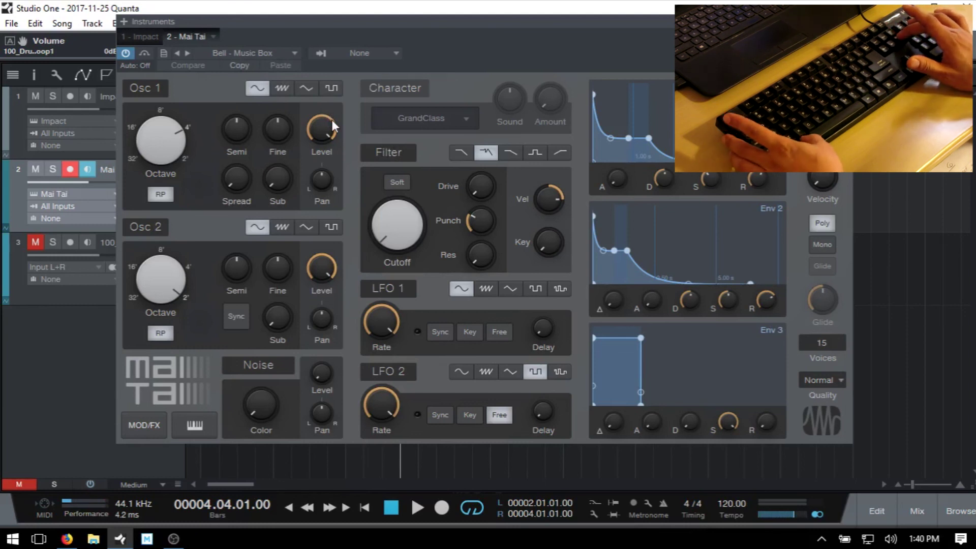
- Step the Mai Tai preset through Bell - Resobell, Bell - Softbell and Bell - Tritable, return to Bell - Music Box, and close the editor
key("Down")
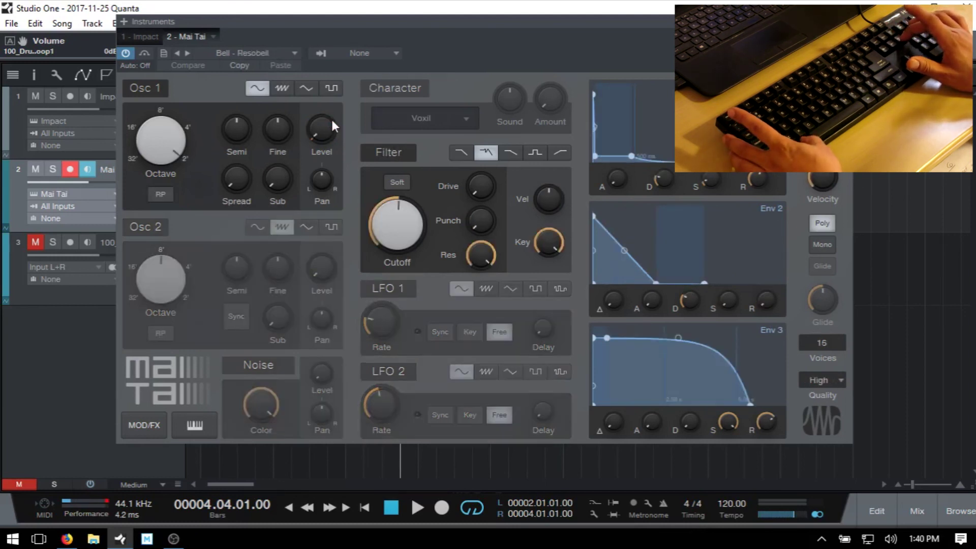
key("Down")
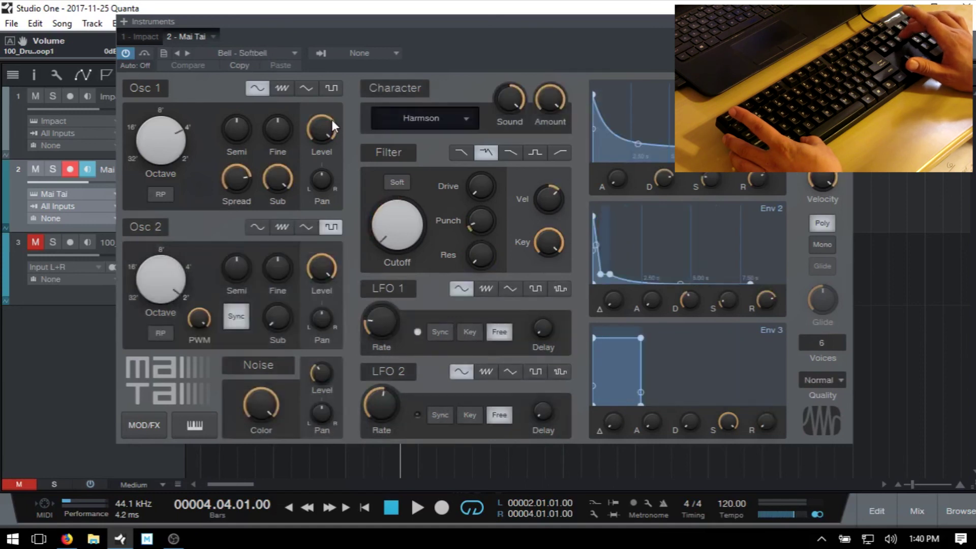
key("Down")
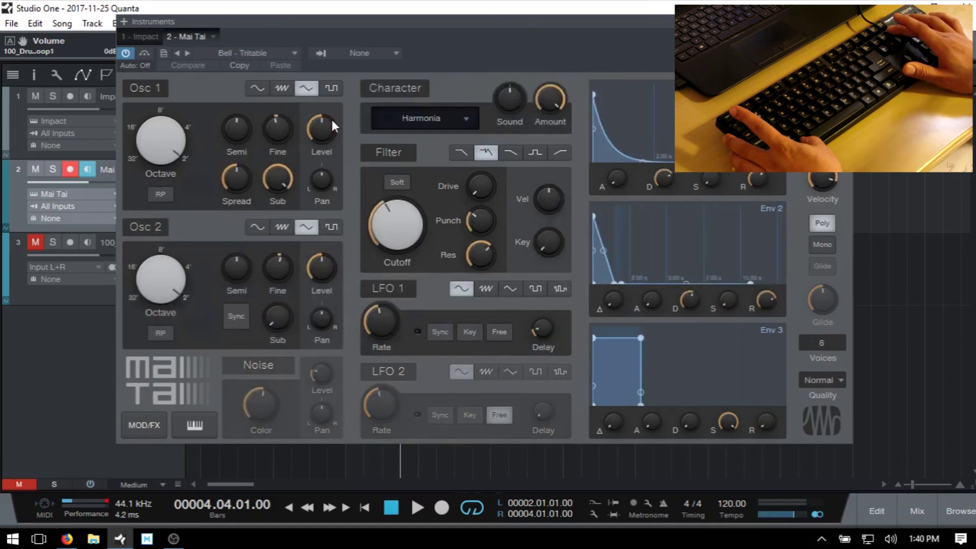
key("Down")
key("Down")
key("Down")
key("Down")
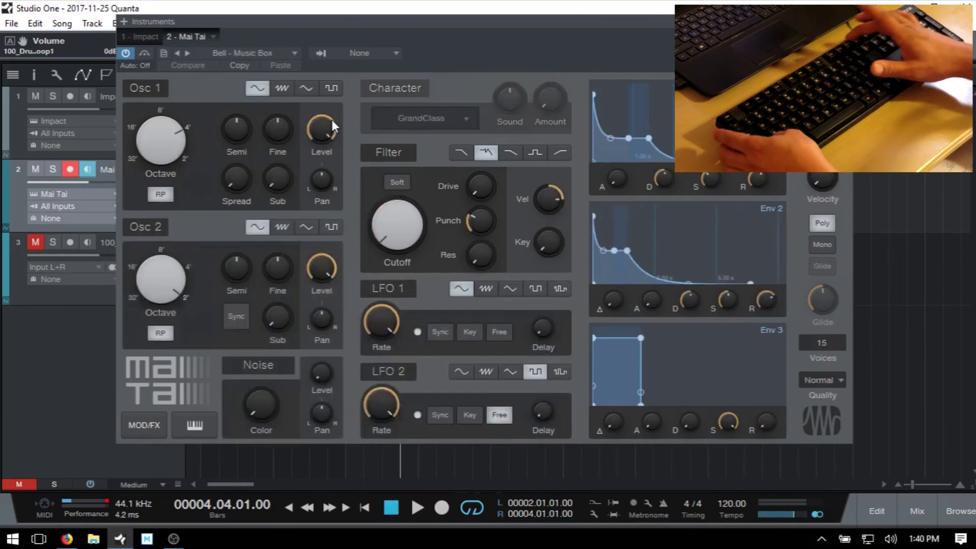
key("F11")
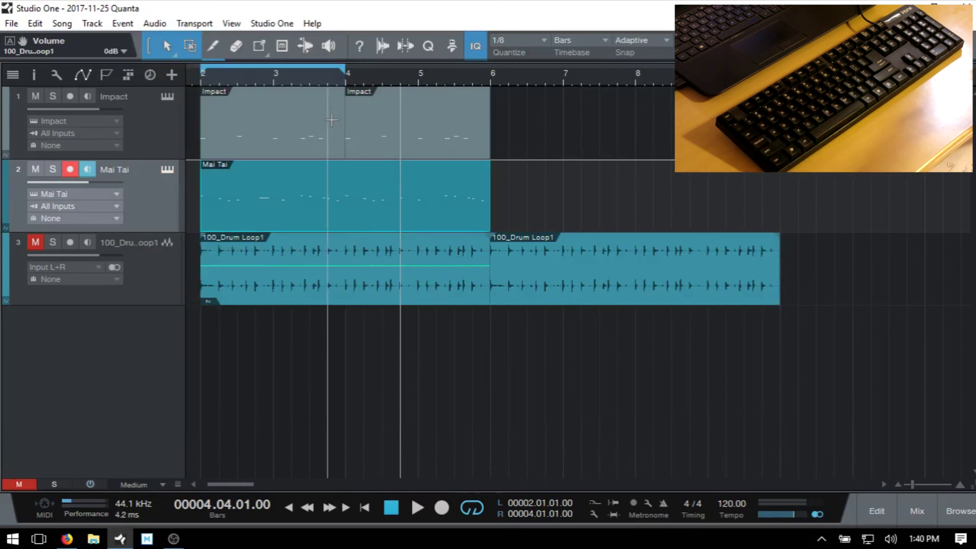